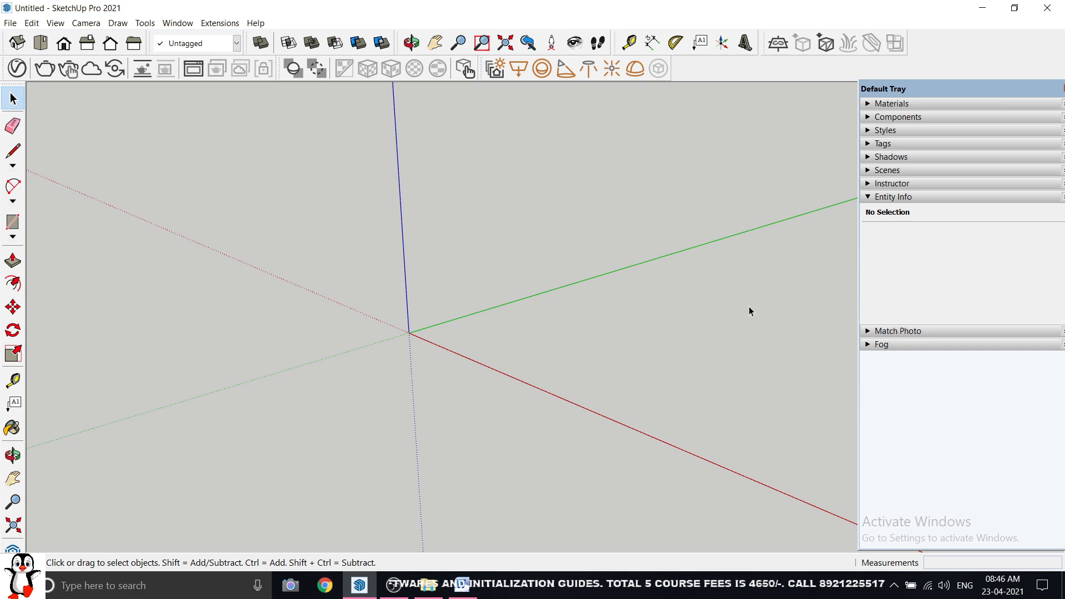
Step: Draw a freehand rectangle flat on the ground plane, between the blue and green axes
middle_drag(465, 333, 471, 261)
scroll(527, 309, up, 4)
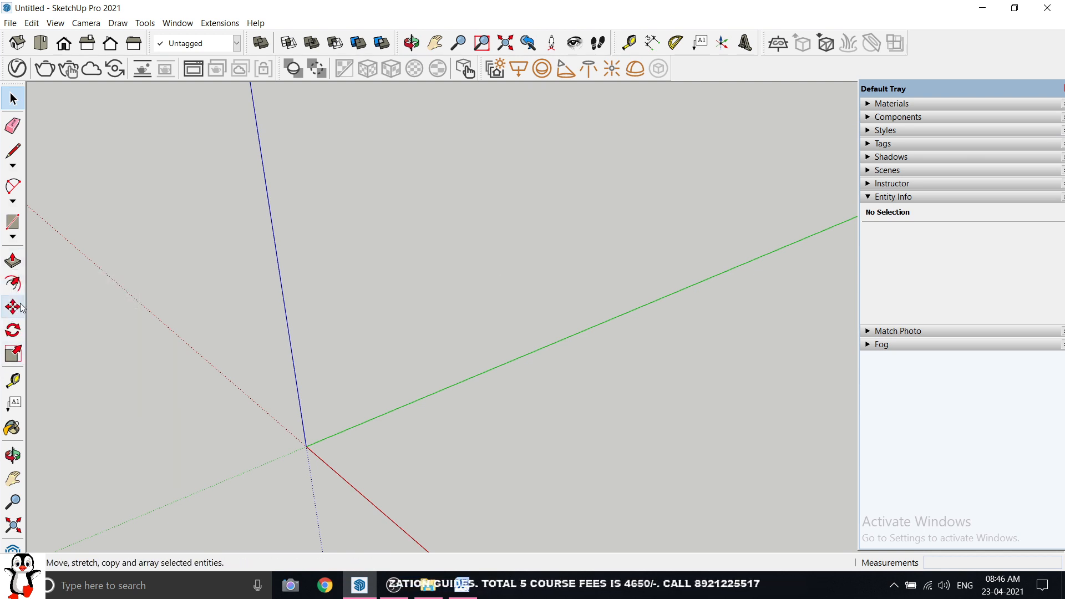
middle_drag(321, 322, 290, 381)
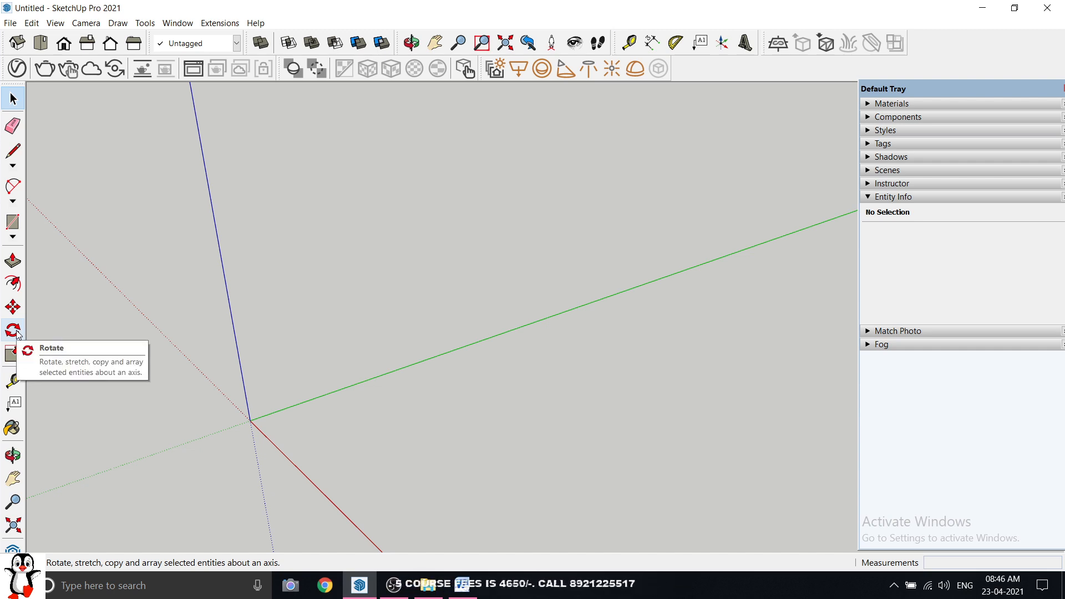
click(13, 222)
click(331, 229)
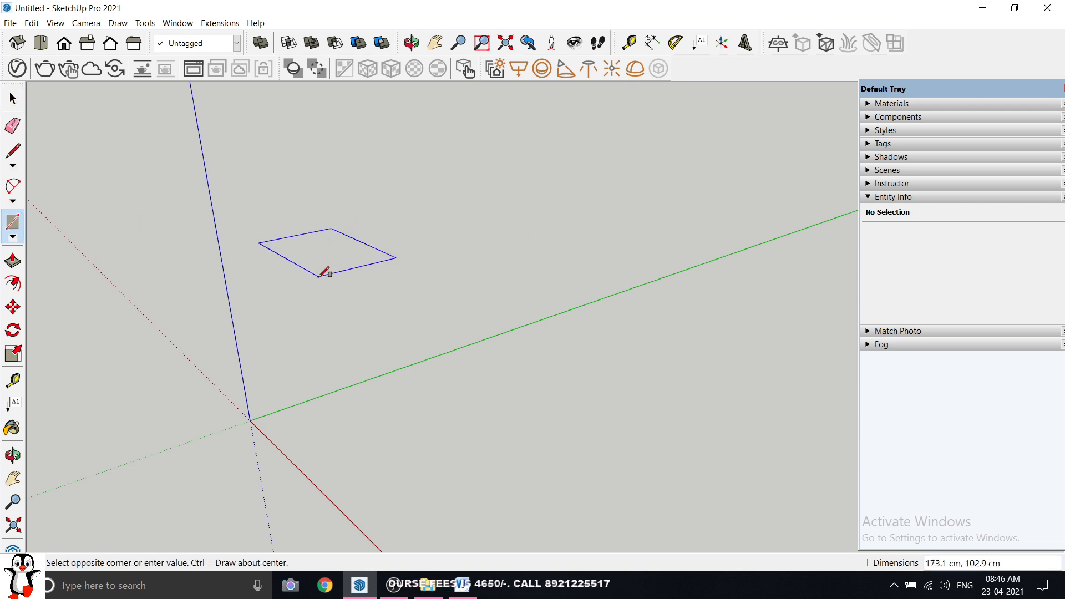
click(312, 266)
click(12, 98)
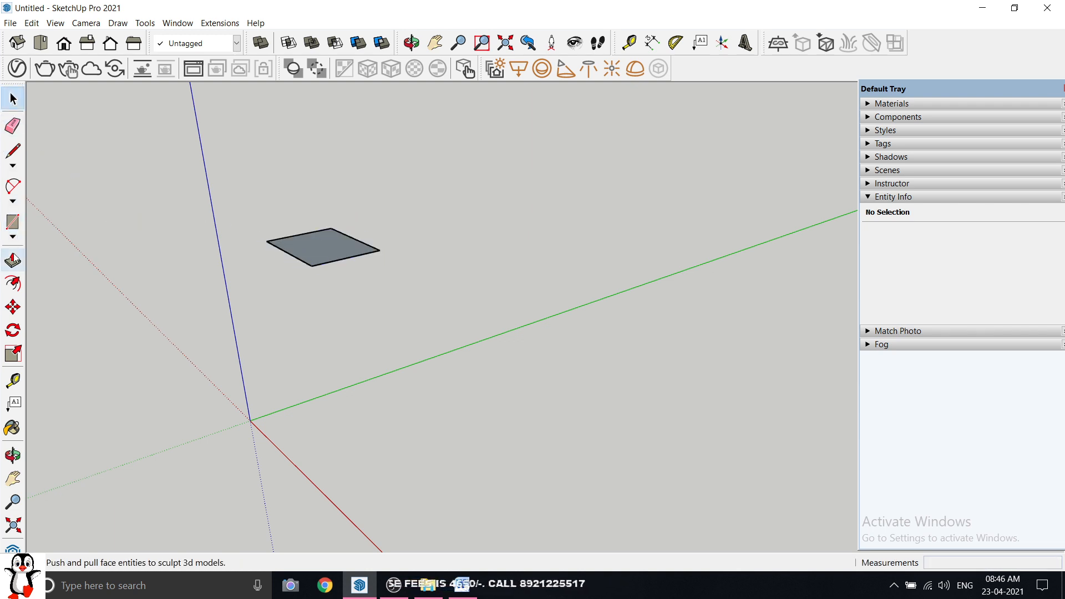
Step: Push/Pull the rectangle upward by about 120 cm to form a box
click(12, 261)
click(350, 231)
click(314, 167)
click(22, 98)
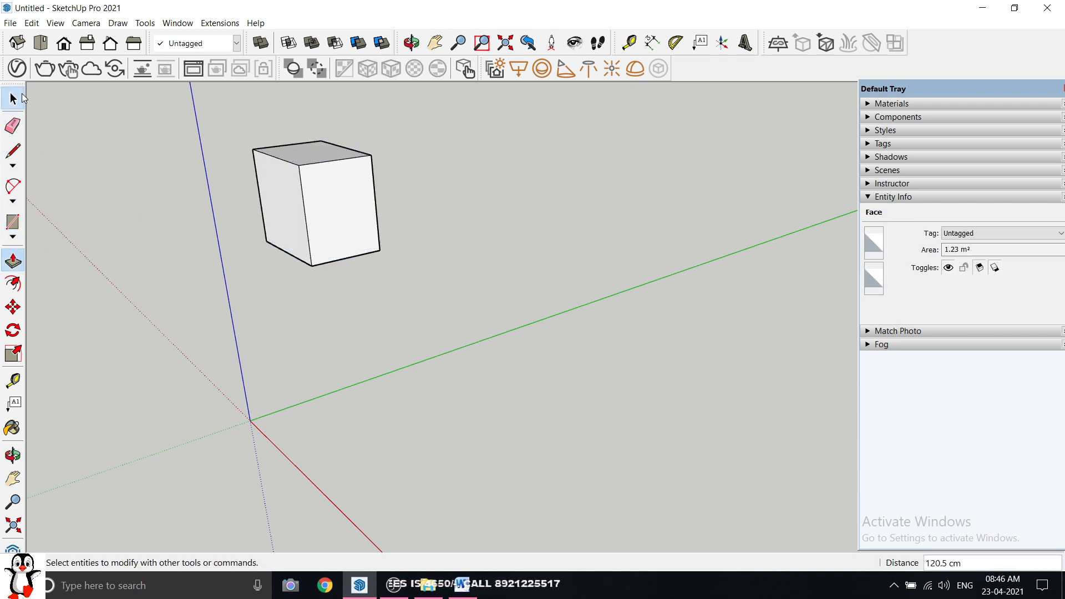
Step: Try to rotate the whole box about a point on the ground in front of it, and clear the selection
drag(219, 115, 393, 285)
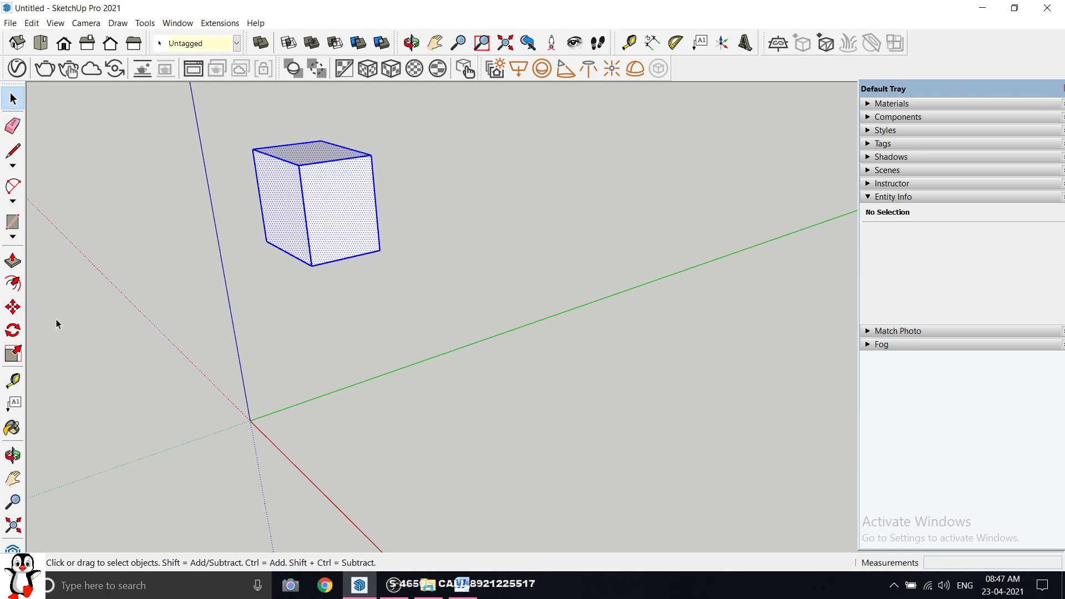
click(13, 332)
click(369, 310)
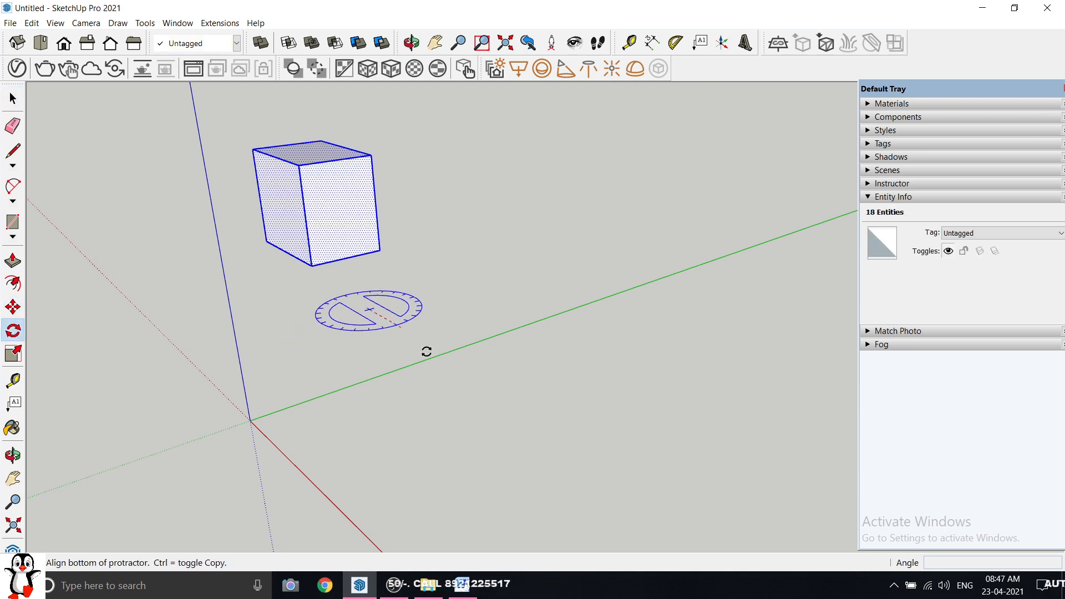
click(510, 416)
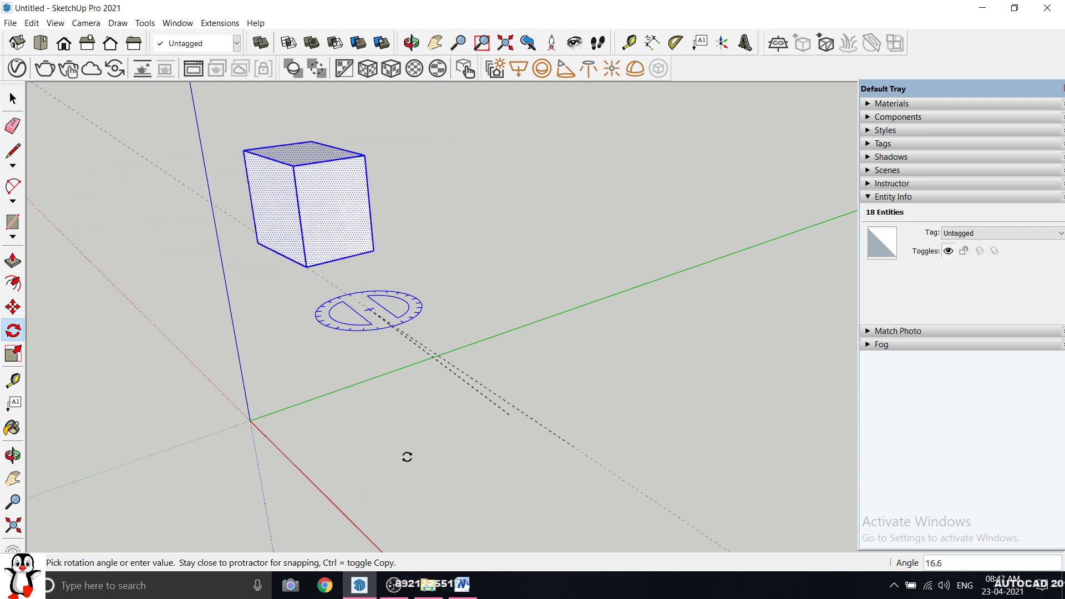
click(650, 335)
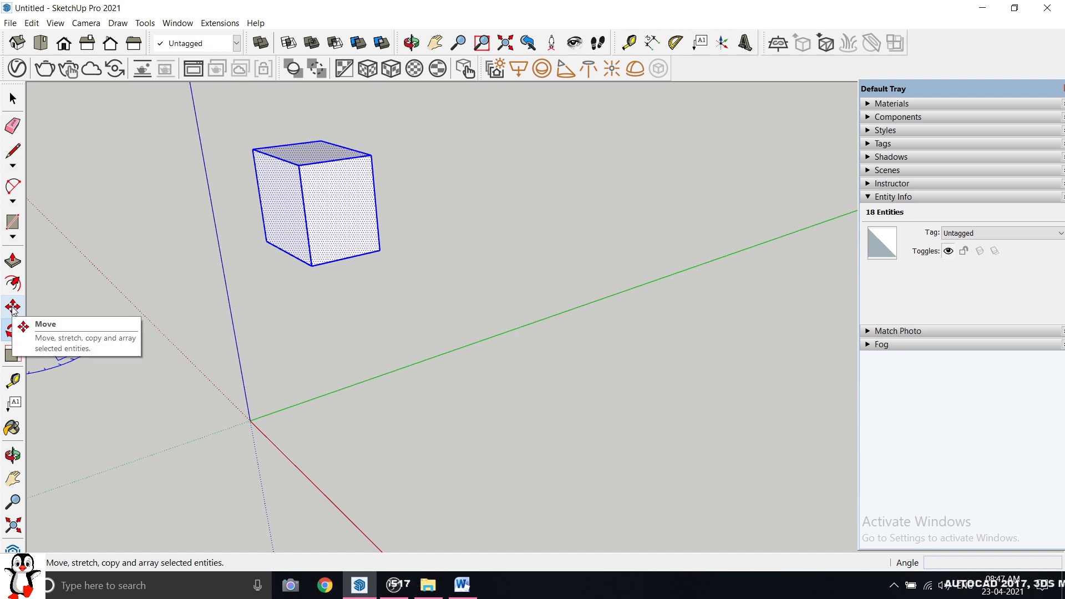
click(8, 105)
click(422, 277)
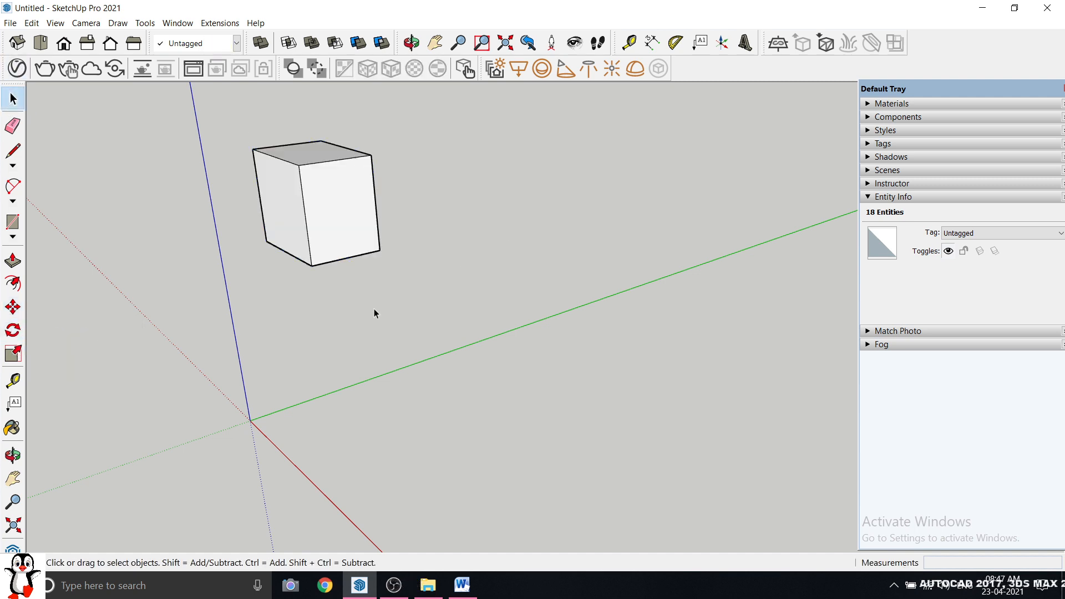
scroll(420, 254, up, 4)
scroll(420, 253, down, 2)
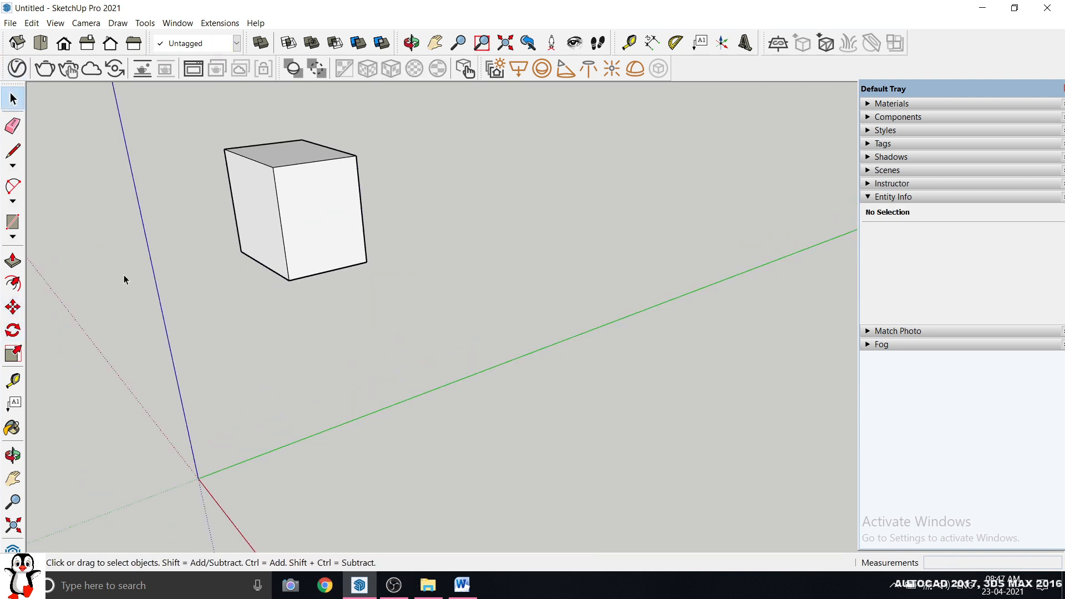
scroll(349, 247, down, 2)
scroll(482, 221, up, 2)
scroll(484, 222, up, 1)
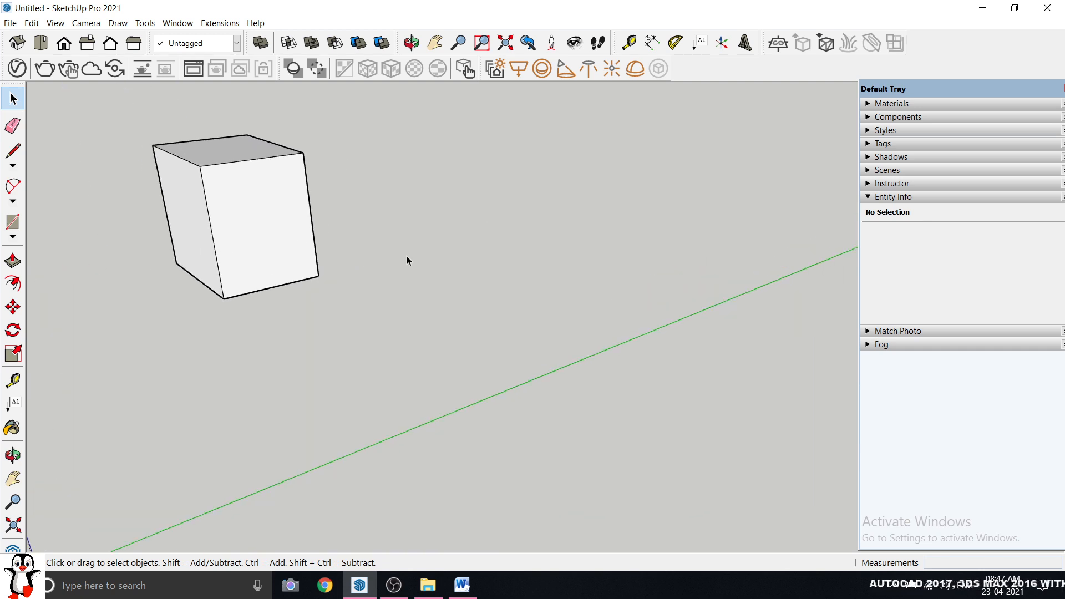
scroll(408, 256, down, 1)
click(13, 331)
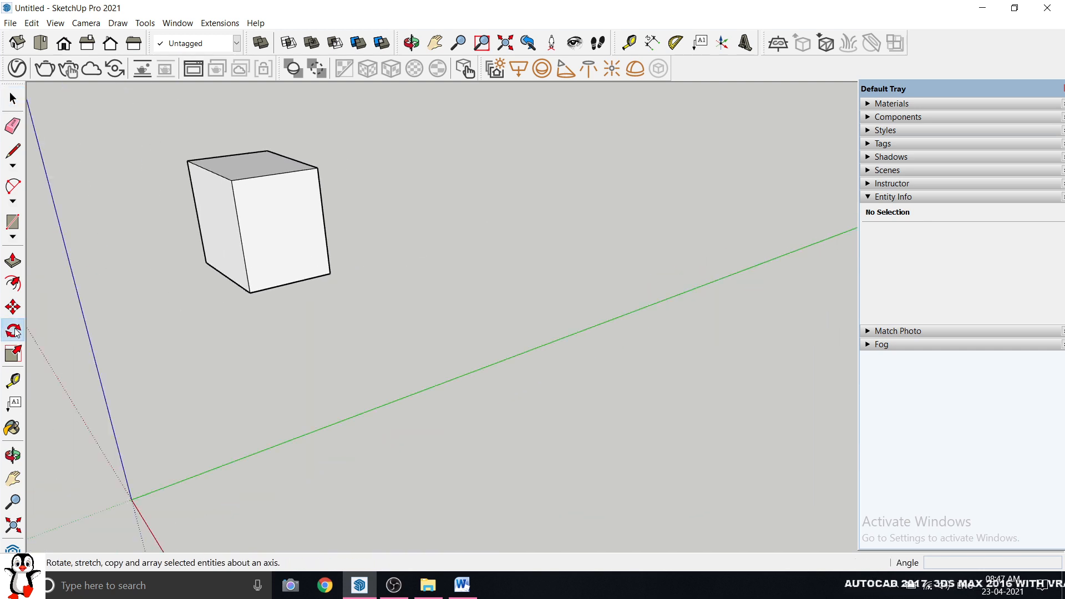
click(13, 99)
Step: Select the entire box and delete it from the model
scroll(358, 376, down, 2)
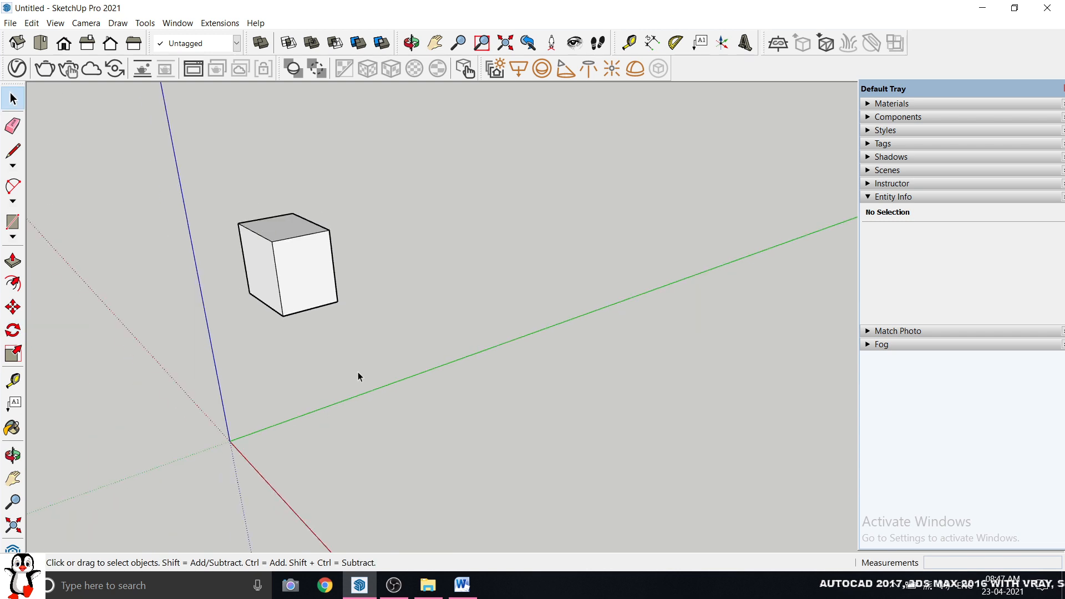
drag(183, 181, 423, 398)
key(Delete)
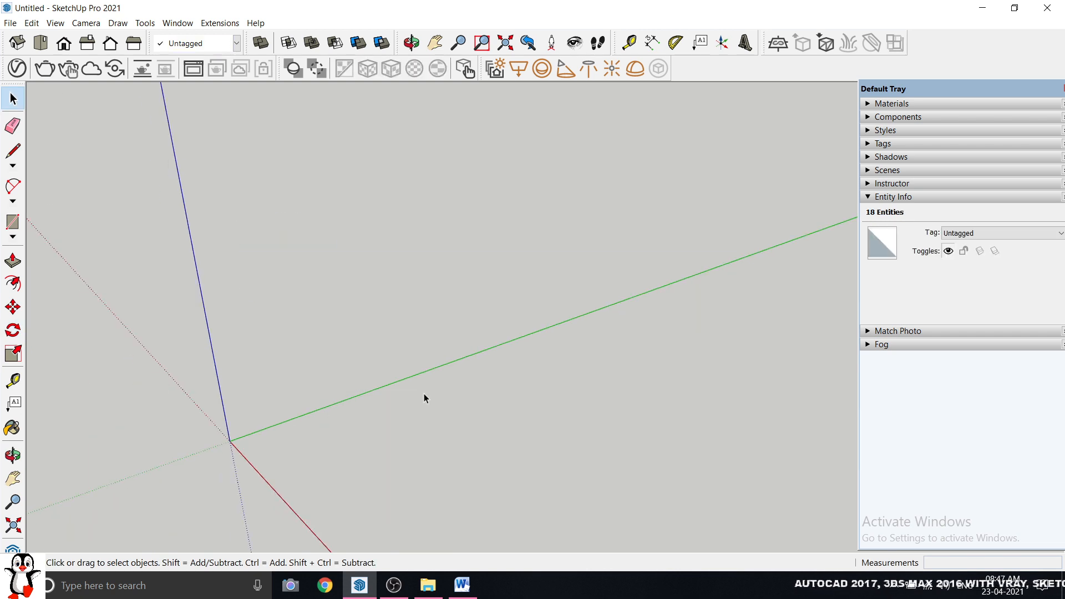
Step: Draw a circle with a radius of about 43 cm on the ground, near the origin
click(15, 236)
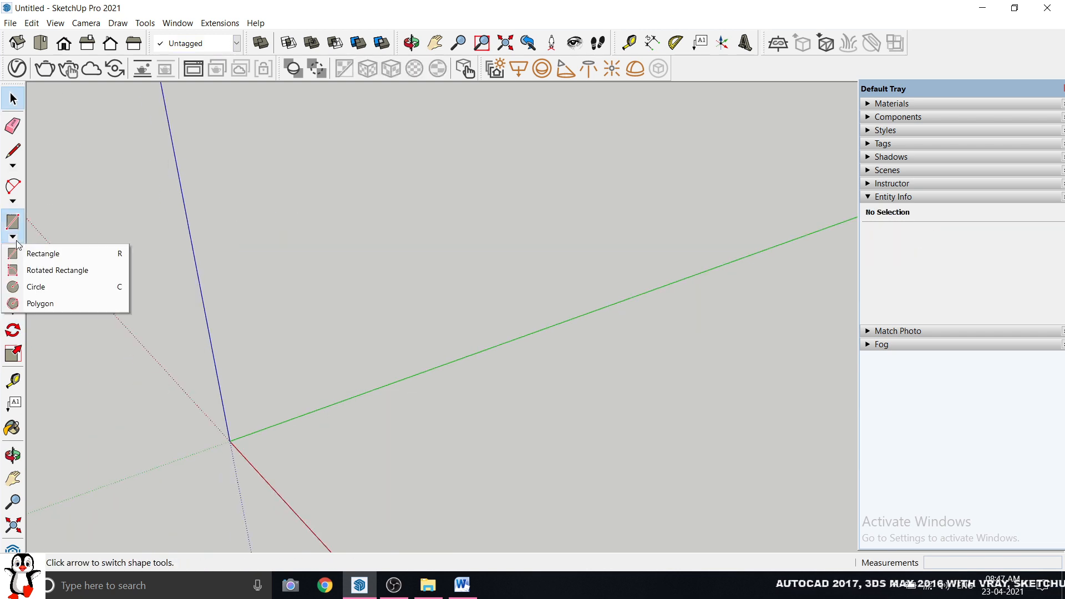
click(34, 285)
click(319, 338)
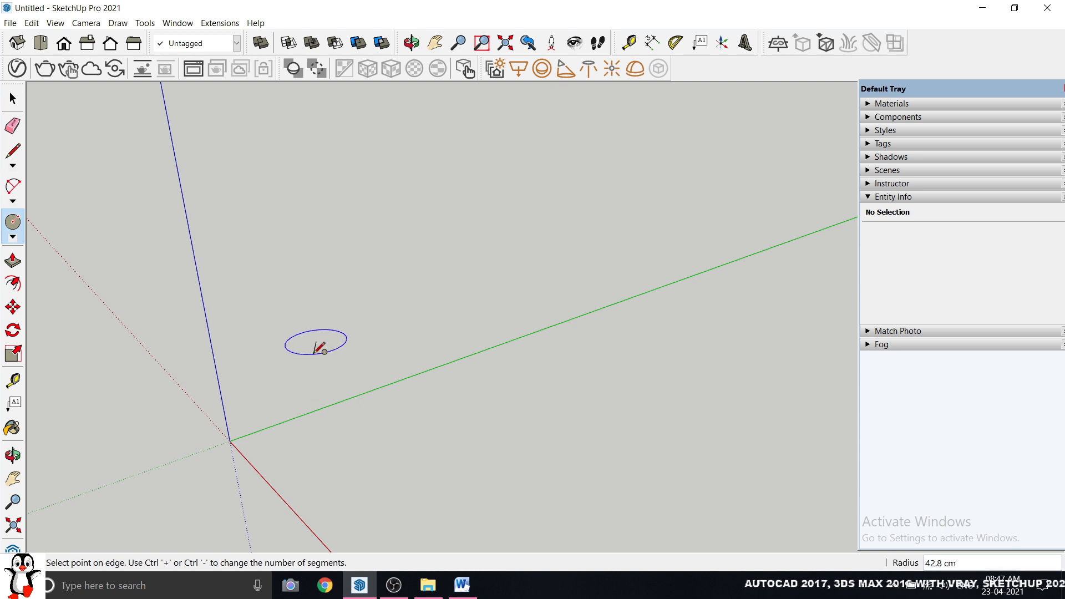
click(320, 349)
Step: Push/Pull the circular face upward to form a tall cylinder
click(13, 261)
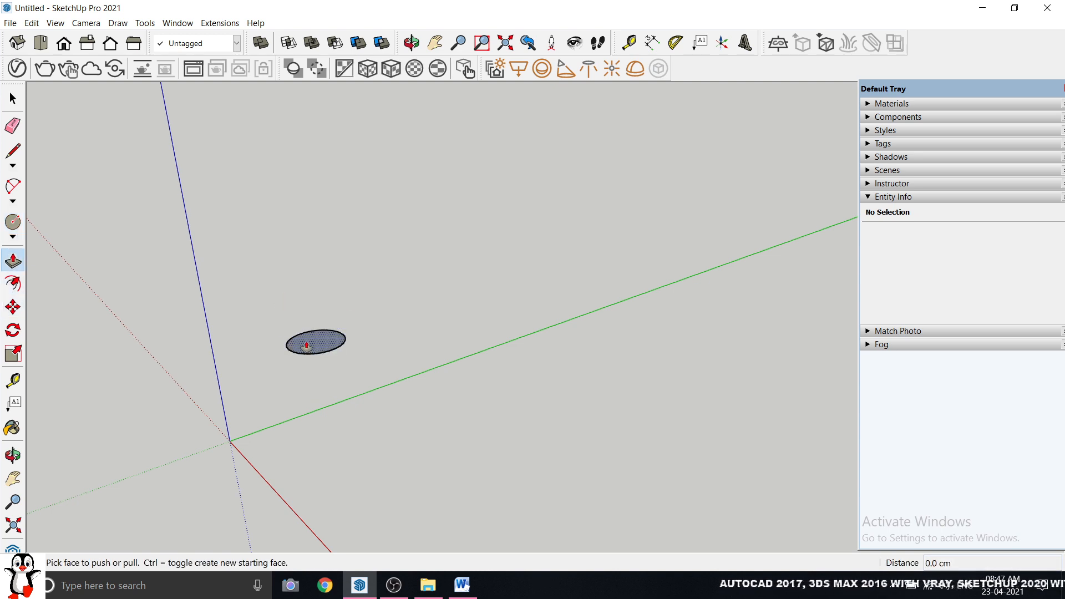
drag(307, 346, 297, 210)
click(13, 99)
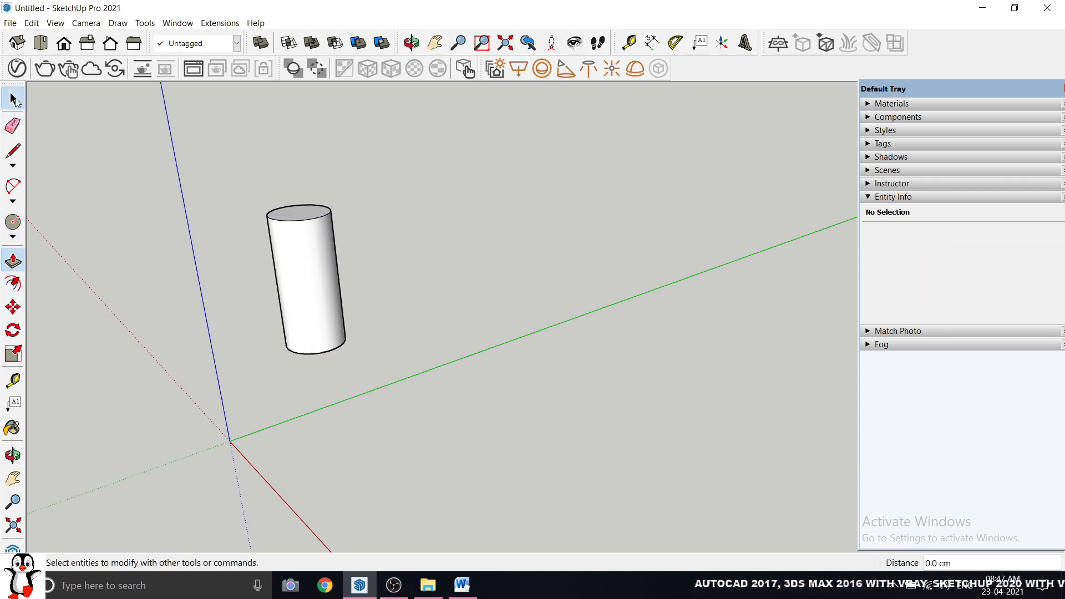
click(297, 288)
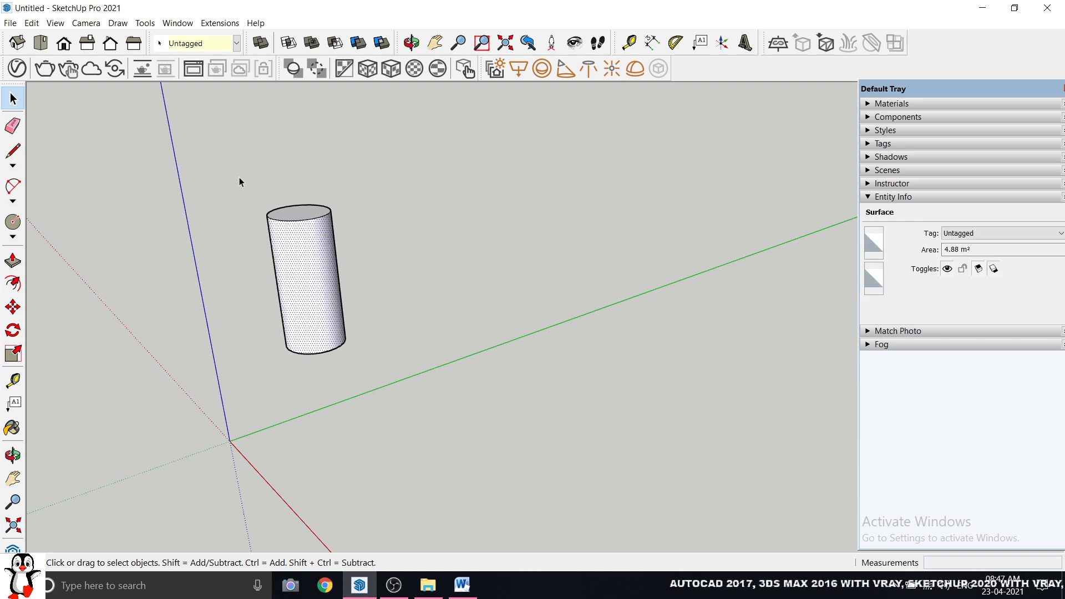
click(214, 164)
middle_drag(469, 329, 186, 199)
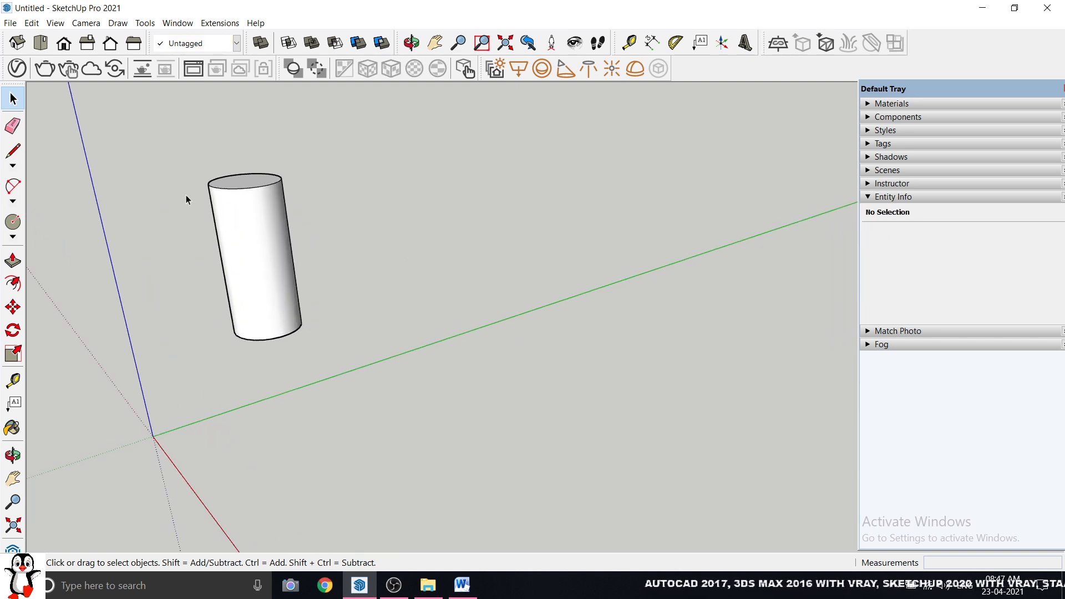
drag(161, 143, 448, 439)
middle_drag(448, 438, 162, 252)
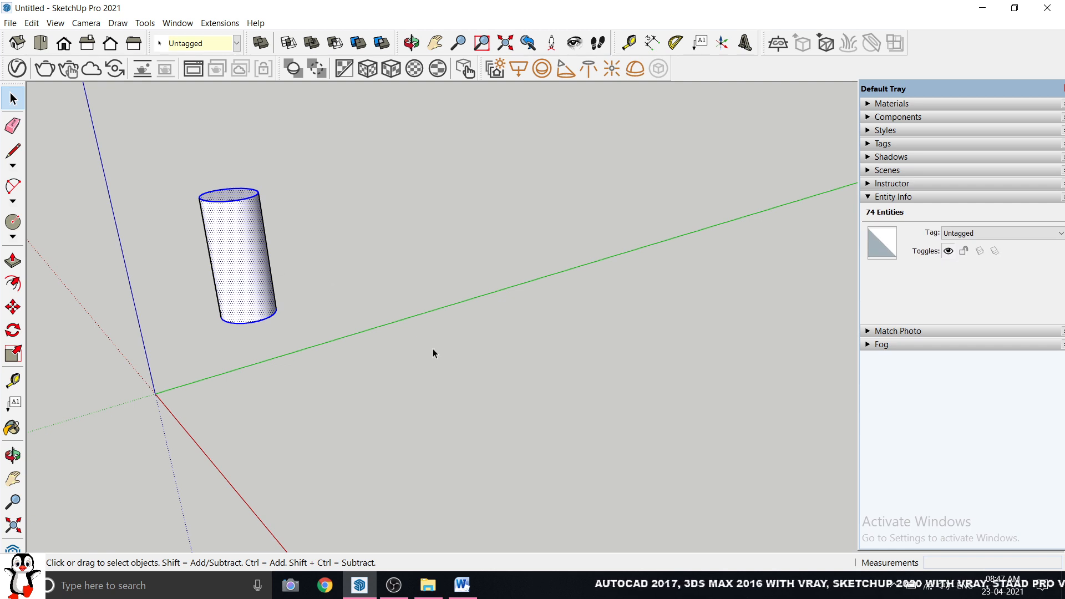
click(17, 332)
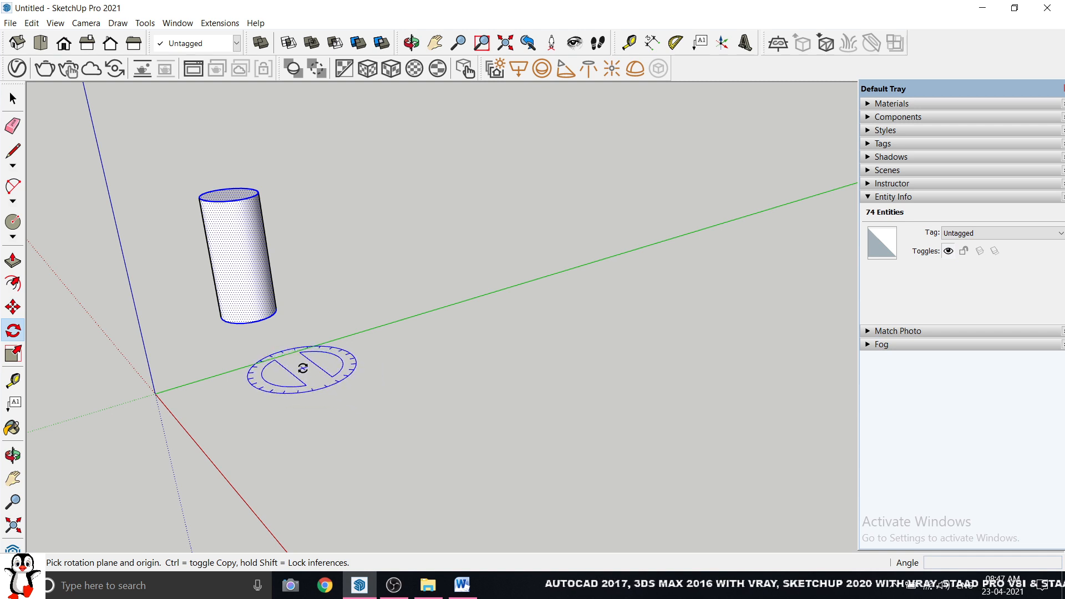
drag(303, 368, 353, 415)
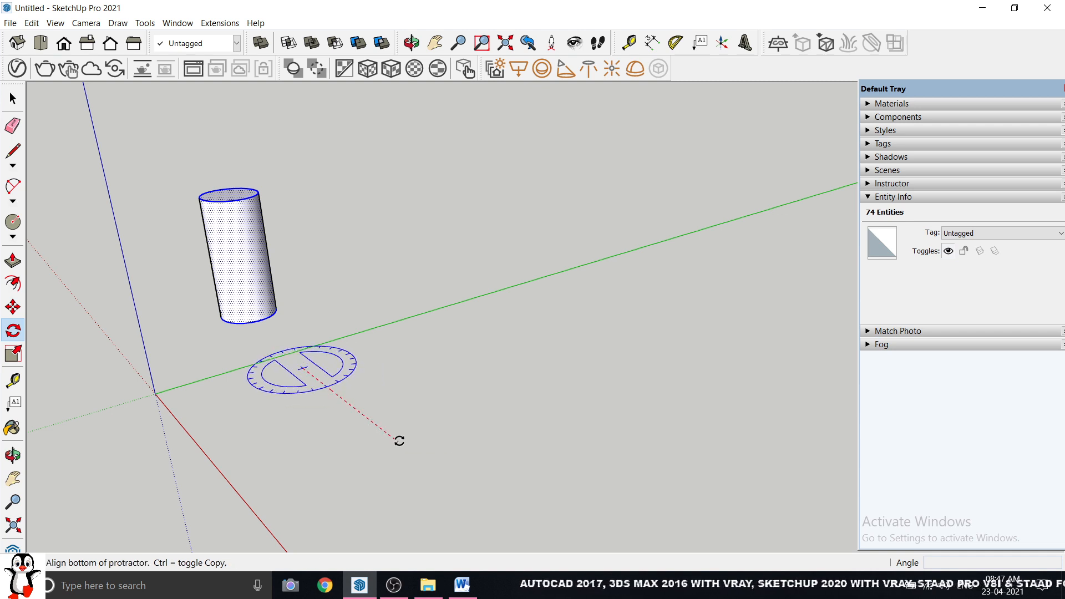
click(399, 440)
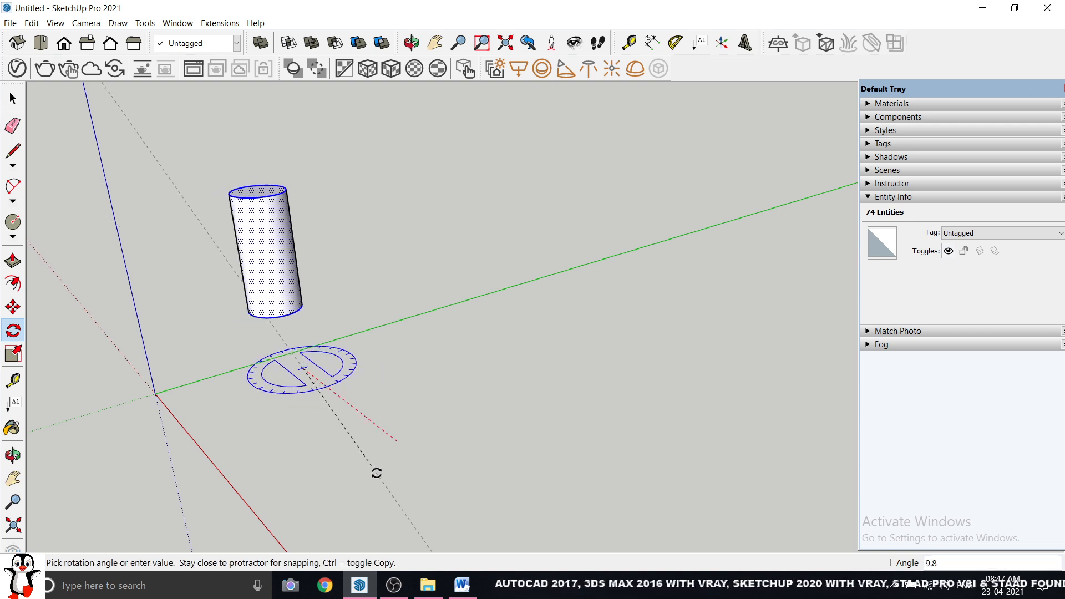
key(Escape)
click(13, 99)
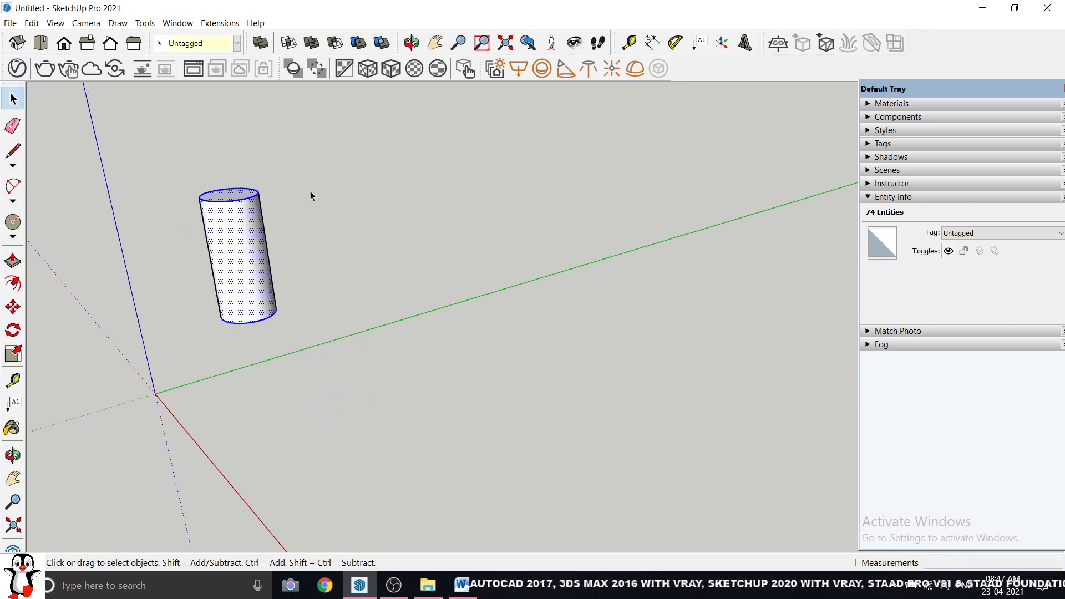
Step: Rotate-copy the whole cylinder about a ground point in front of it and multiply the copy with *5 into a circular array
drag(161, 140, 375, 416)
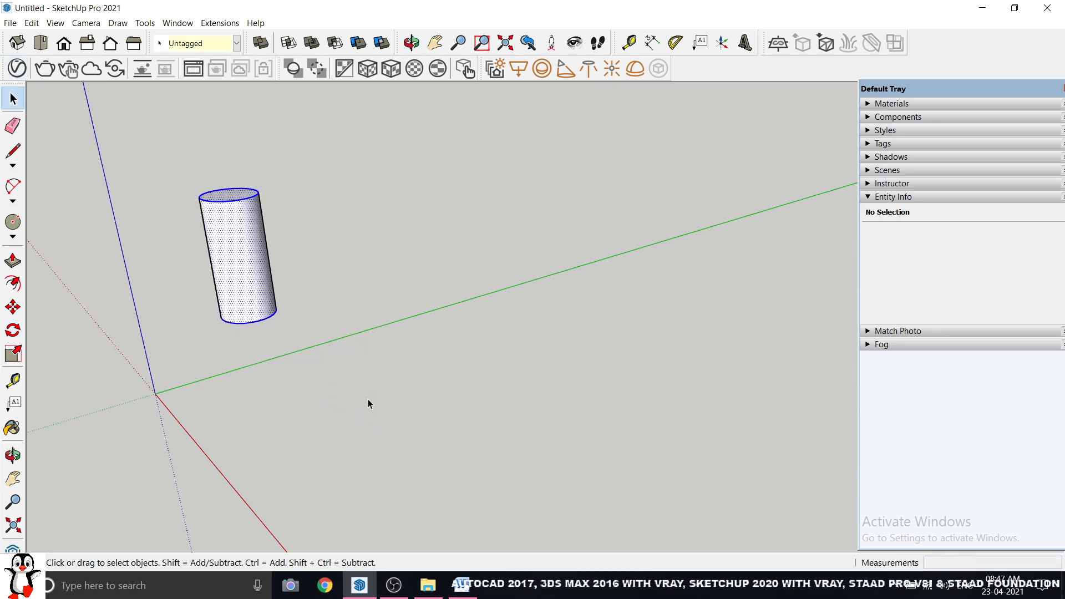
click(12, 332)
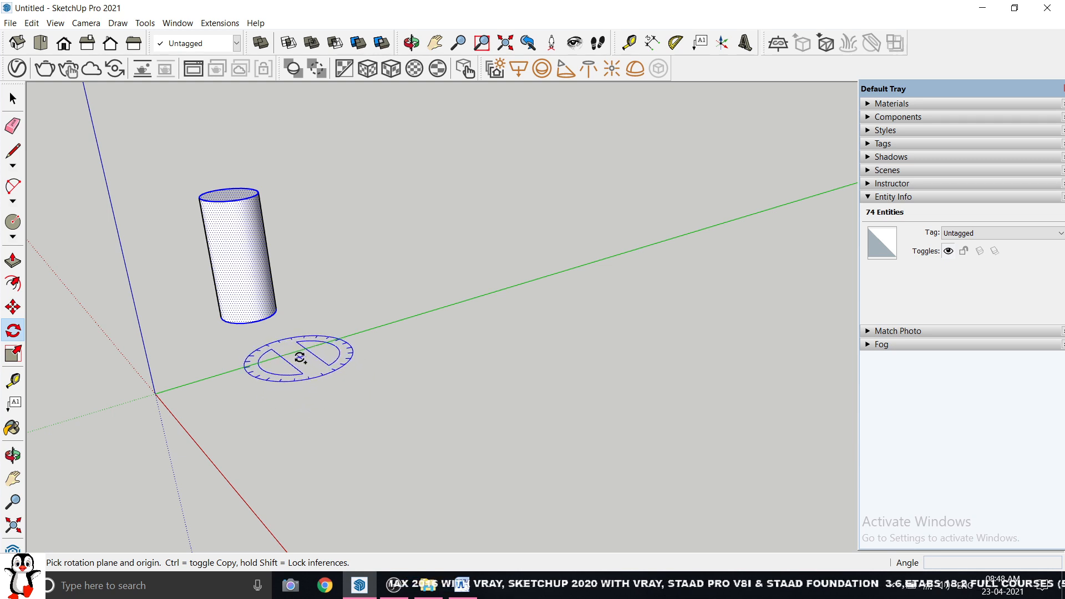
click(300, 358)
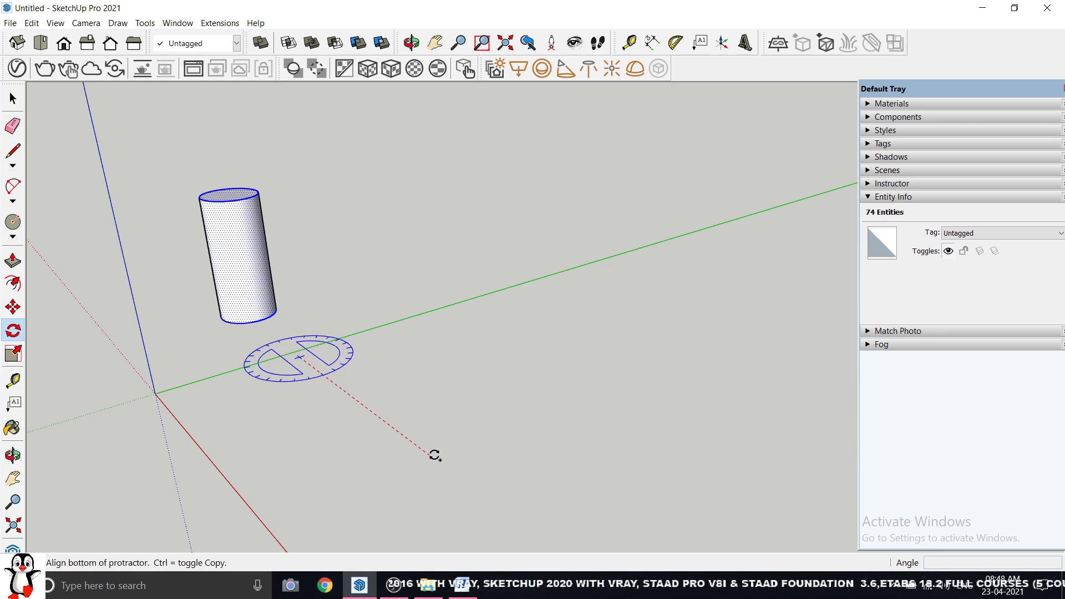
click(436, 457)
key(ctrl)
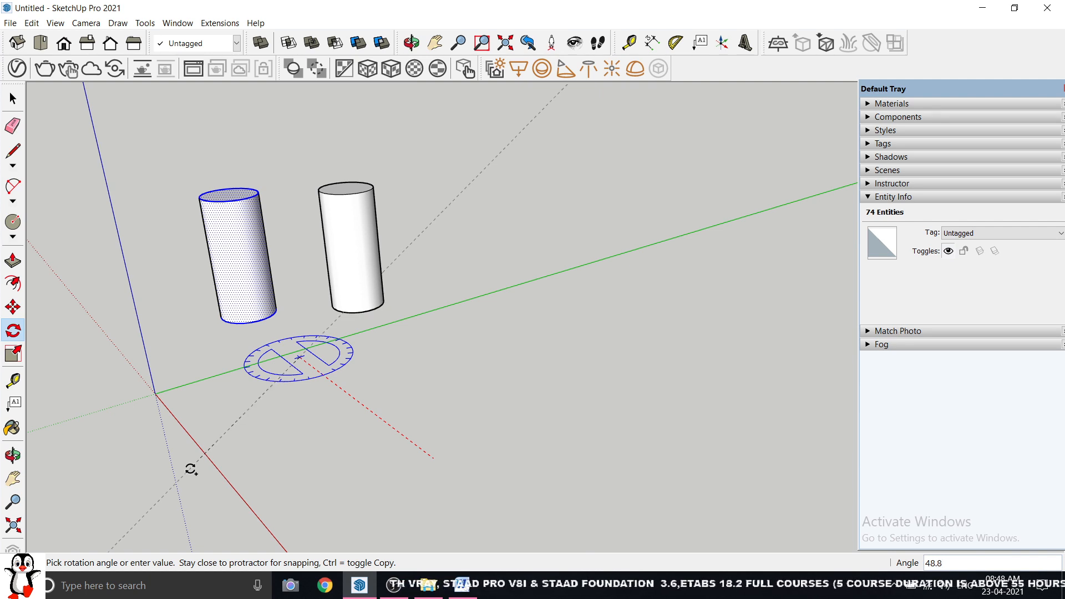
click(191, 469)
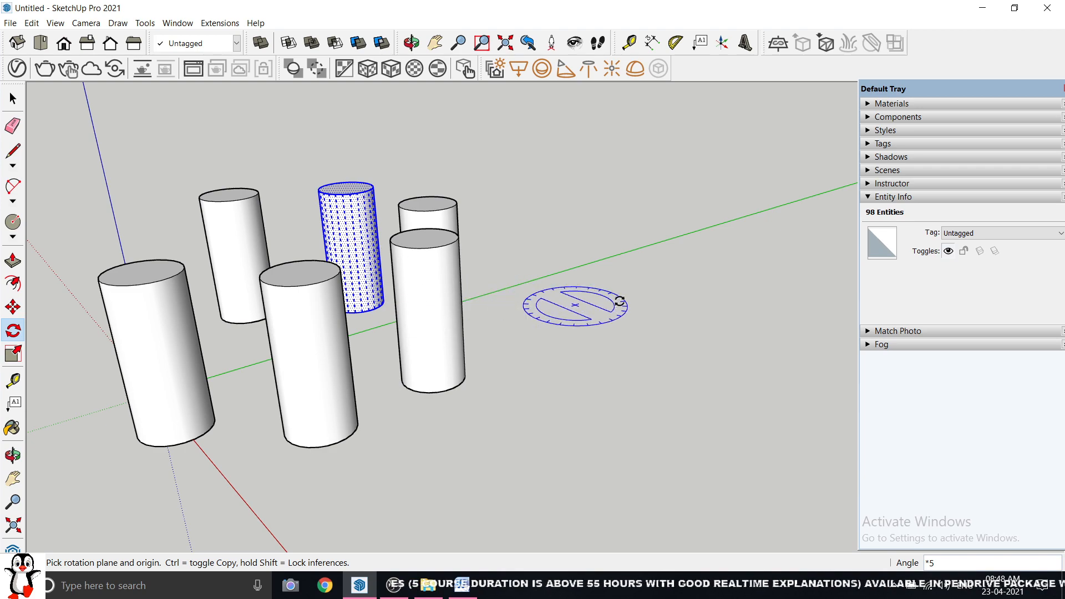
key(space)
Step: Inspect the ring of cylinders from several sides and undo the rotated copies, keeping only the original cylinder
scroll(486, 278, down, 3)
middle_drag(245, 290, 707, 290)
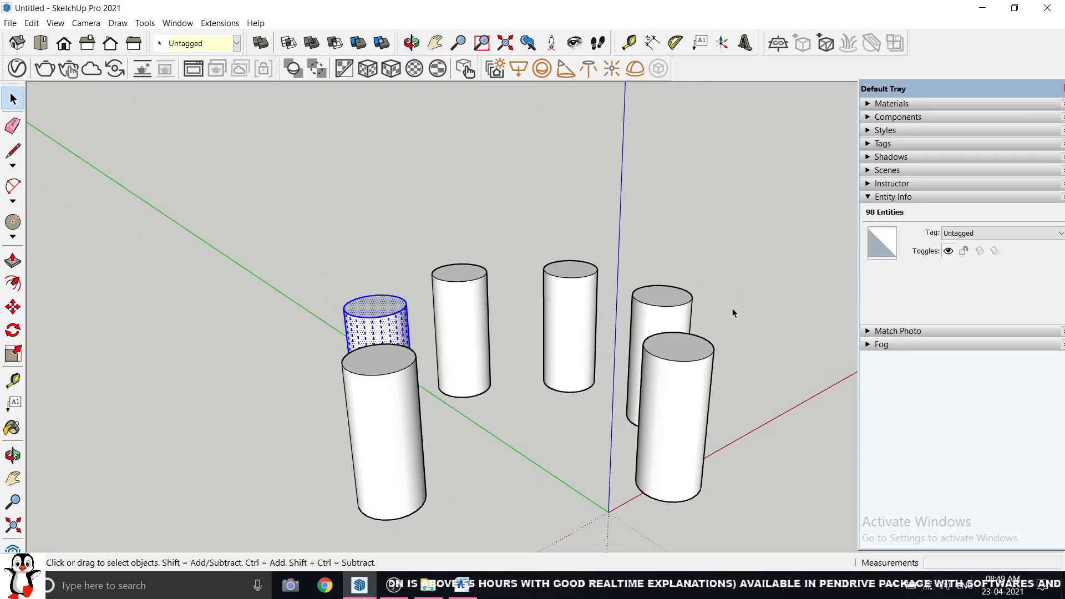
middle_drag(733, 312, 656, 382)
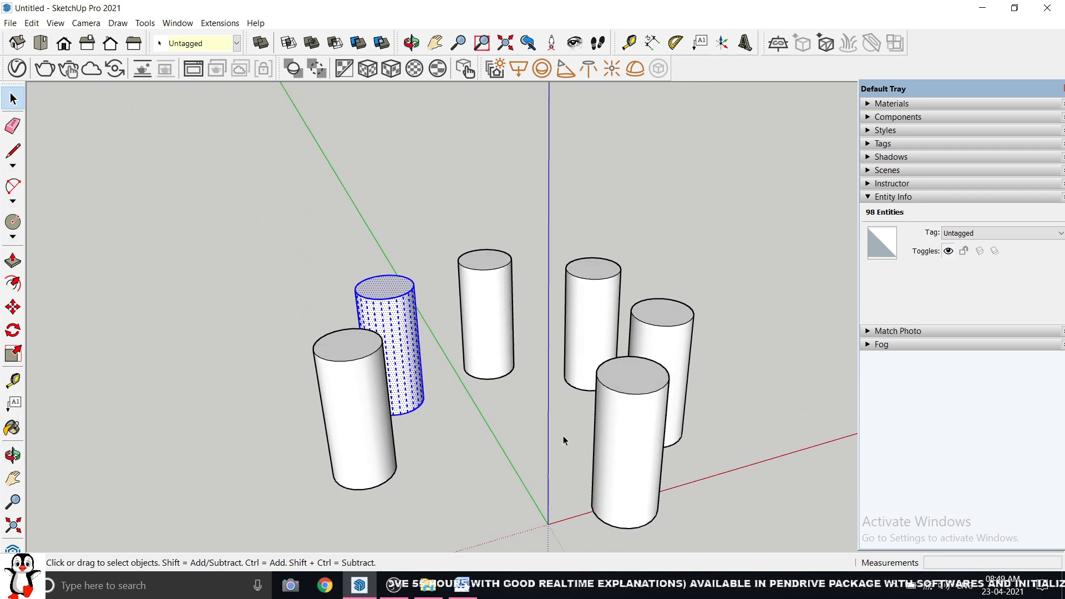
scroll(335, 264, down, 2)
click(336, 267)
middle_drag(335, 267, 604, 393)
key(ctrl+z)
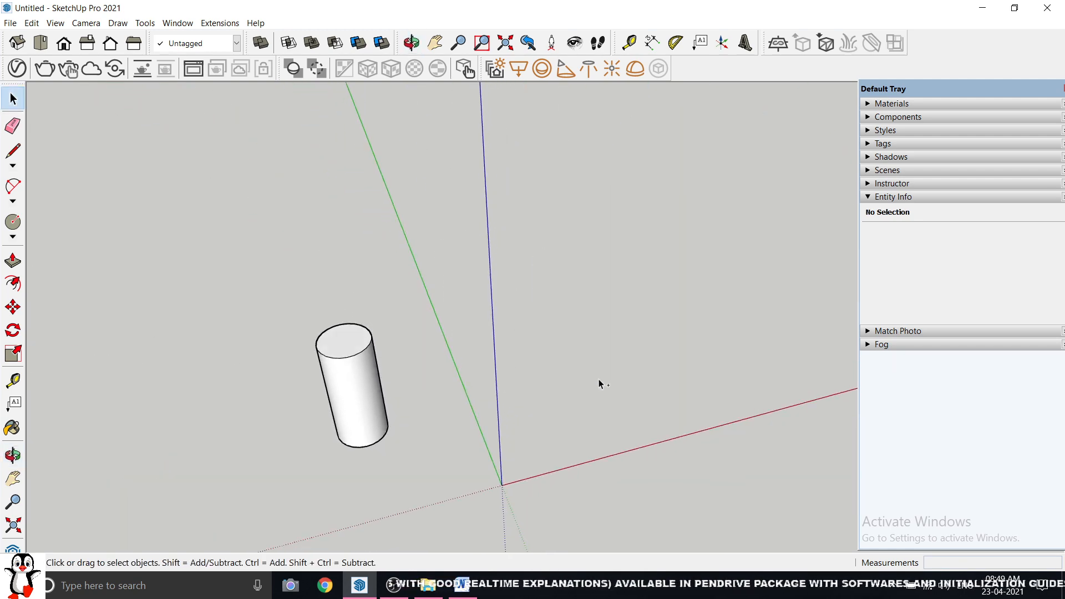
middle_drag(427, 333, 210, 176)
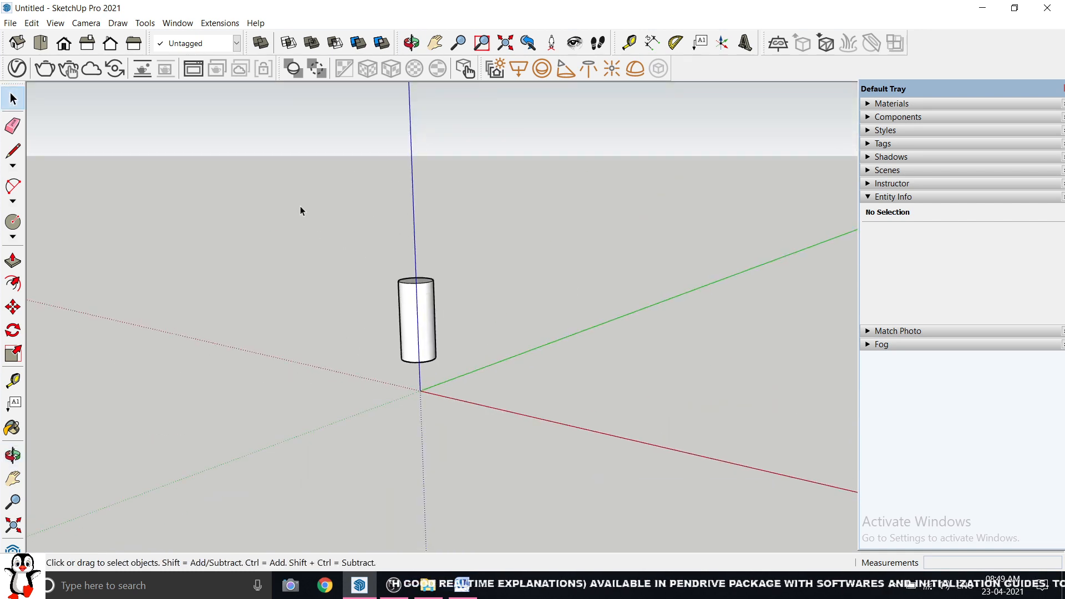
Step: Rotate-copy the whole cylinder about a point on the green axis and multiply the copy with *7 into a circular array
drag(300, 209, 444, 372)
click(13, 330)
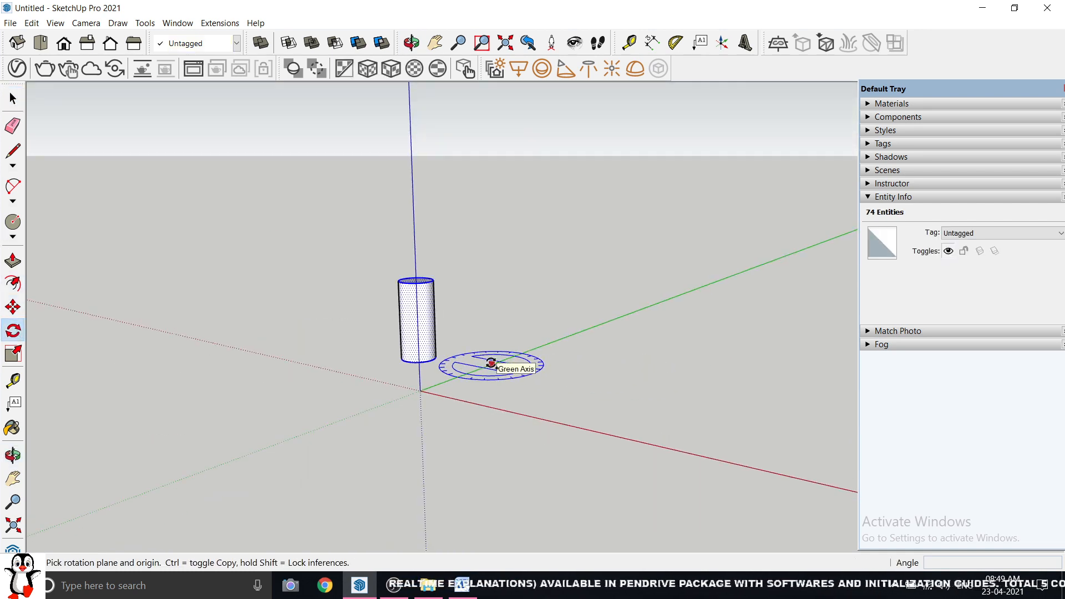
click(477, 369)
click(599, 398)
key(ctrl)
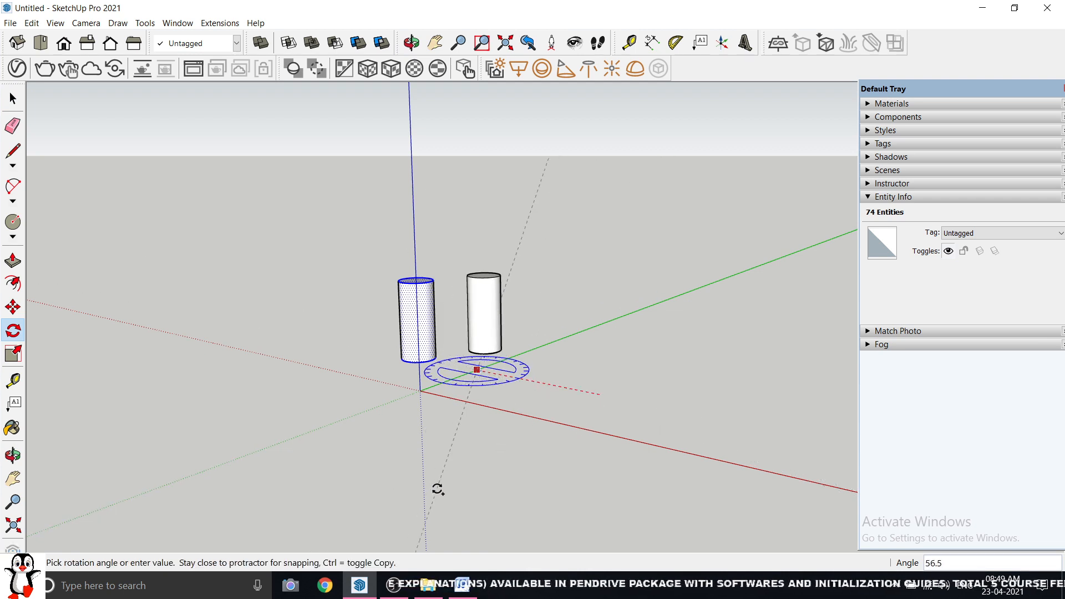
click(438, 489)
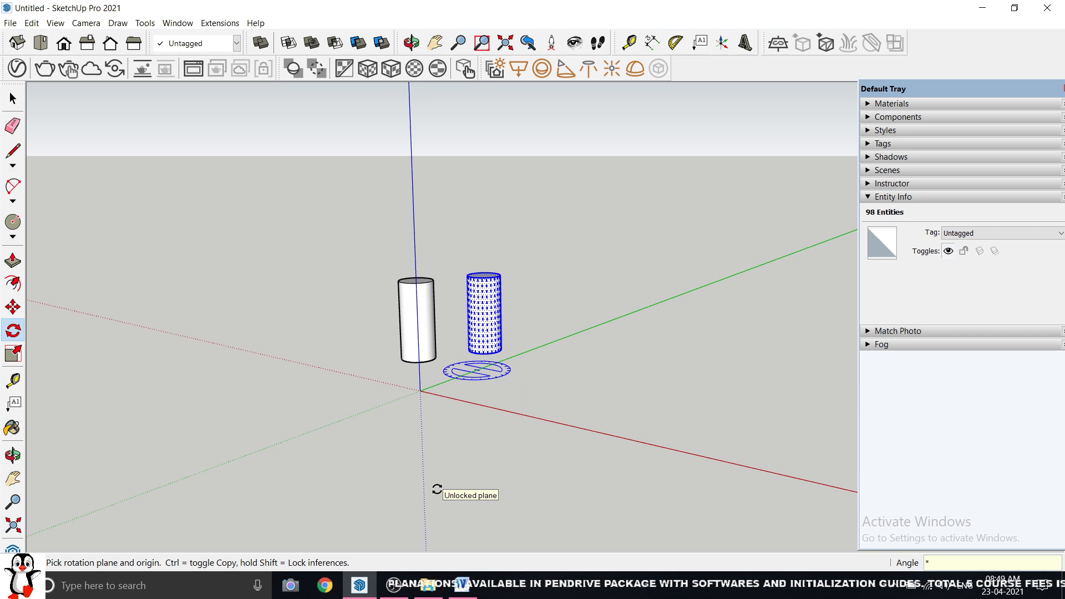
key(Return)
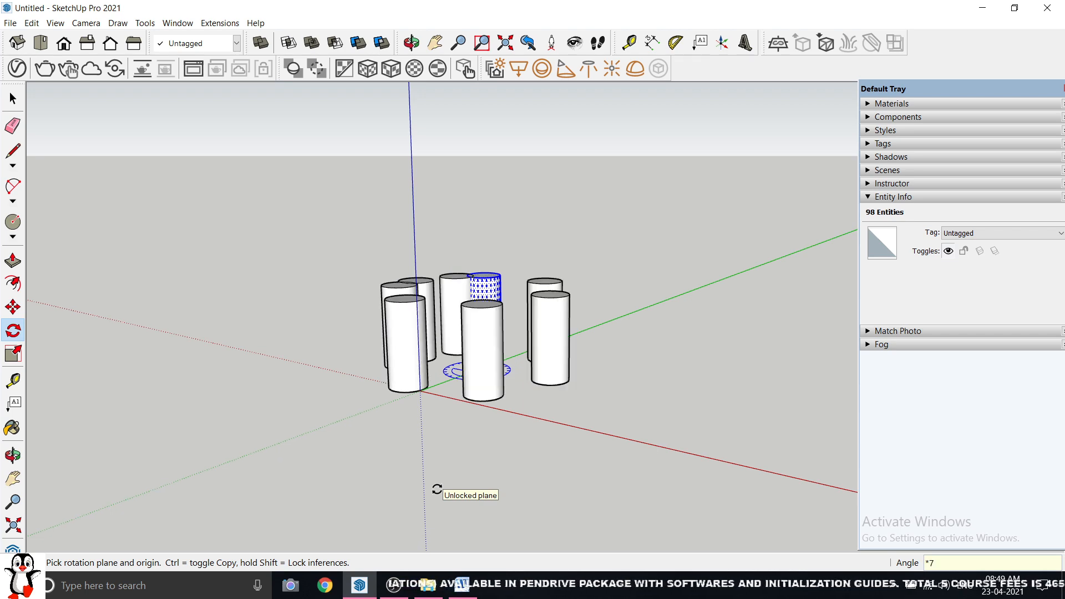
Step: Inspect the ring of cylinders from above, then select all of them and delete them
middle_drag(437, 491, 639, 593)
middle_drag(532, 400, 500, 368)
scroll(500, 361, up, 3)
key(space)
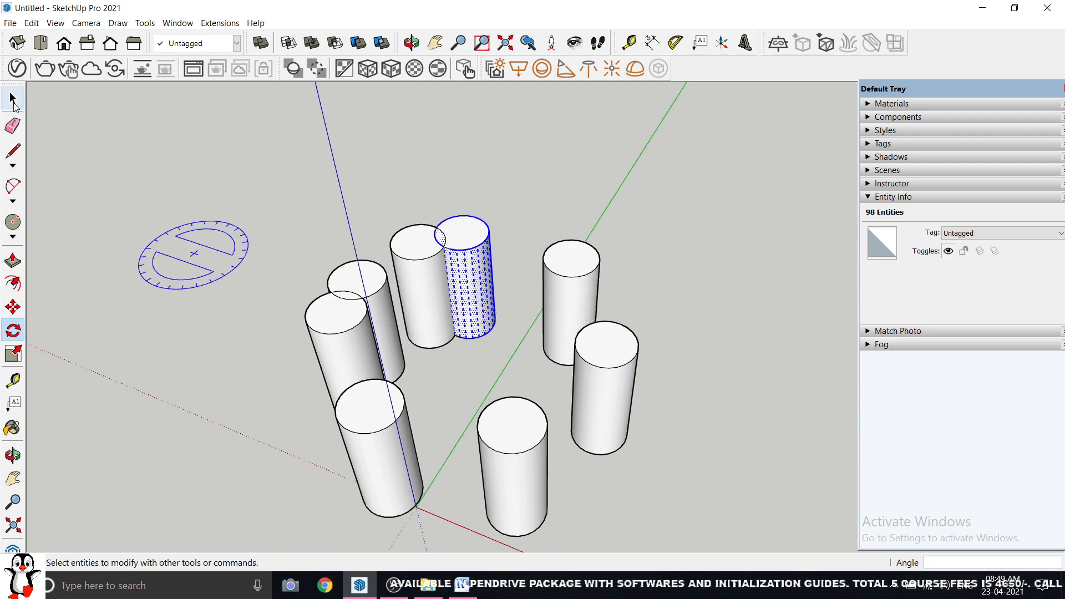
click(300, 227)
mouse_move(299, 227)
middle_down()
mouse_move(498, 285)
mouse_move(364, 159)
mouse_move(236, 180)
middle_up()
drag(235, 178, 712, 494)
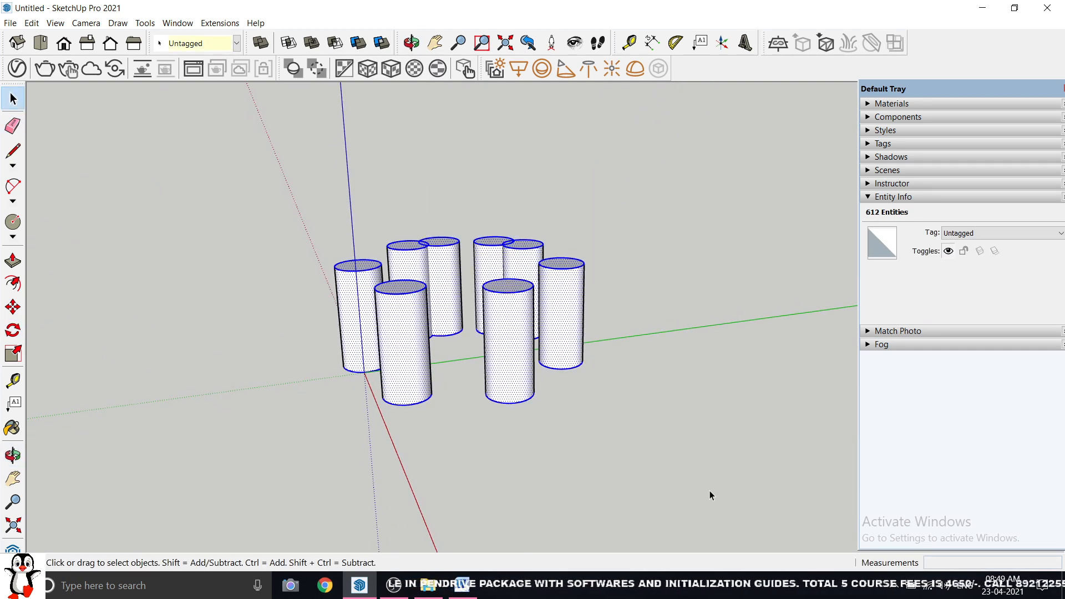
key(Delete)
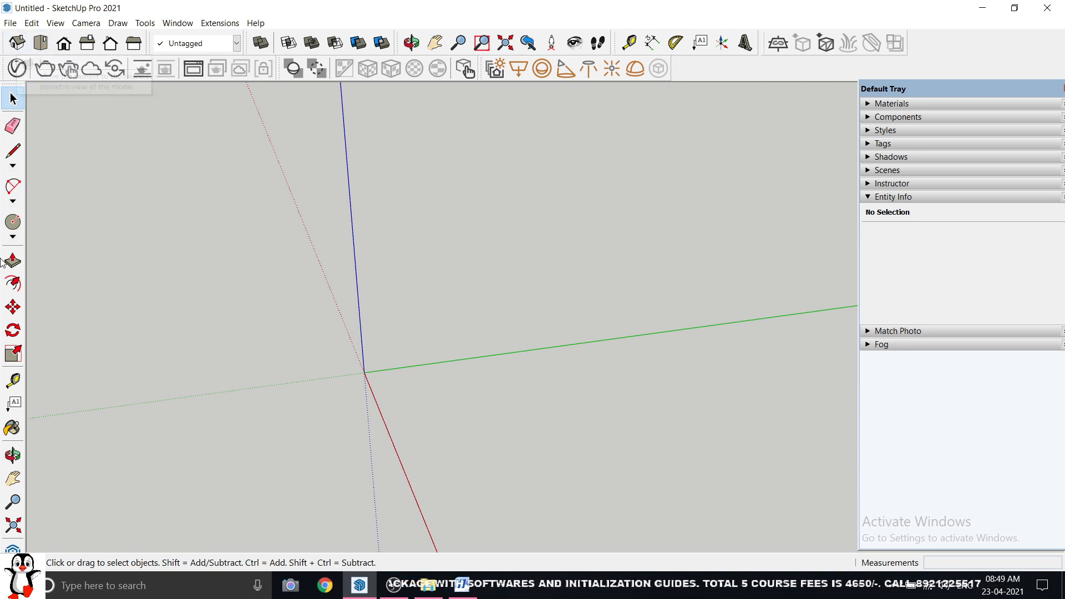
Step: Draw three concentric circles on the ground beyond the origin, with the middle one about 244 cm in radius
click(12, 242)
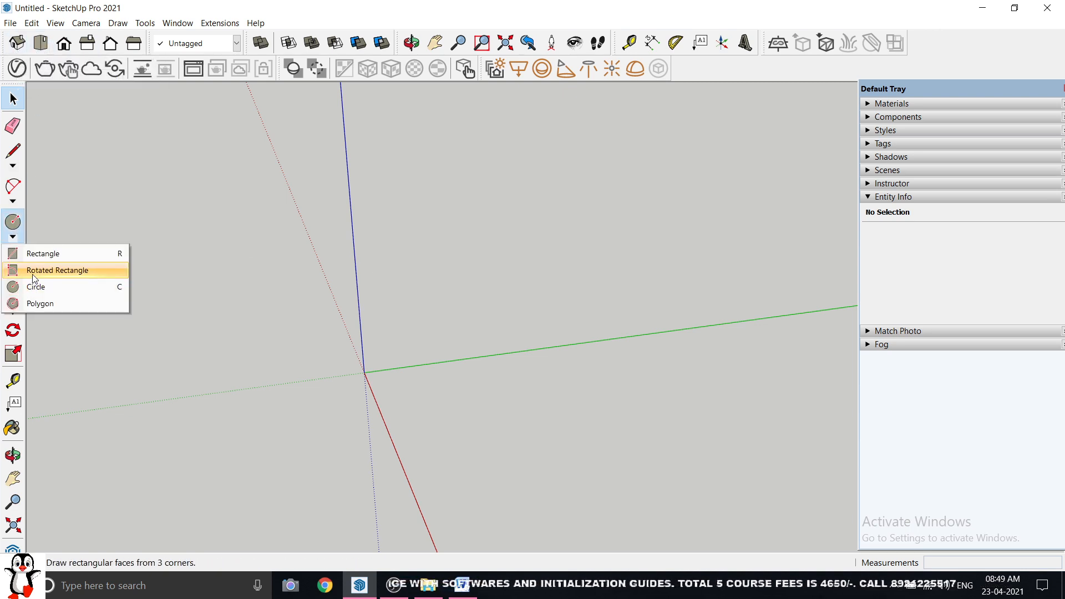
click(39, 295)
click(441, 291)
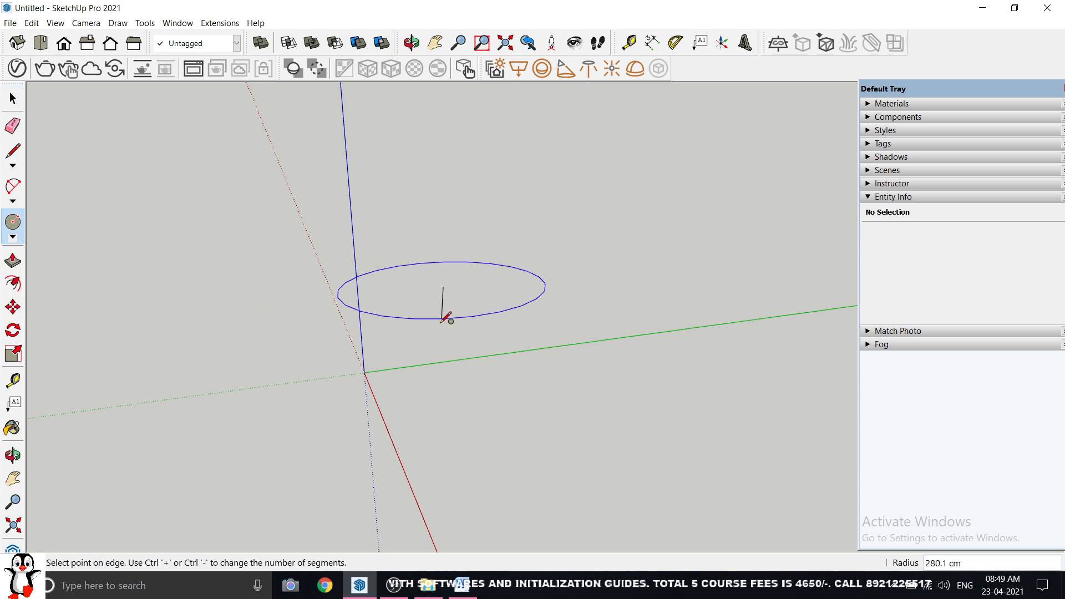
click(440, 327)
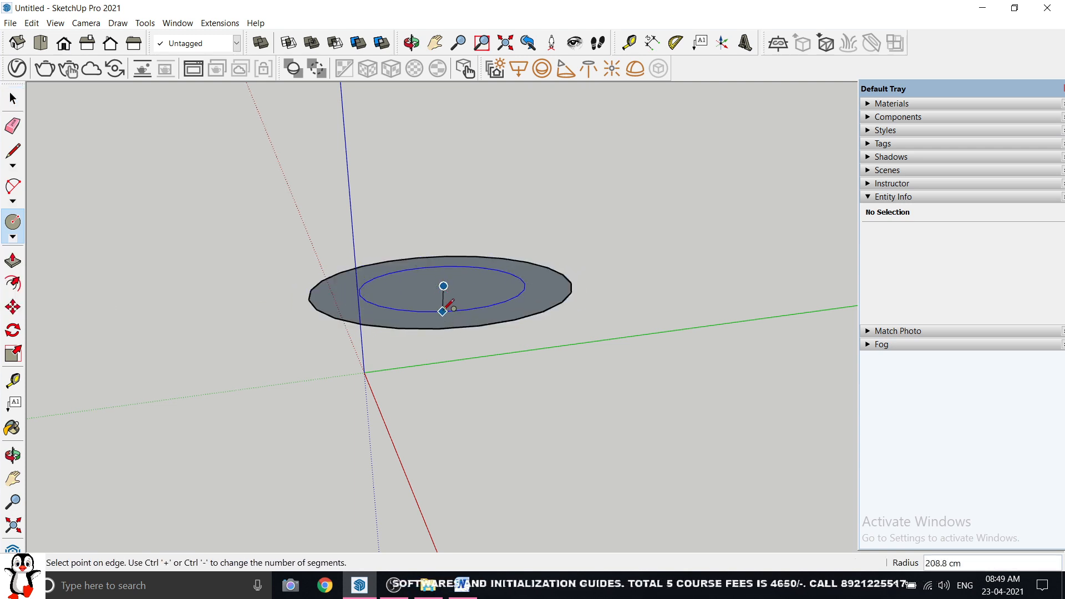
click(448, 303)
click(444, 286)
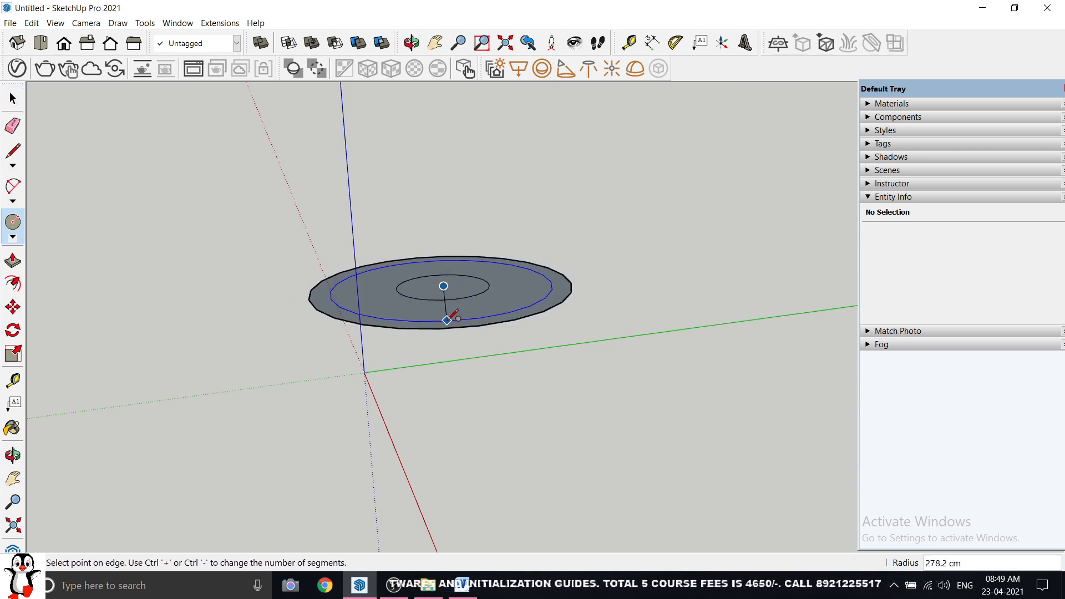
click(448, 311)
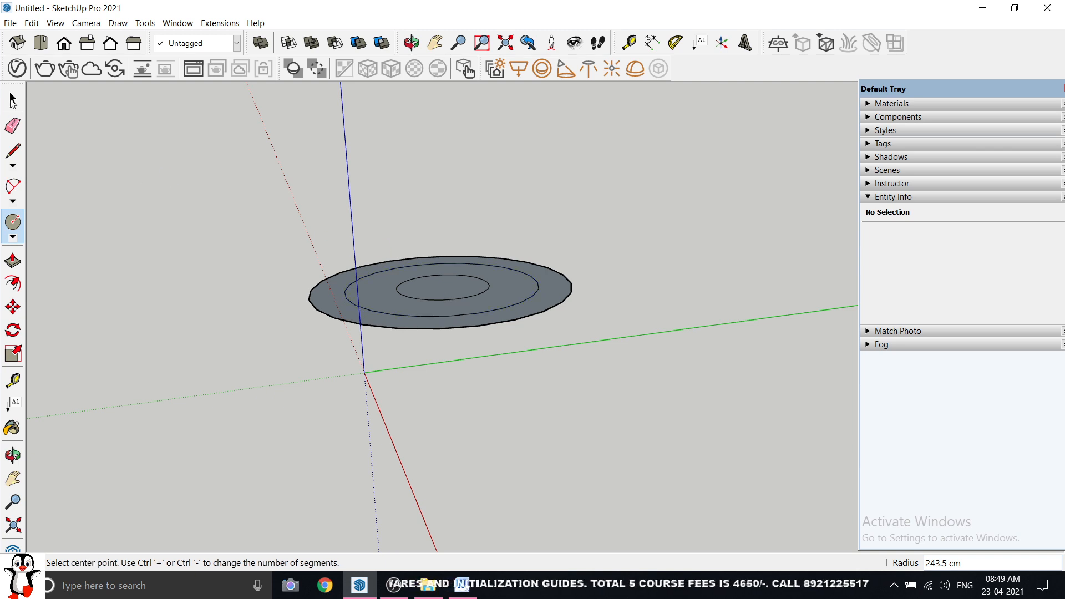
Step: Push/Pull the face between the inner and middle circles downward and raise the outer ring by about 55 cm
click(12, 261)
click(364, 304)
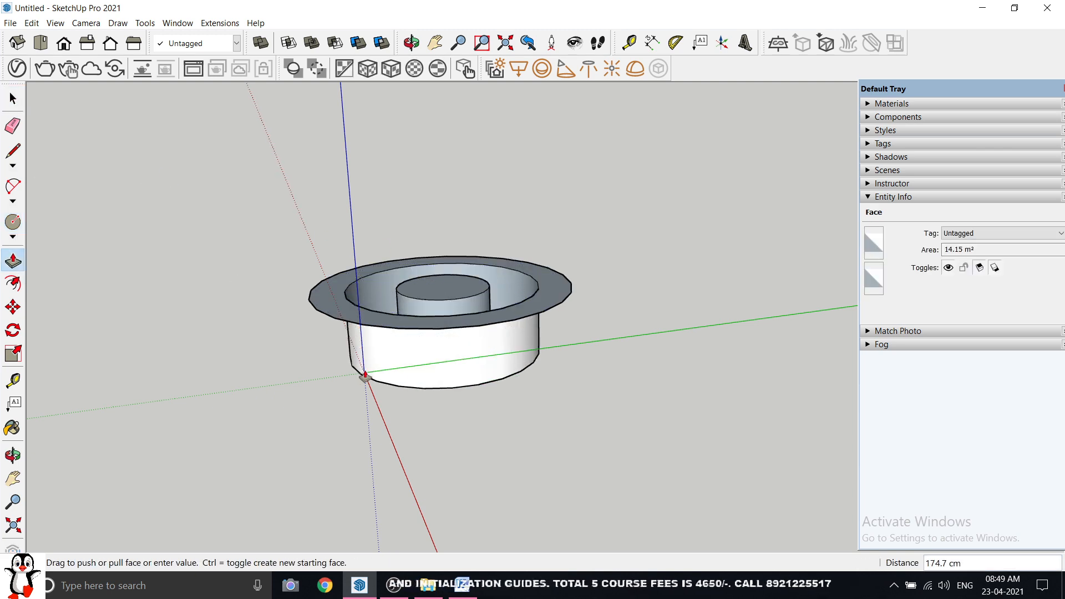
click(361, 369)
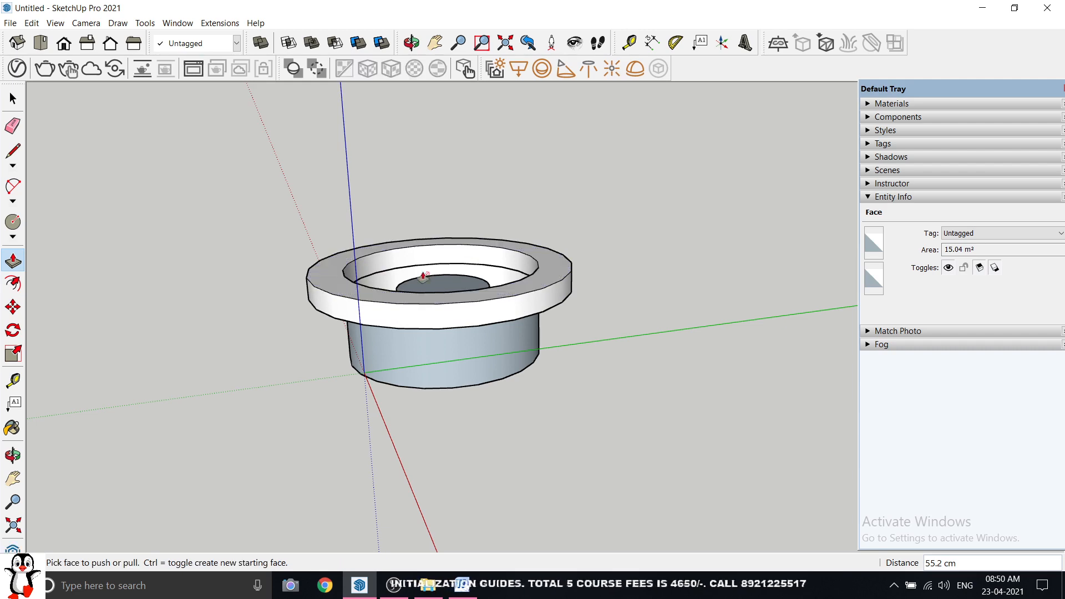
Step: Push/Pull the central circular face upward about 311 cm to form a tall column
middle_drag(428, 281, 458, 315)
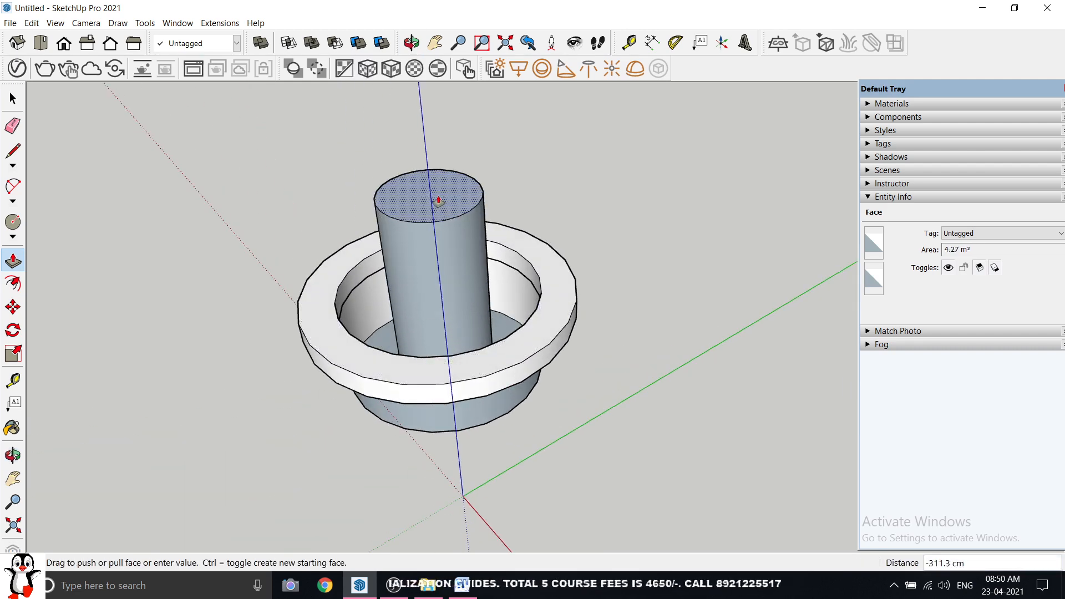
click(435, 200)
middle_drag(417, 423, 622, 255)
click(12, 99)
Step: Select the whole stepped solid and Scale it about the opposite point by about 1.43 on green and 1.00 on blue
scroll(272, 260, down, 3)
middle_drag(487, 224, 194, 359)
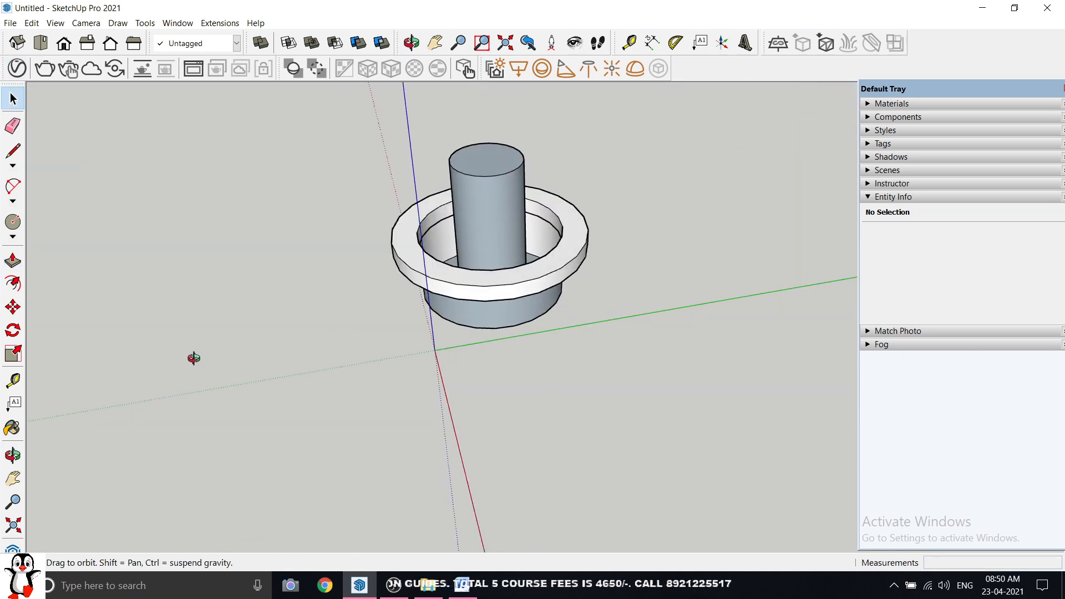
scroll(657, 225, up, 2)
scroll(179, 303, down, 3)
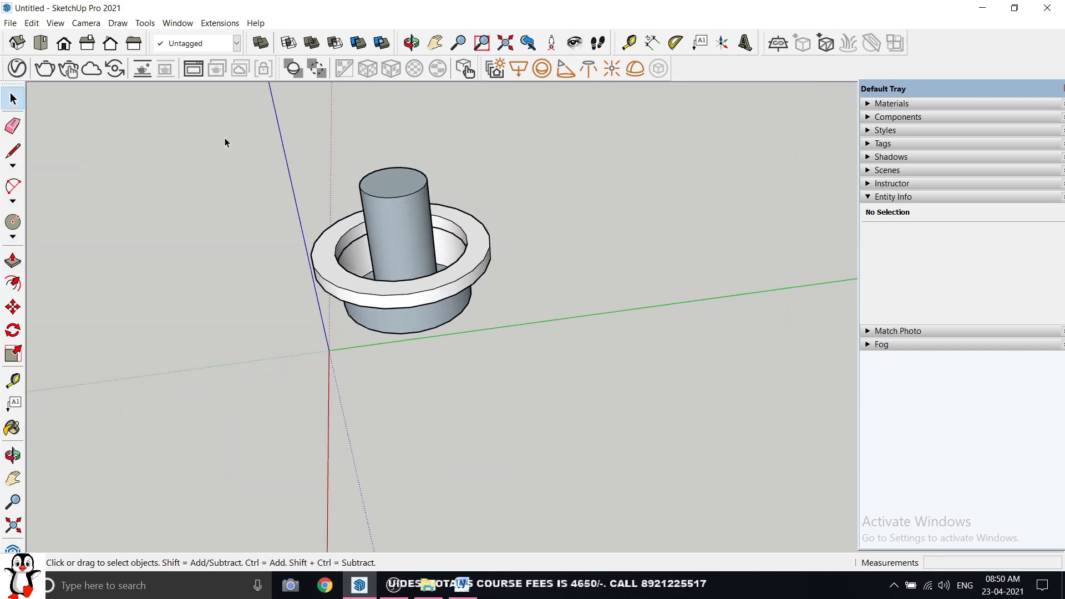
drag(225, 138, 564, 358)
middle_drag(367, 343, 309, 314)
click(64, 43)
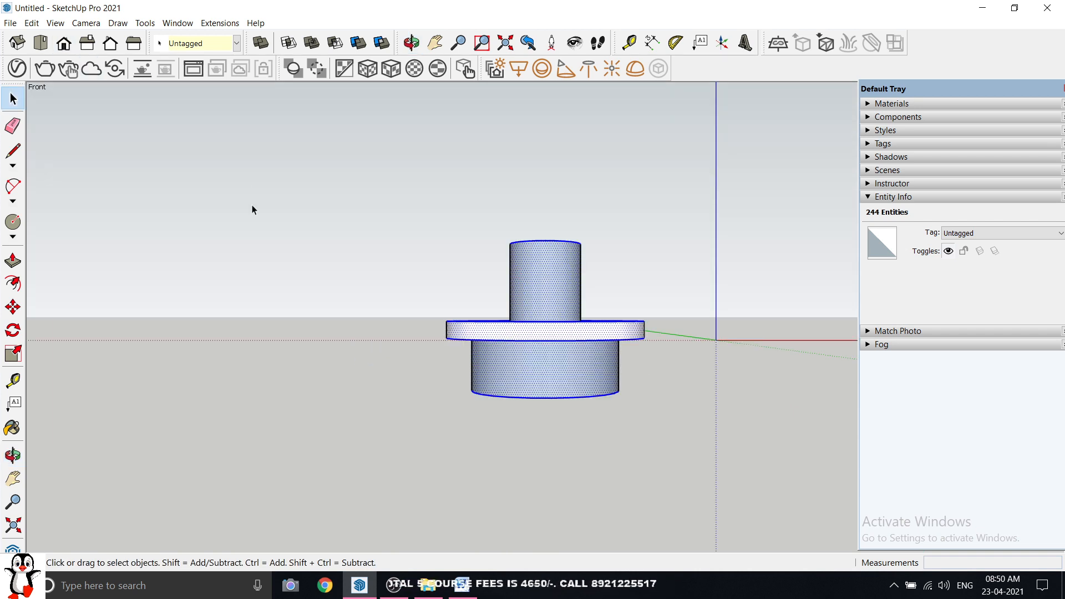
scroll(586, 335, up, 1)
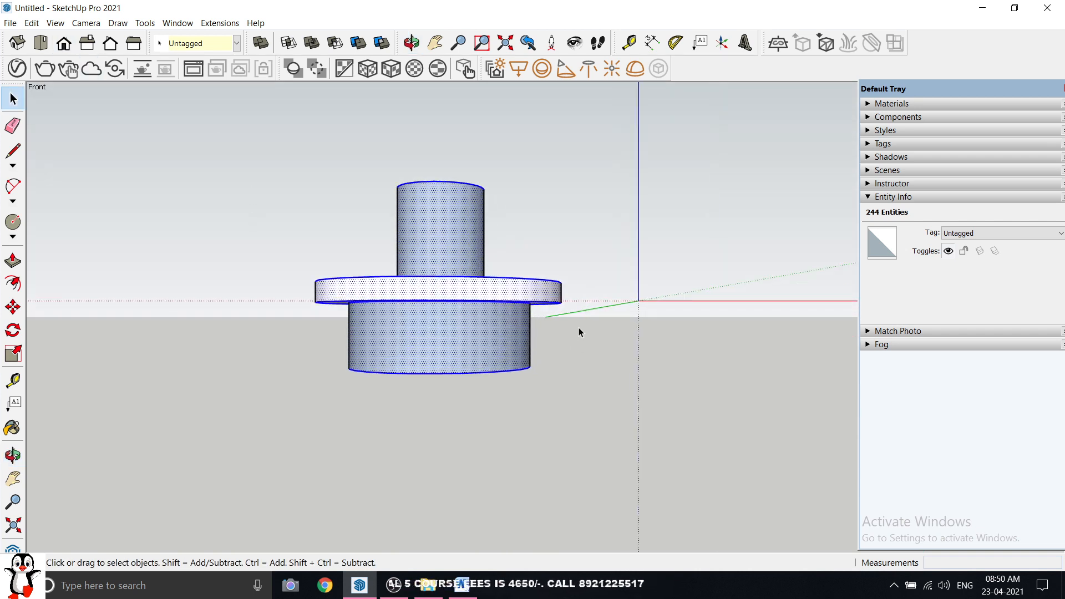
click(14, 354)
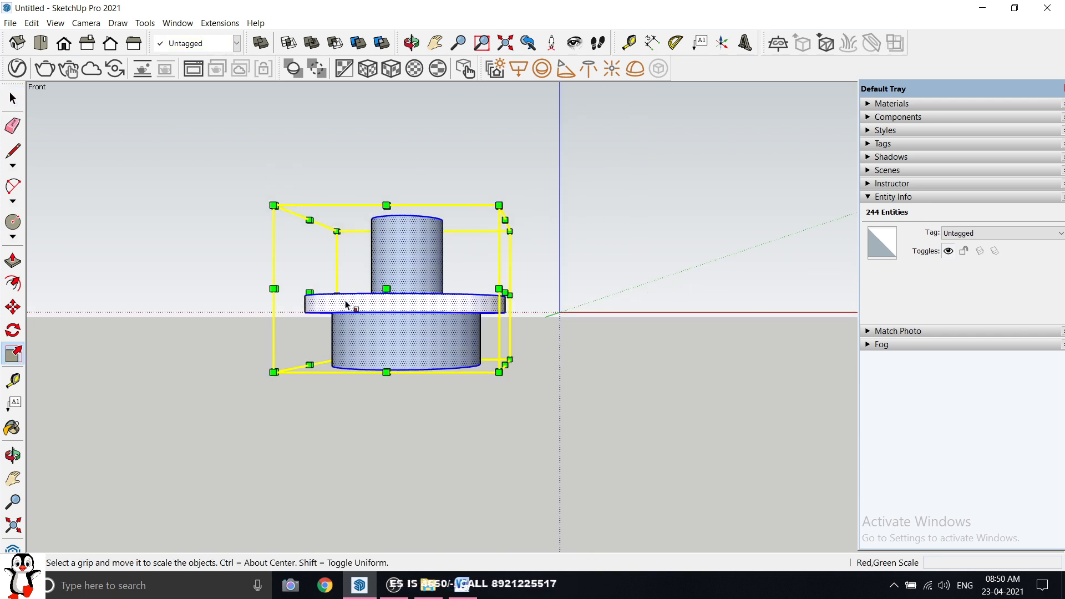
middle_drag(347, 304, 399, 351)
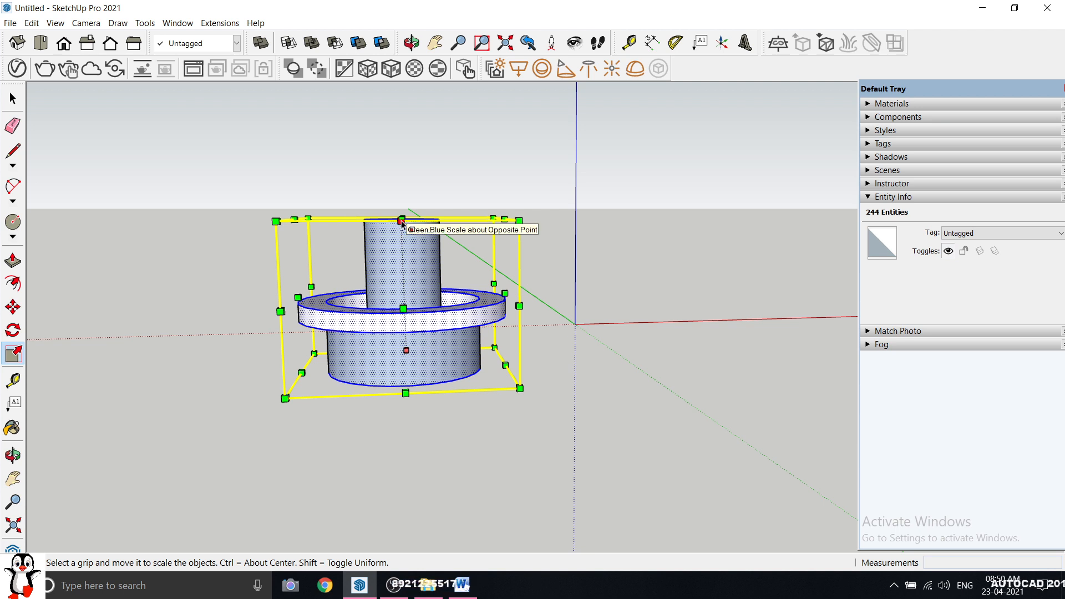
mouse_move(401, 221)
mouse_down()
mouse_move(404, 289)
mouse_move(404, 228)
mouse_up()
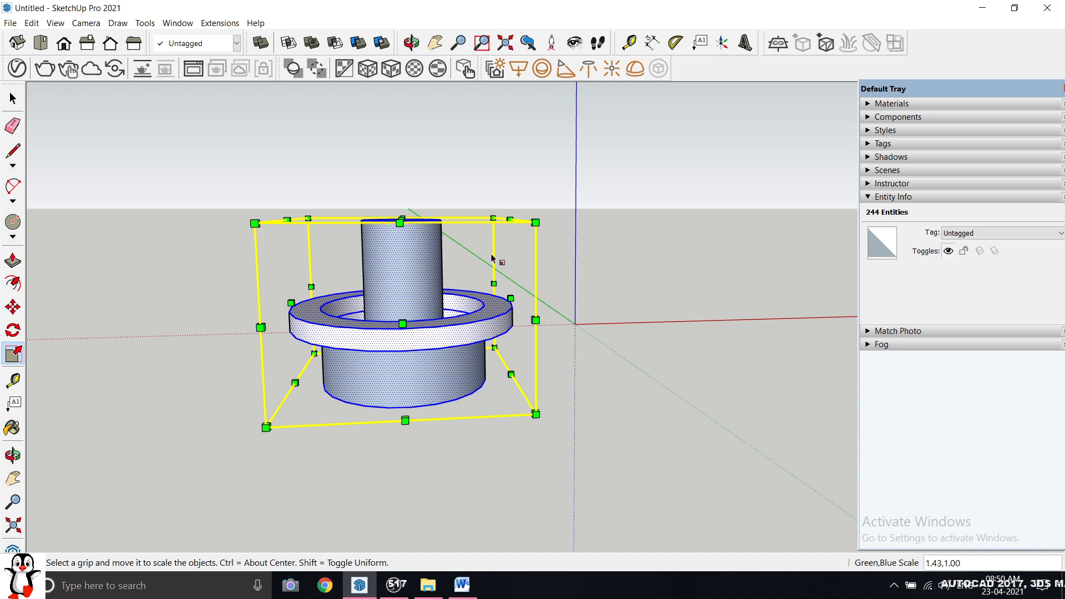
Step: Scale the solid uniformly from a corner grip by a factor of 2, then replace the factor with 0.5
mouse_move(536, 414)
mouse_down()
mouse_move(506, 390)
mouse_move(620, 449)
mouse_move(549, 415)
mouse_up()
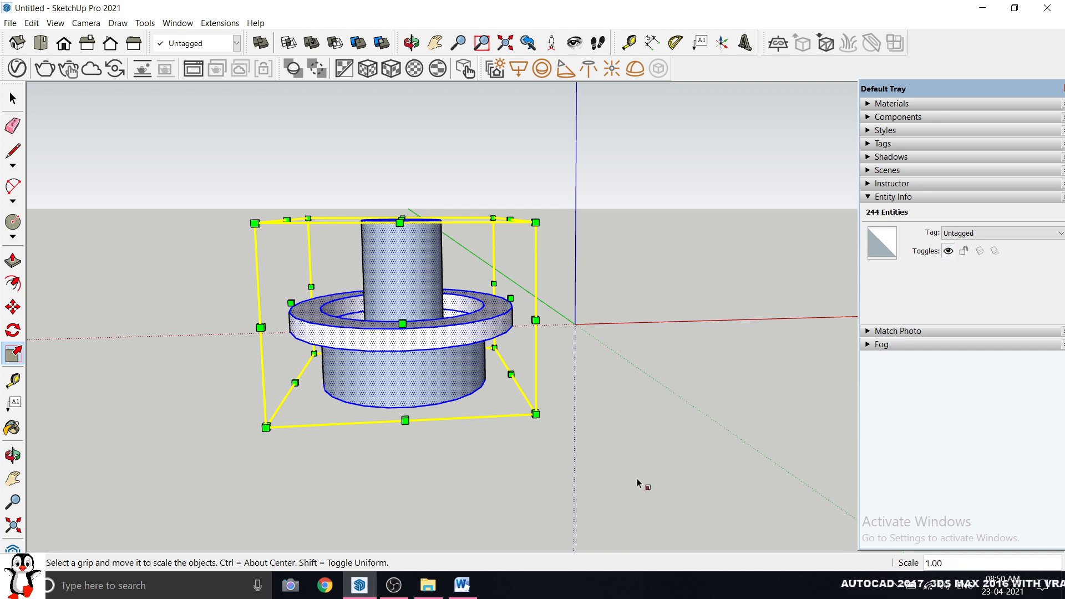
key(Return)
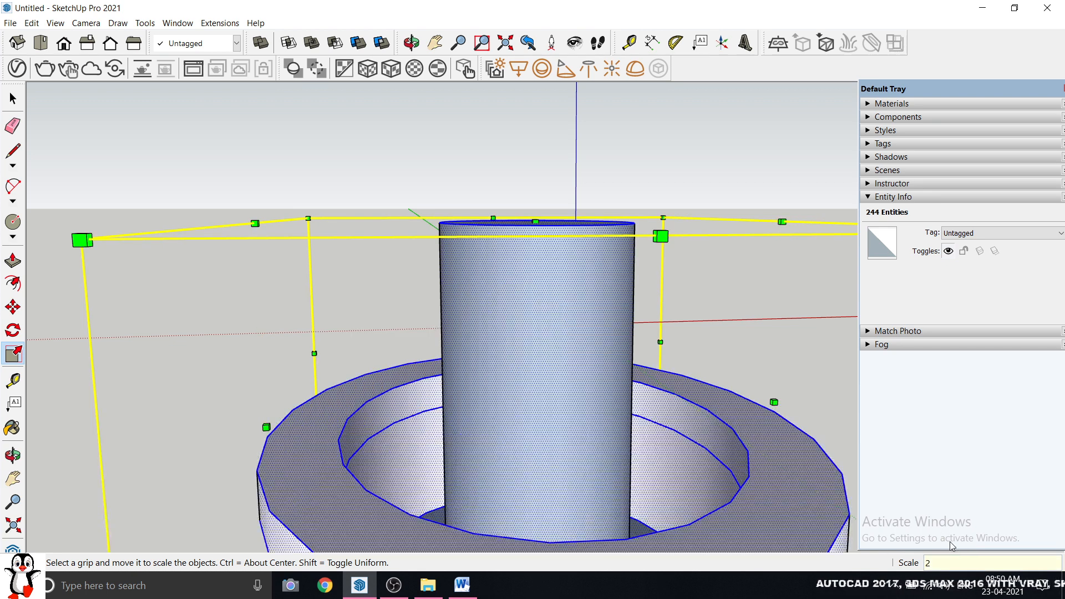
scroll(317, 209, down, 5)
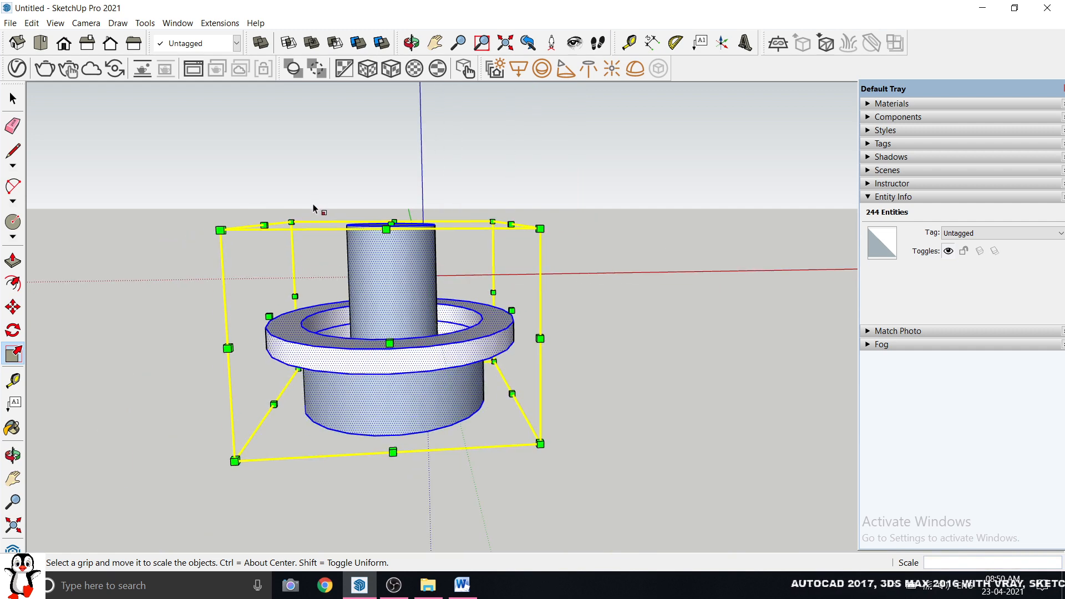
text(0.5)
key(Return)
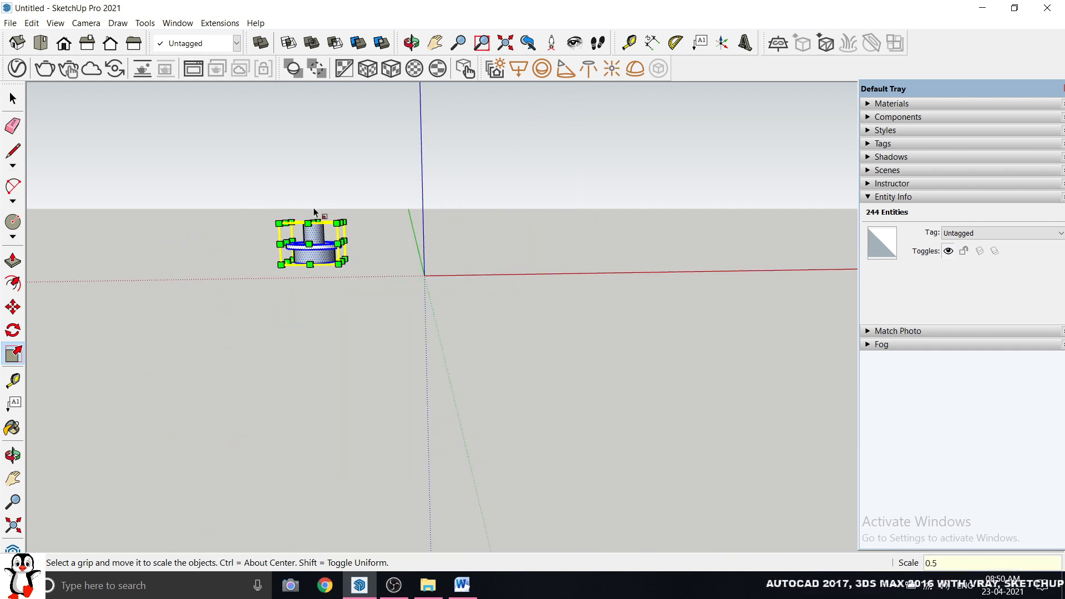
Step: Stretch the solid freehand in the red and green directions from the middle grip of a front vertical edge
scroll(314, 213, up, 6)
middle_drag(311, 253, 276, 265)
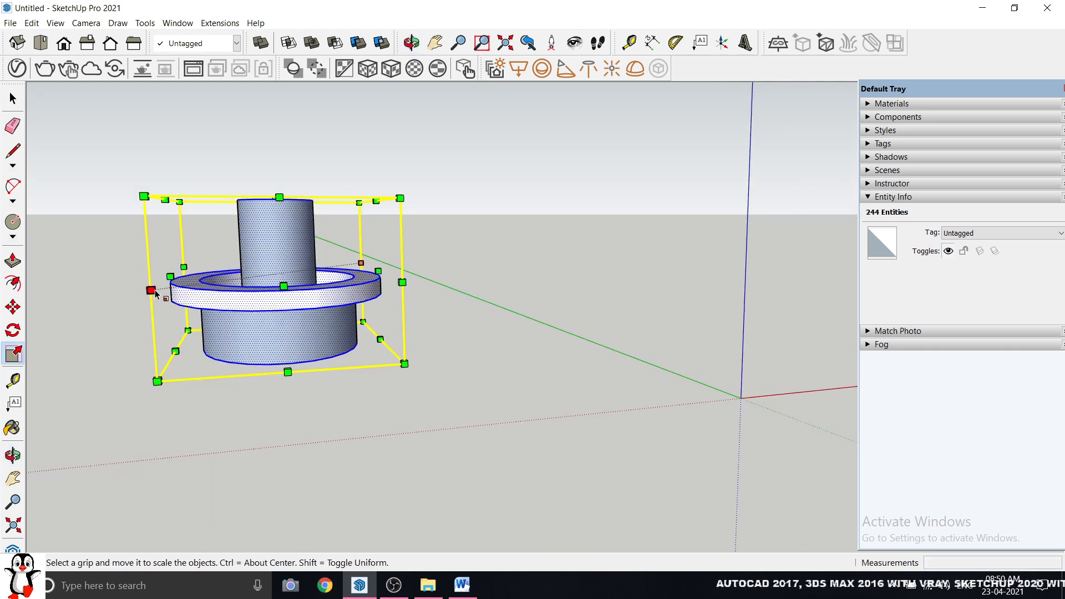
mouse_move(150, 290)
mouse_down()
mouse_move(255, 292)
mouse_move(140, 299)
mouse_up()
Step: Inspect the scaling box from several angles and stretch the solid from the middle grip of the other front vertical edge
middle_drag(482, 308, 324, 409)
middle_drag(292, 284, 339, 301)
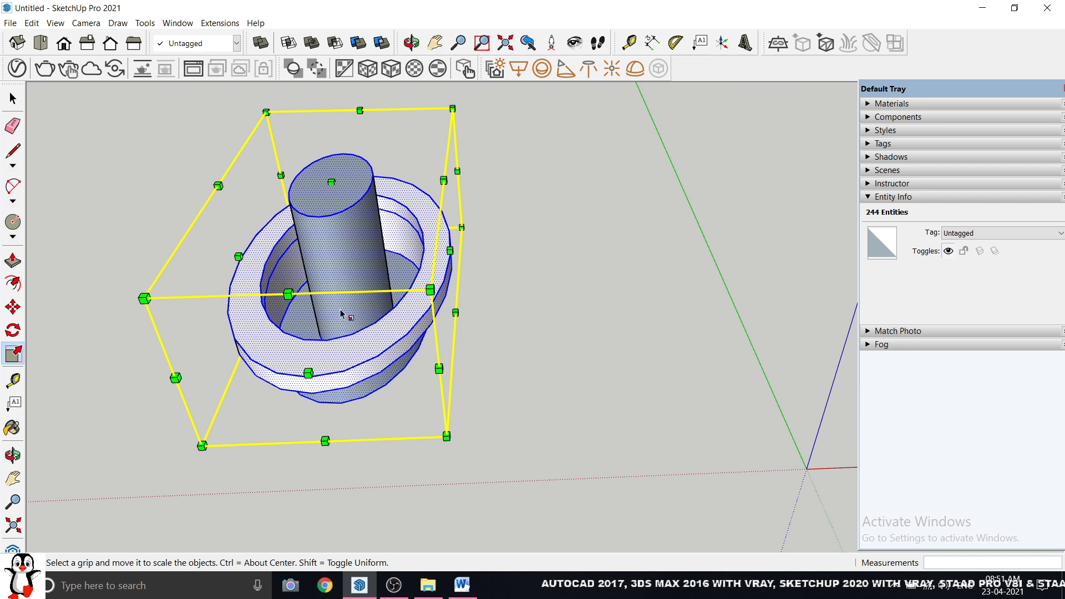
middle_drag(340, 315, 353, 253)
middle_drag(147, 284, 349, 135)
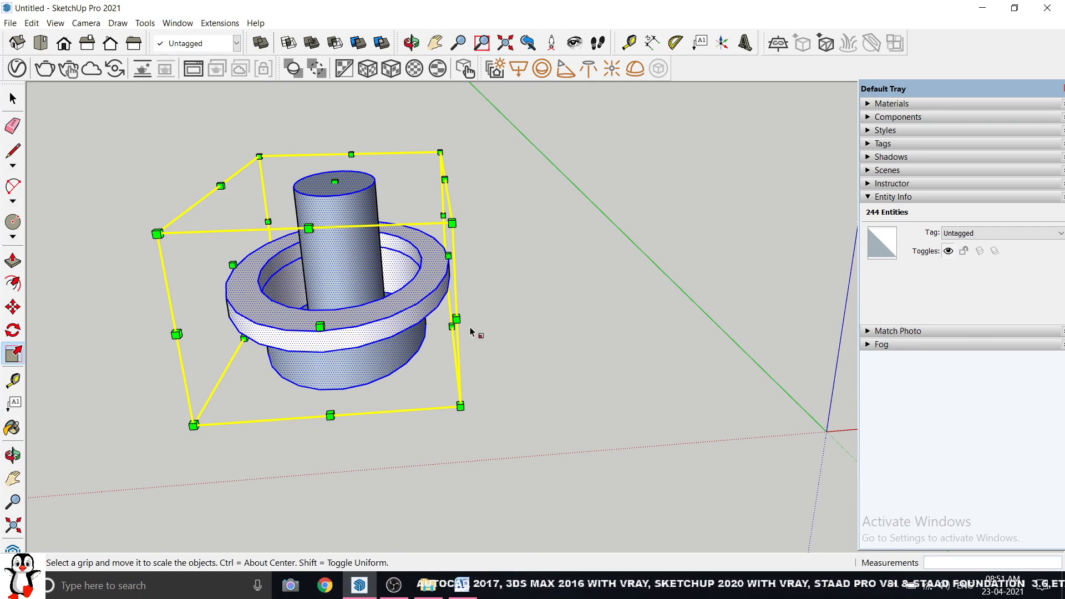
middle_drag(327, 323, 377, 304)
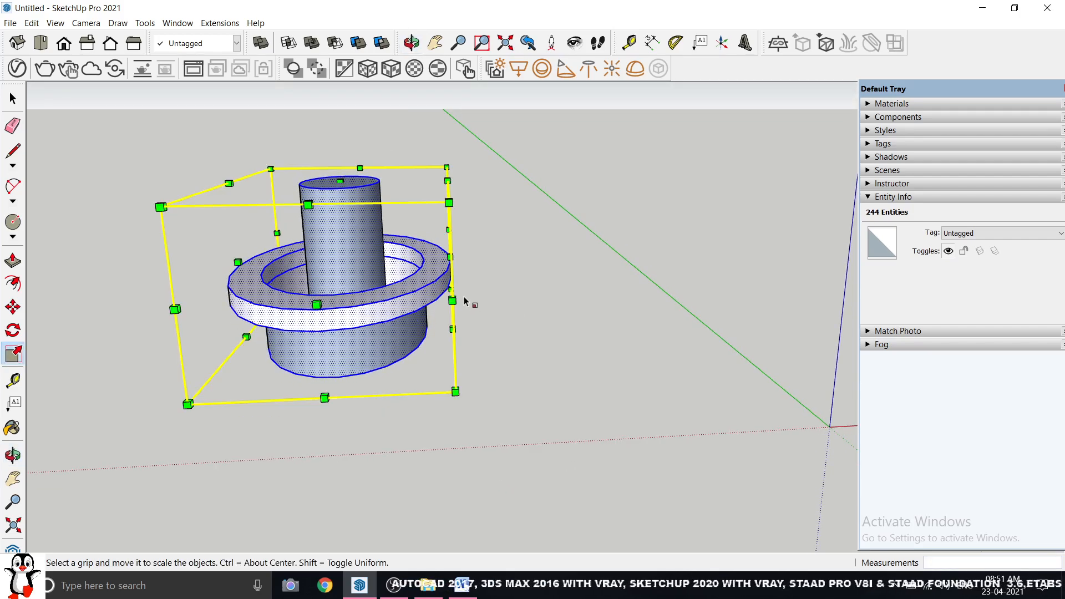
drag(452, 301, 476, 330)
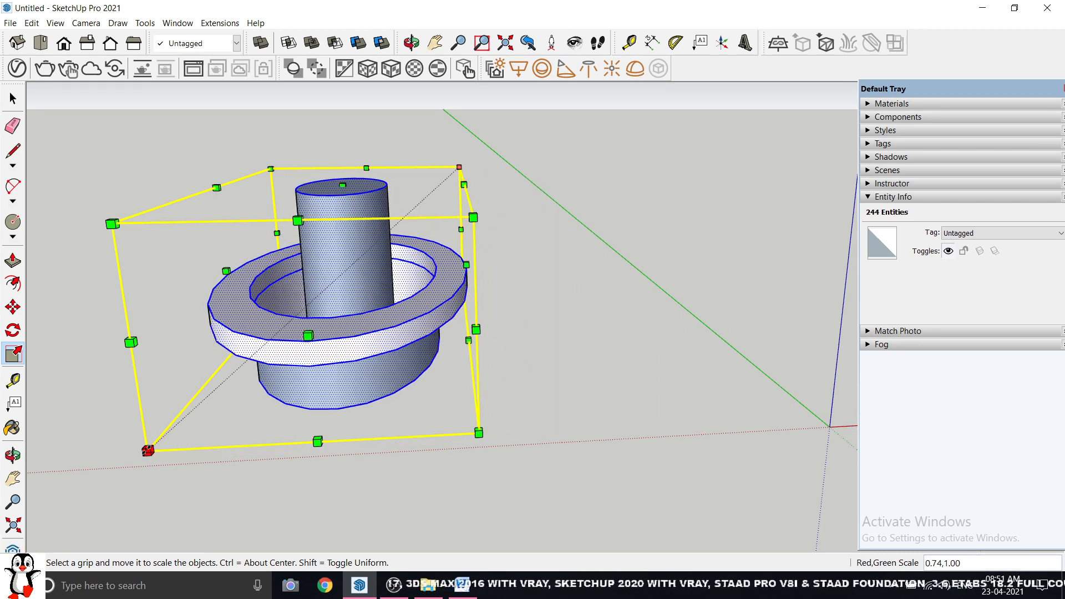
Step: Shrink the solid uniformly from its lower and upper front corner grips, then leave the Scale tool
drag(148, 450, 205, 399)
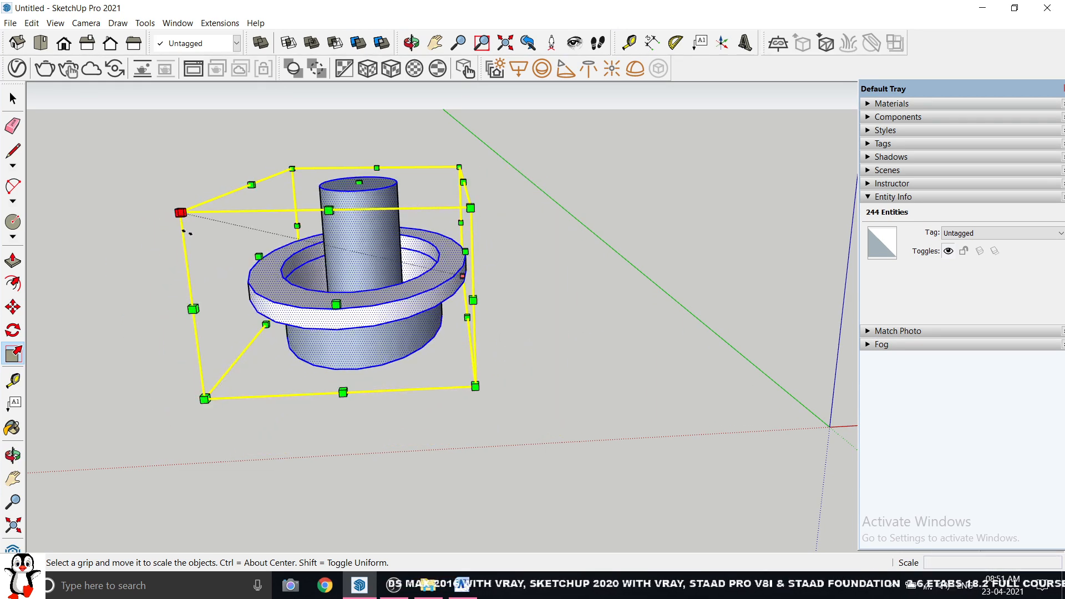
drag(181, 213, 201, 217)
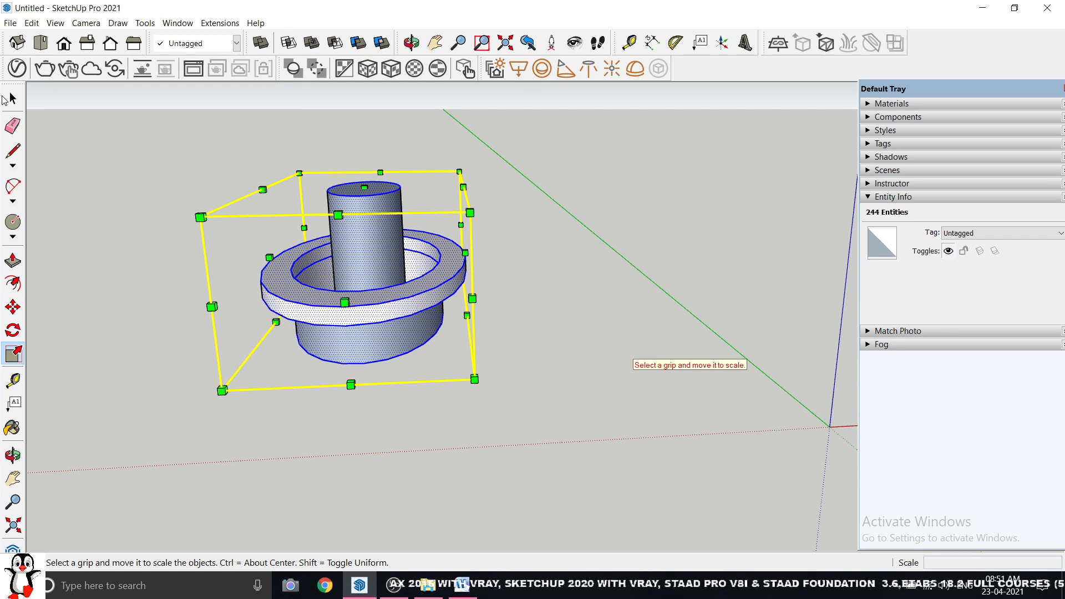
key(space)
Step: Select the entire scaled solid and delete it
click(611, 349)
middle_drag(311, 318, 348, 310)
drag(222, 141, 570, 419)
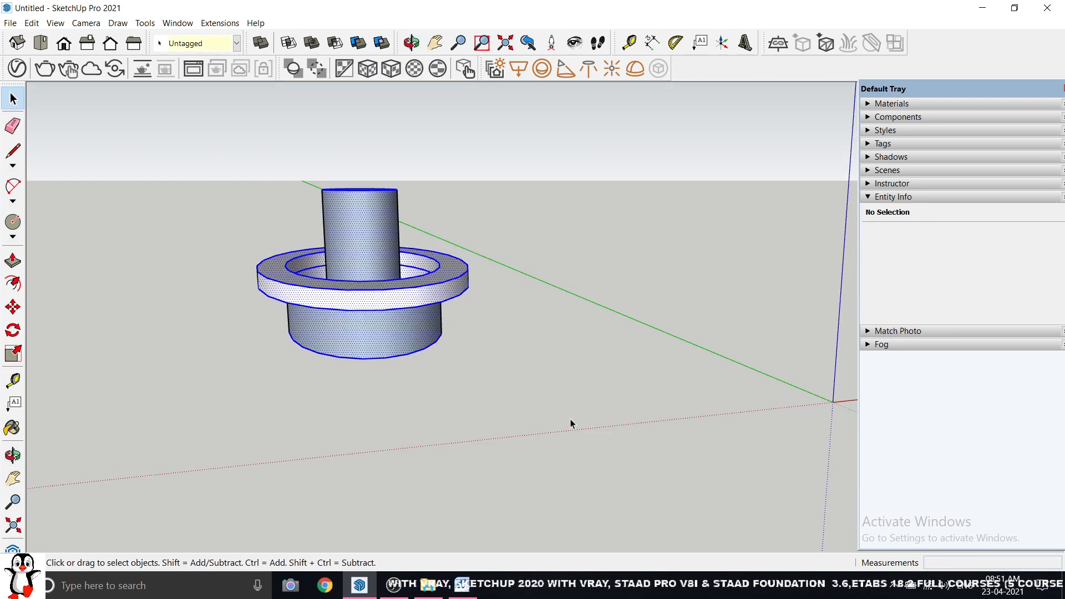
key(Delete)
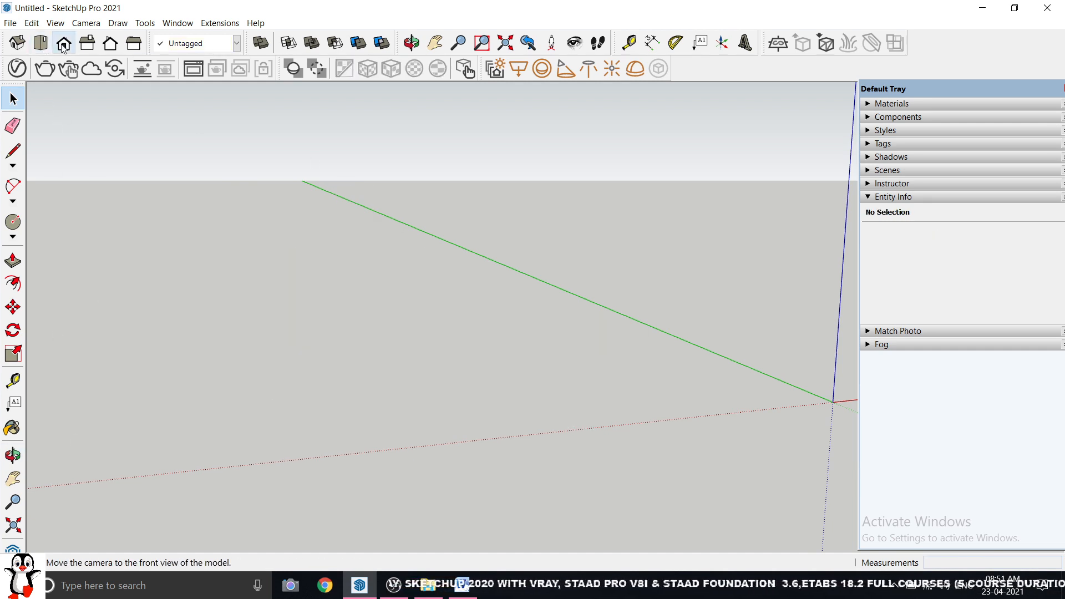
Step: In top view, draw a large rectangle and a 124.5 cm square below it, aligned to the rectangle's right edge and lower corner
click(41, 44)
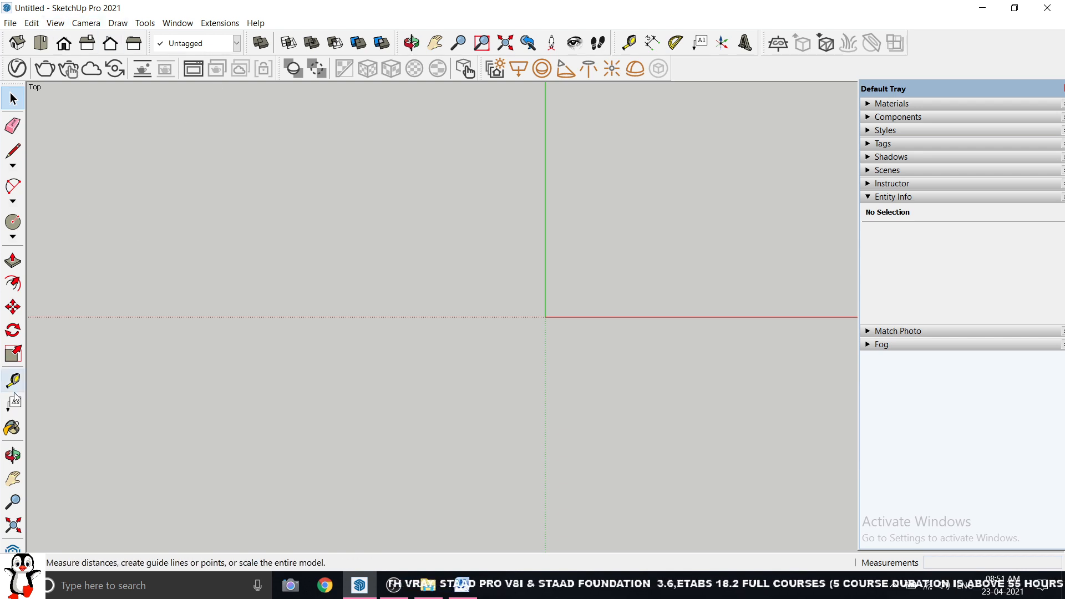
middle_drag(602, 300, 588, 304)
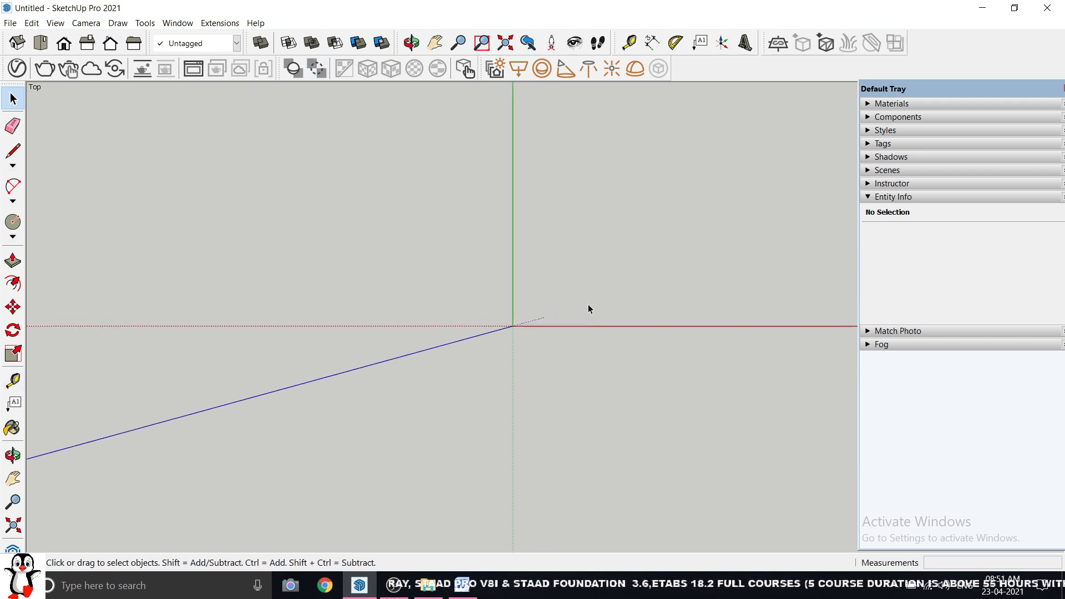
click(12, 237)
click(37, 252)
click(221, 139)
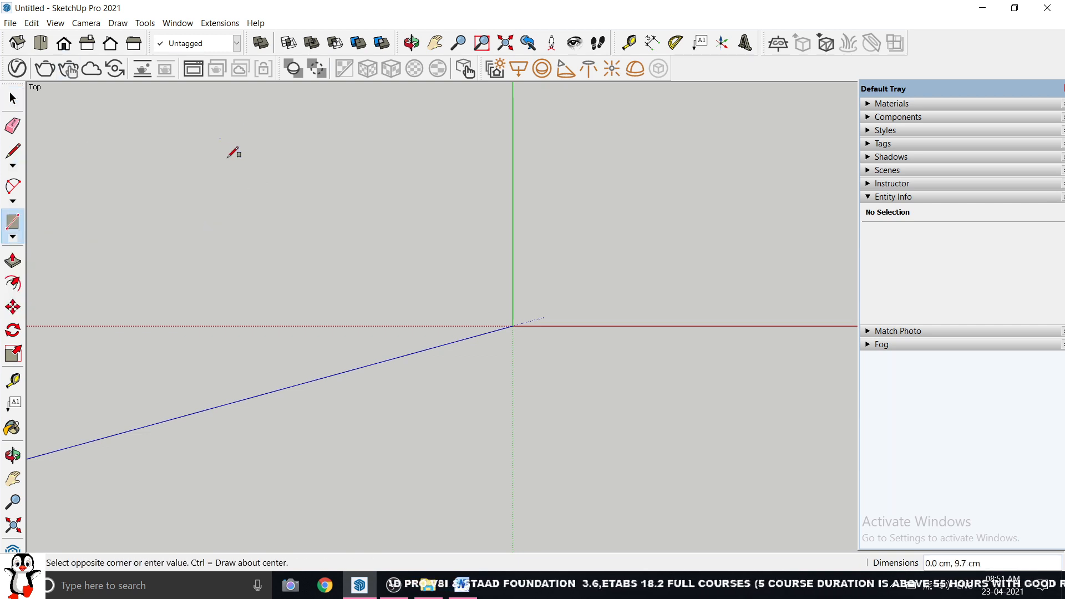
click(488, 377)
middle_drag(458, 336, 415, 281)
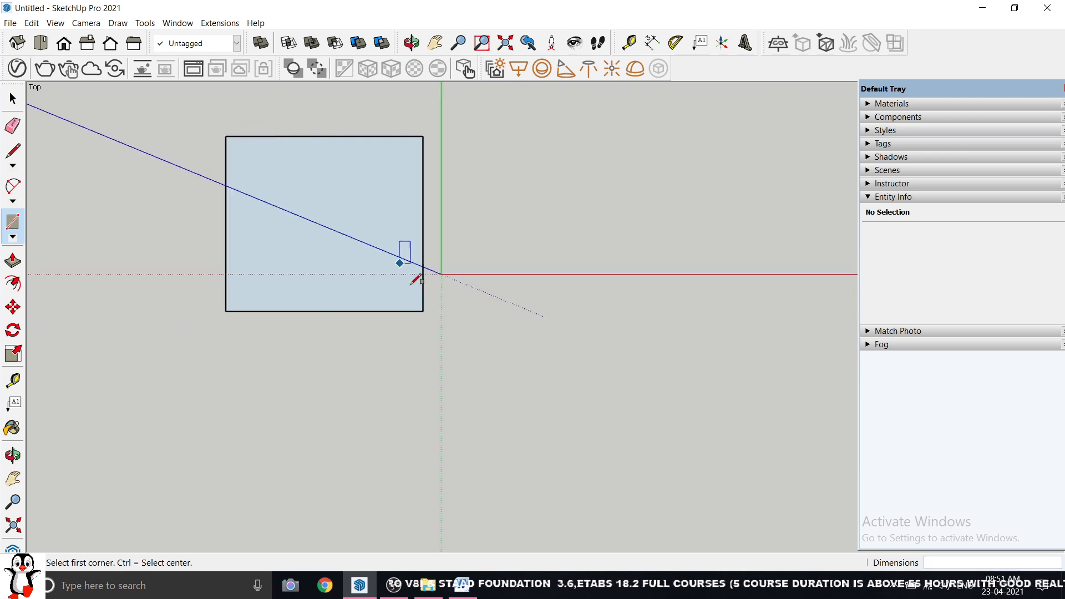
click(423, 311)
click(320, 408)
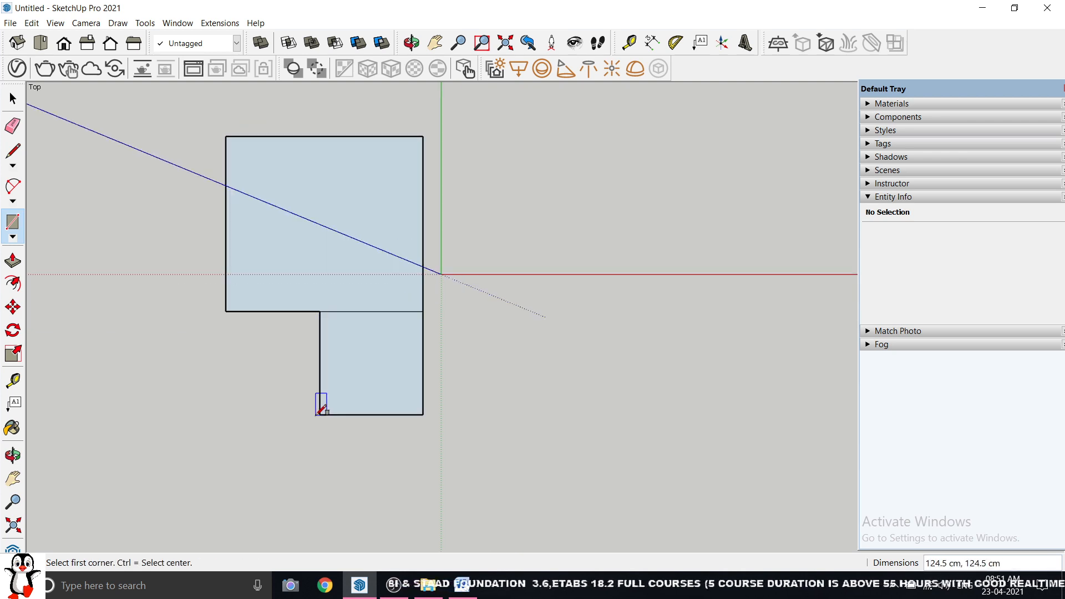
Step: Erase the shared edge between the rectangle and the square to merge them into one L-shaped face
click(13, 99)
click(13, 133)
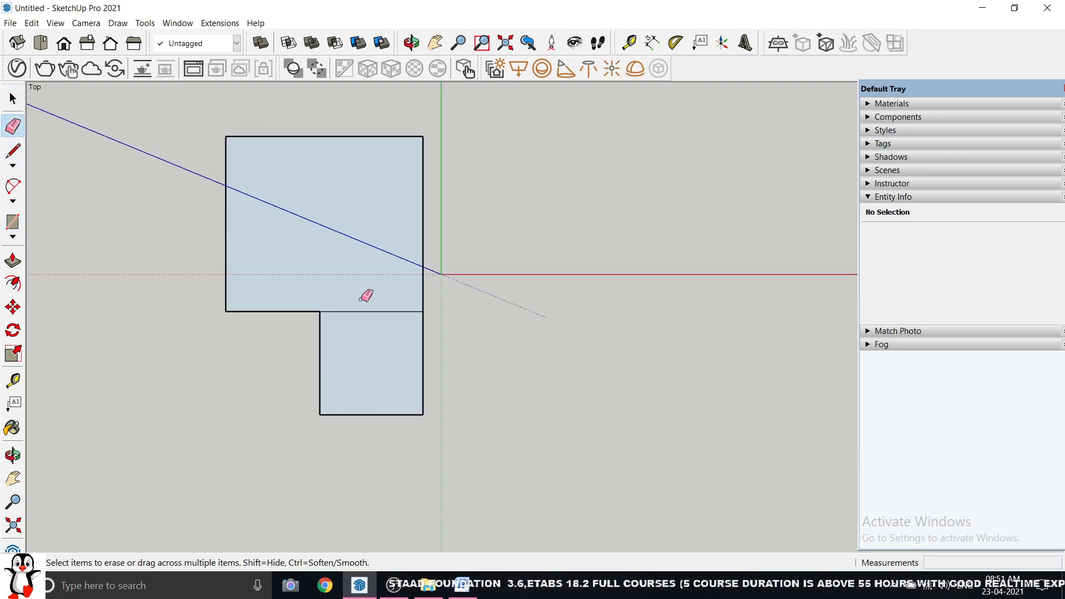
click(13, 98)
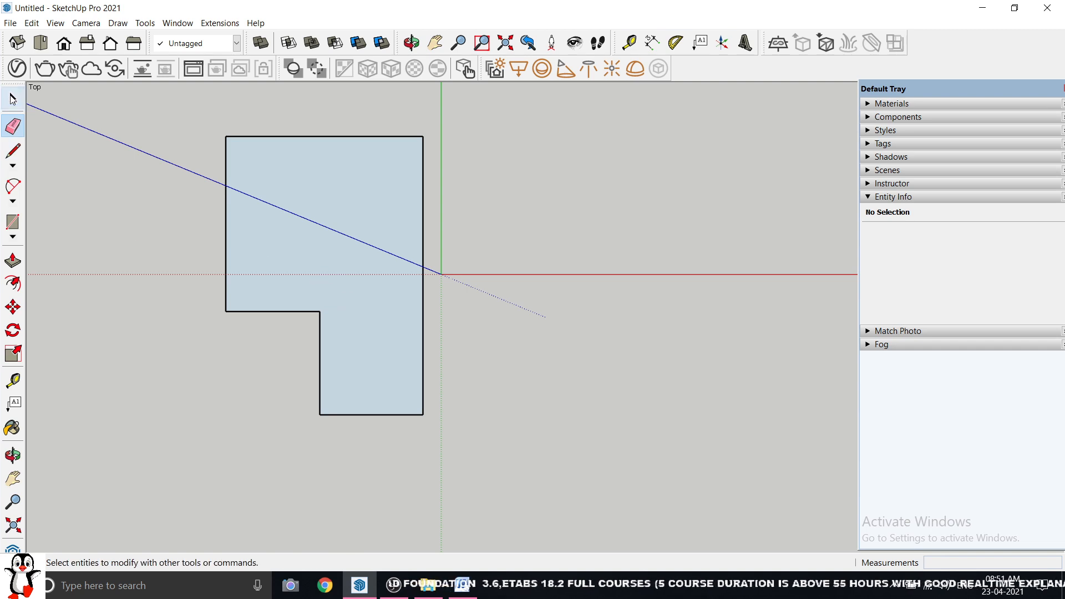
Step: Offset the L-shaped outline inward by about 11 cm to form the wall thickness
click(13, 283)
scroll(230, 210, up, 3)
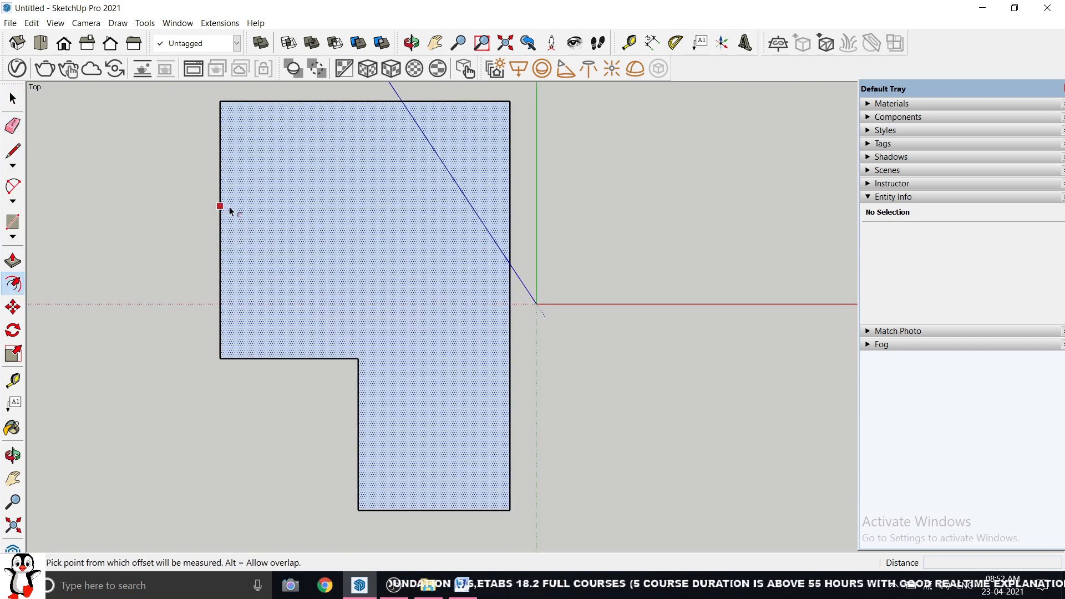
click(220, 206)
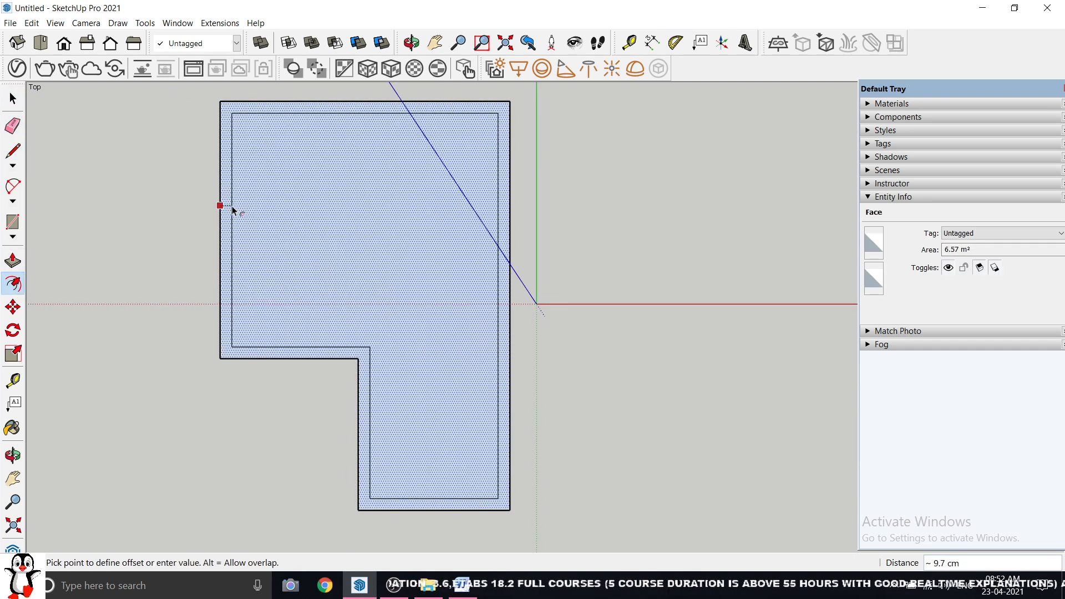
click(236, 211)
click(13, 99)
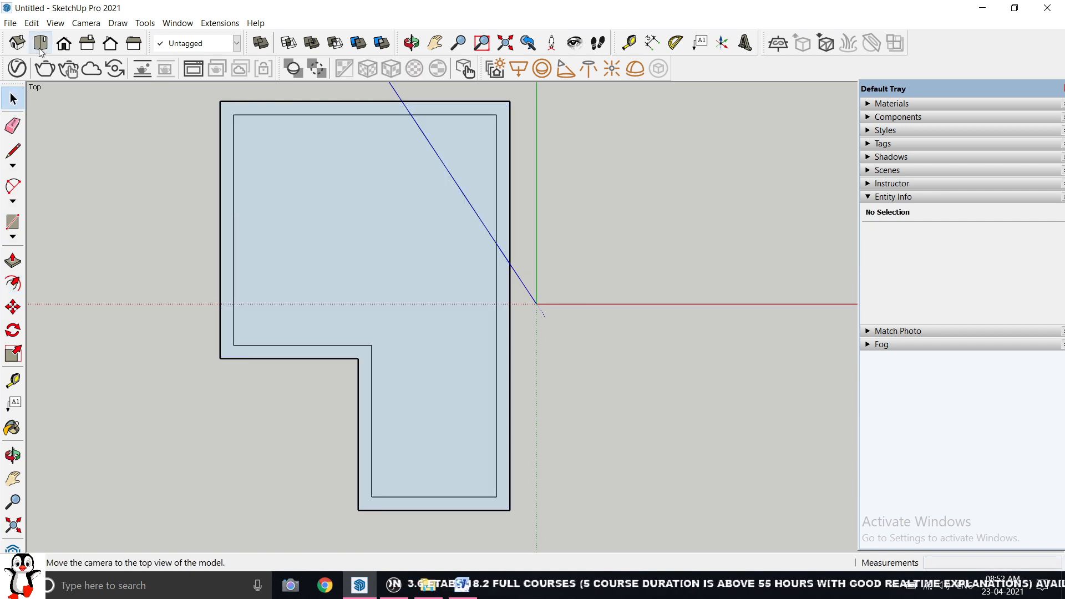
Step: In isometric view, Push/Pull the narrow border face upward 3 m to raise the walls
click(17, 43)
click(12, 261)
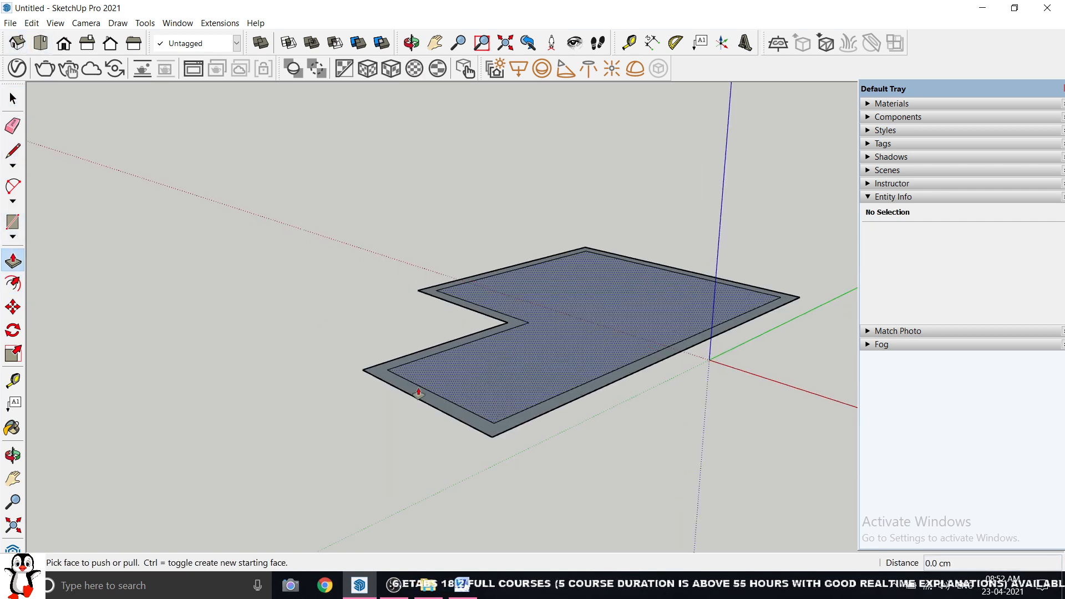
scroll(373, 375, up, 2)
click(373, 375)
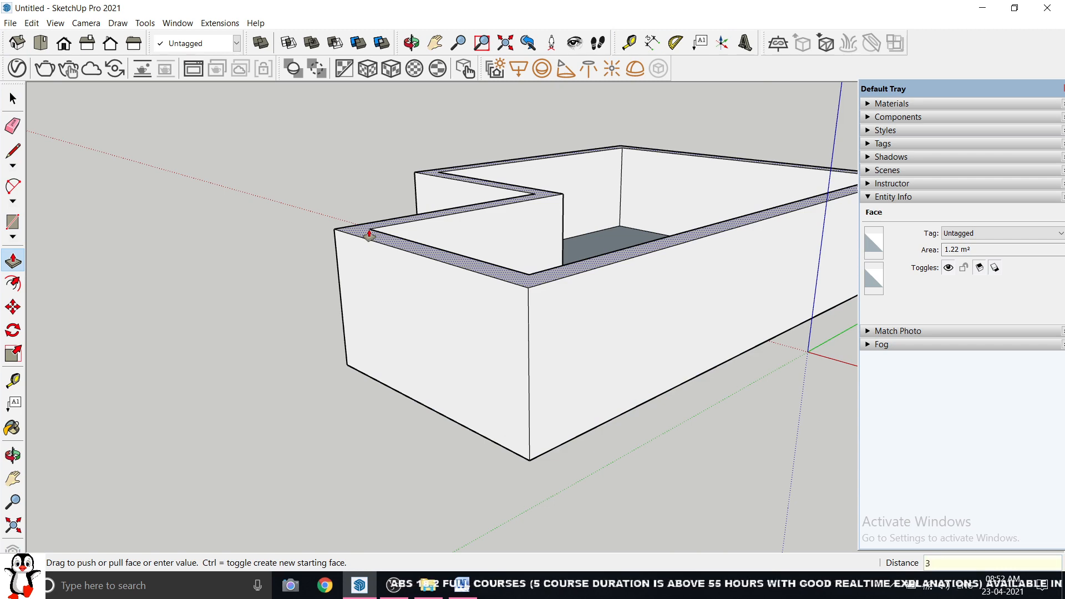
key(Return)
scroll(496, 366, down, 4)
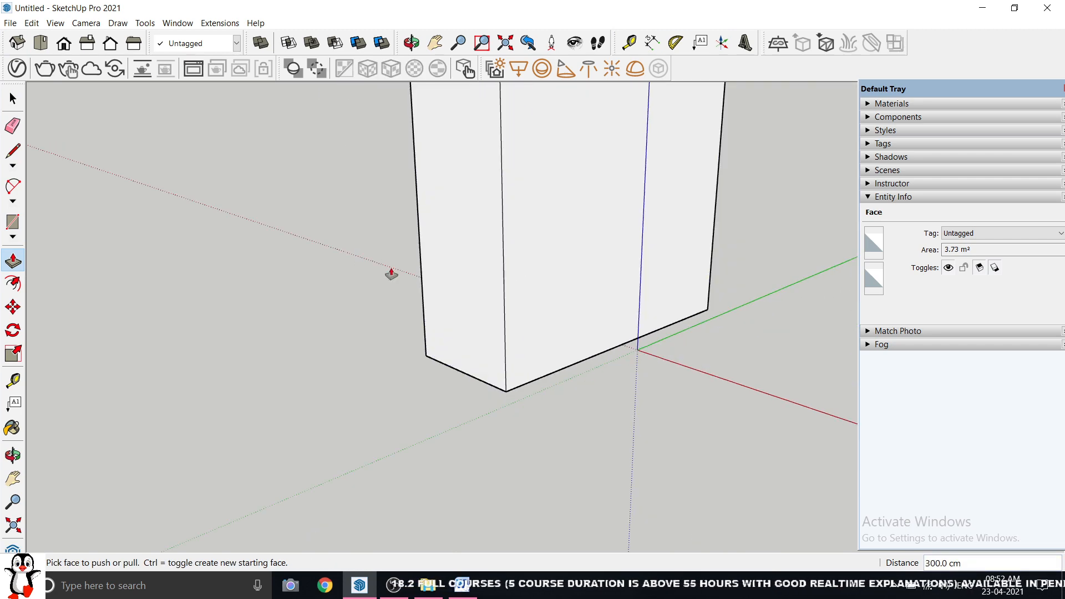
Step: Push the top face of the walls down by about 200.9 cm and leave the Push/Pull tool
middle_drag(390, 273, 558, 417)
click(612, 230)
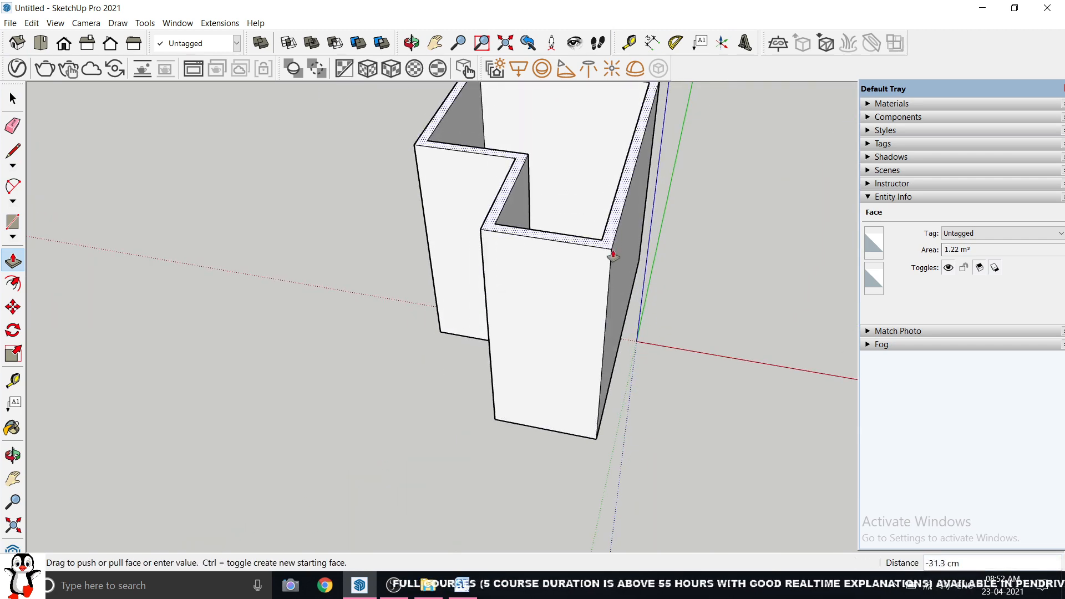
click(614, 421)
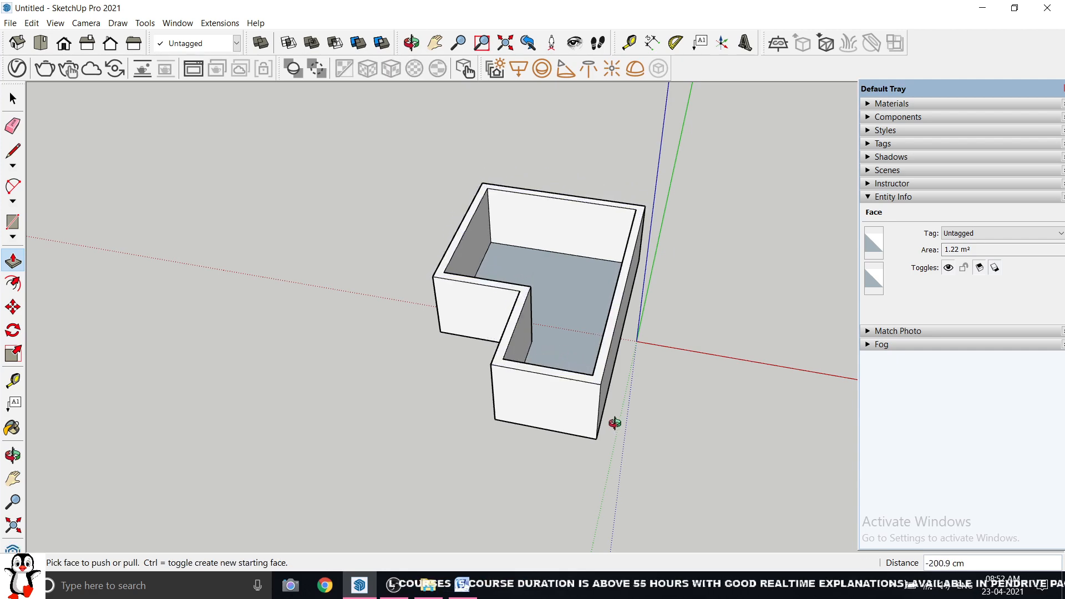
middle_drag(614, 420, 680, 293)
key(space)
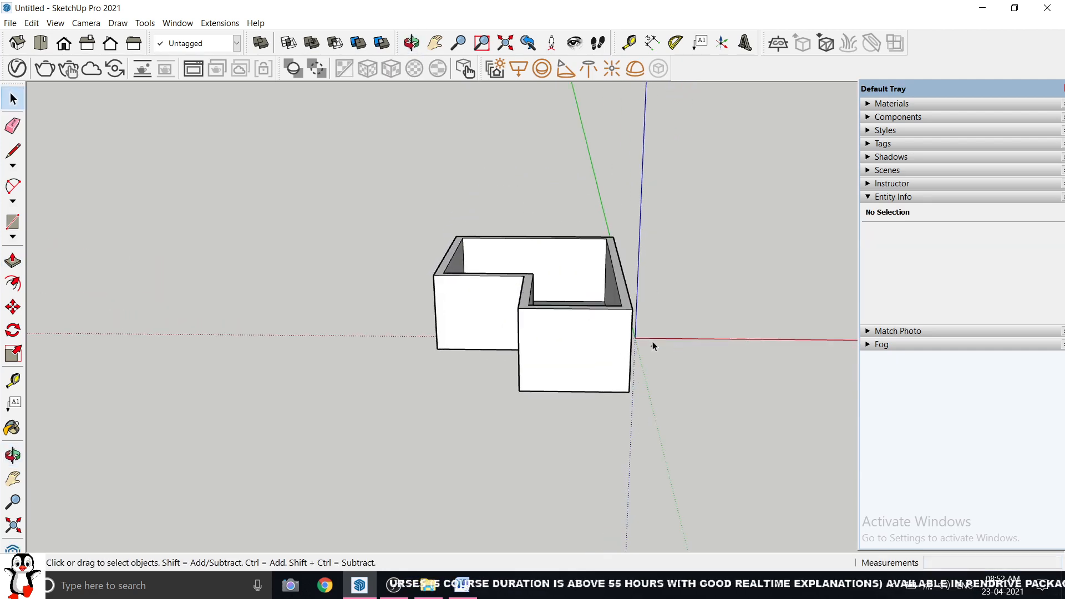
Step: In front view, place a horizontal guide 15.2 cm below the front wall's top edge and another about 39 cm below that guide
middle_drag(653, 341, 583, 300)
scroll(582, 300, up, 2)
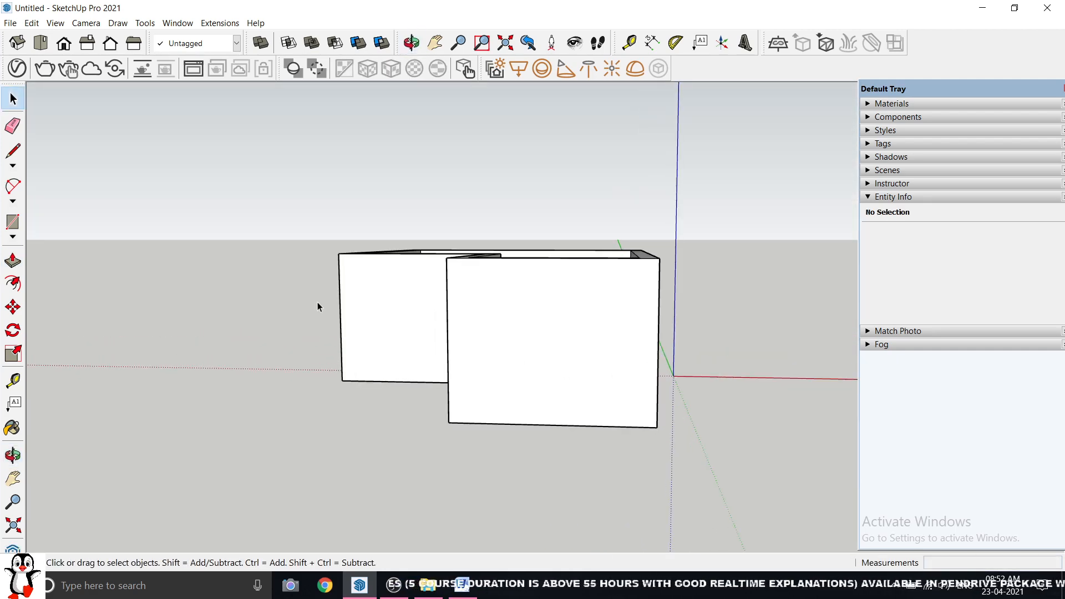
middle_drag(317, 302, 563, 300)
scroll(538, 377, up, 2)
scroll(548, 360, down, 3)
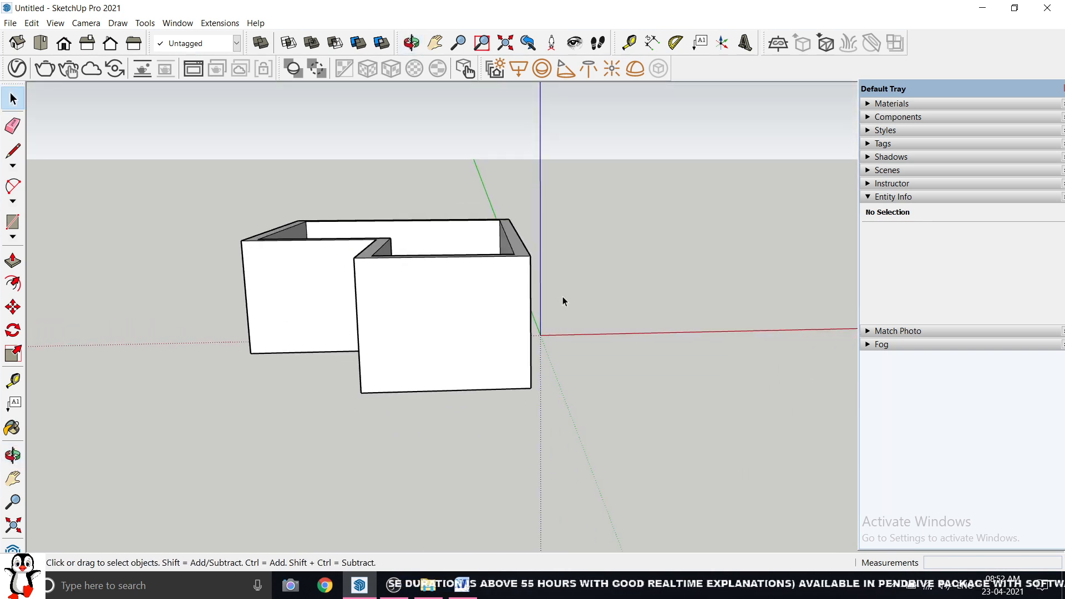
click(64, 43)
scroll(680, 269, up, 4)
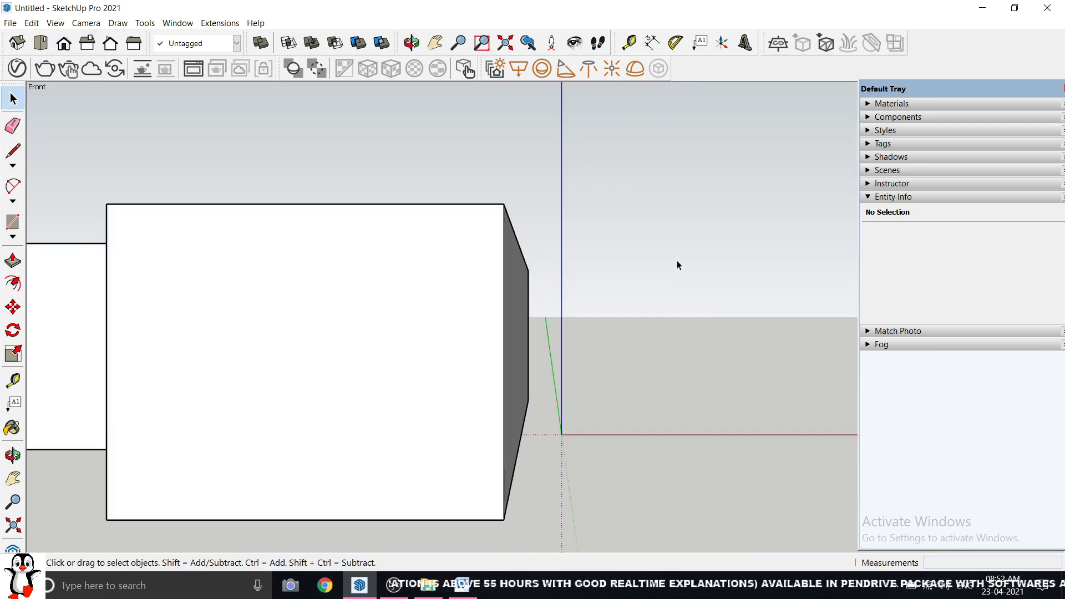
click(13, 381)
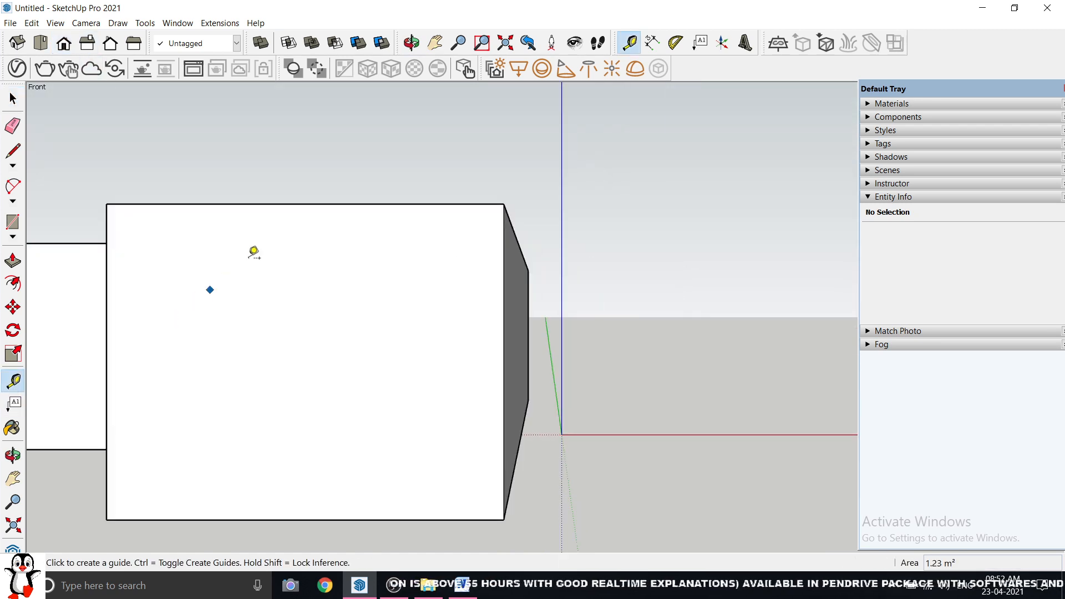
click(307, 201)
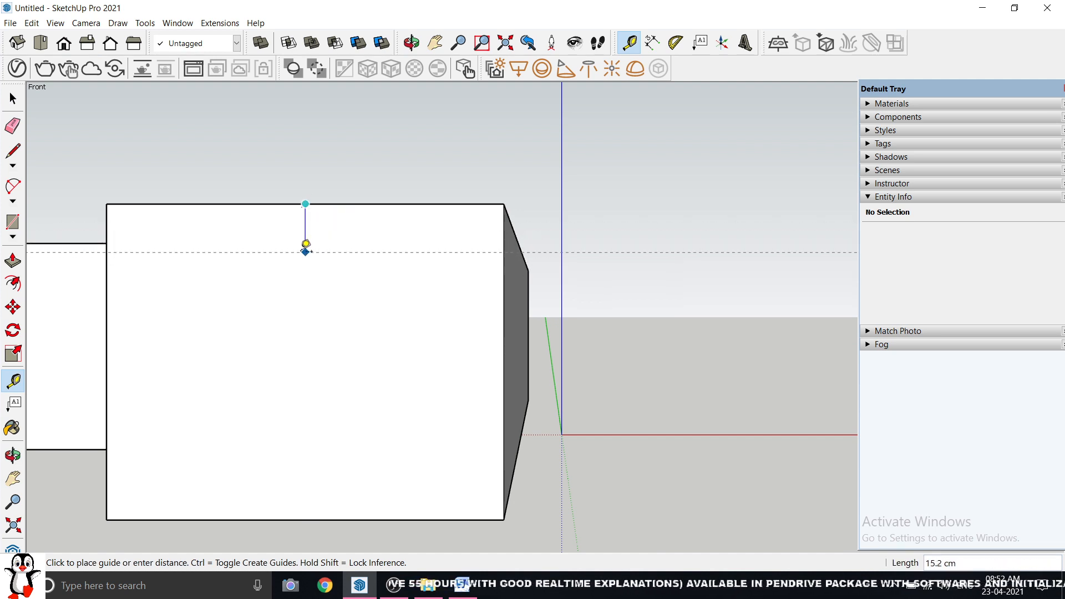
click(306, 252)
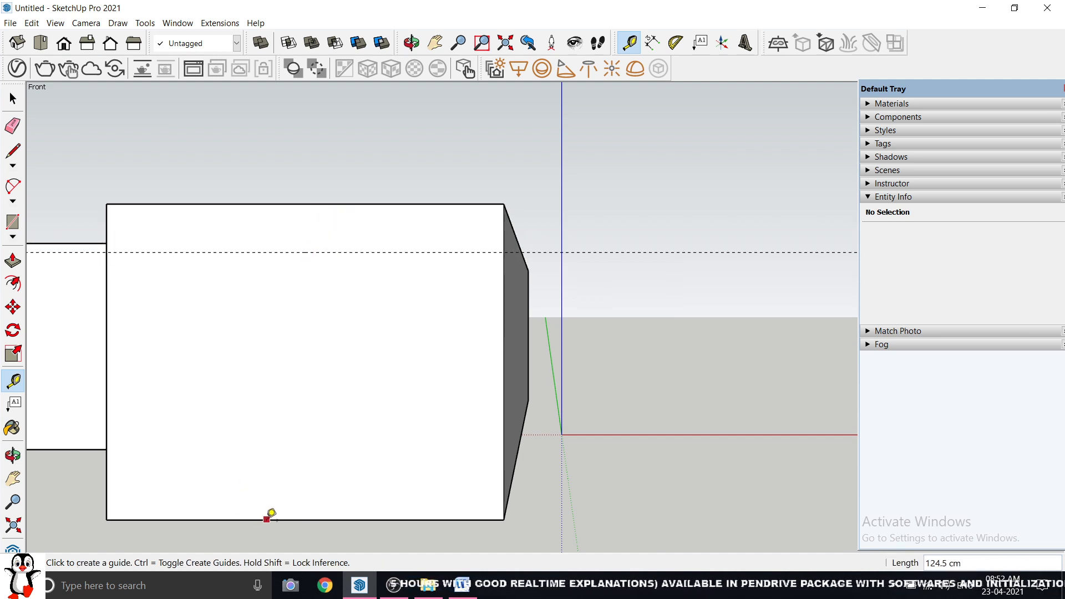
click(267, 519)
click(286, 377)
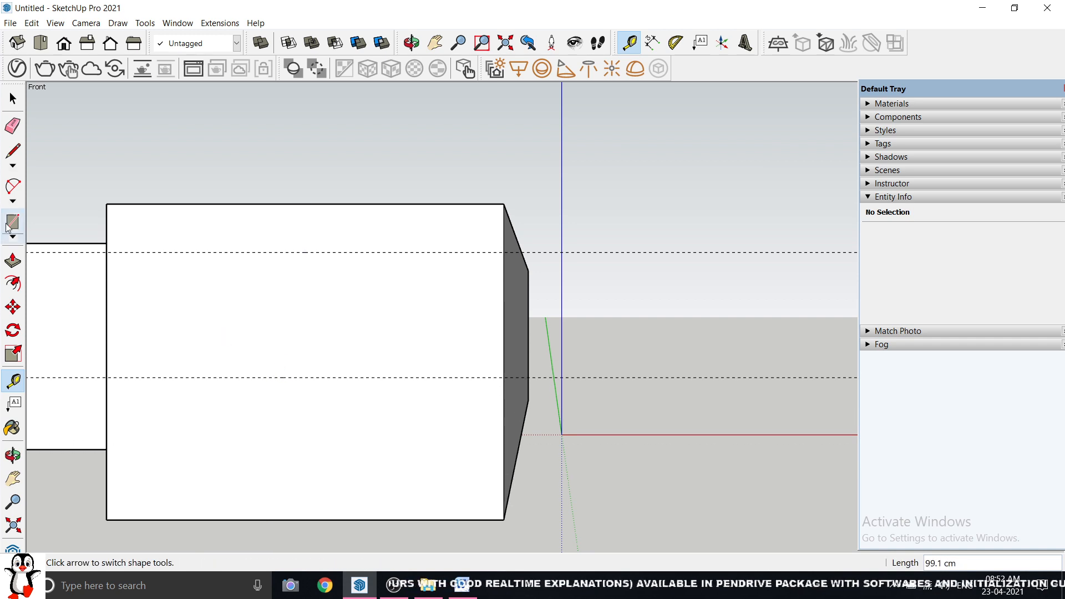
Step: Place vertical guides on the front wall, 31.8 cm in from its left edge and 35.1 cm in from its right edge
click(107, 304)
click(209, 305)
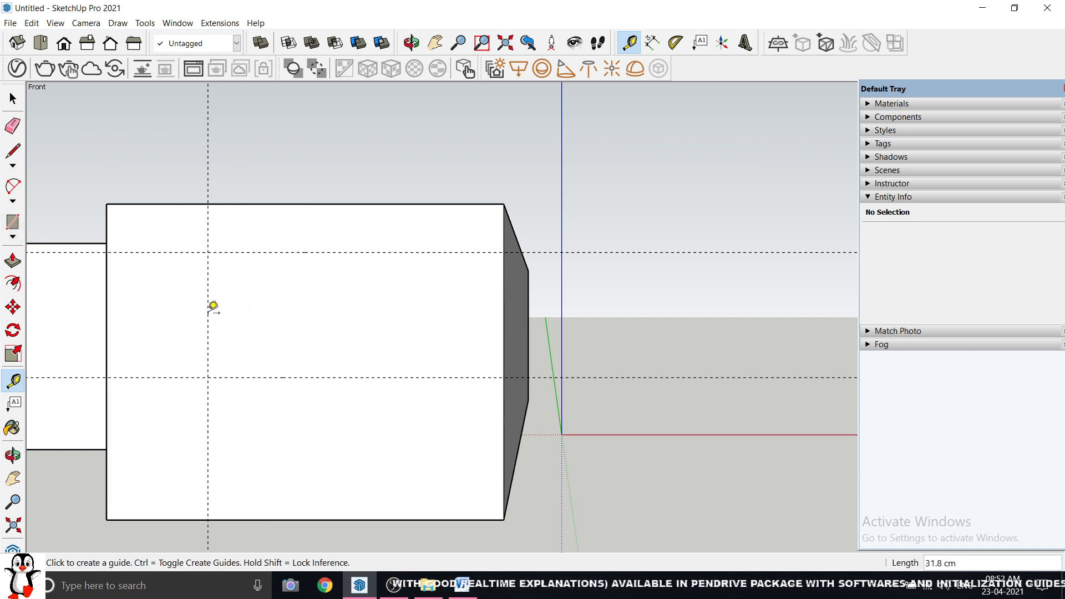
click(503, 320)
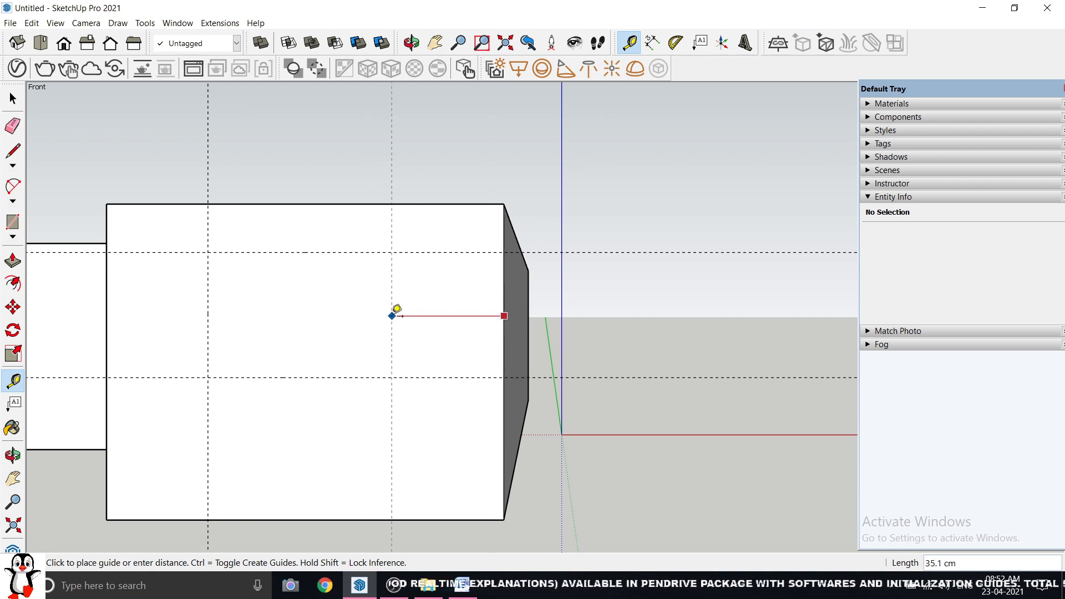
key(Escape)
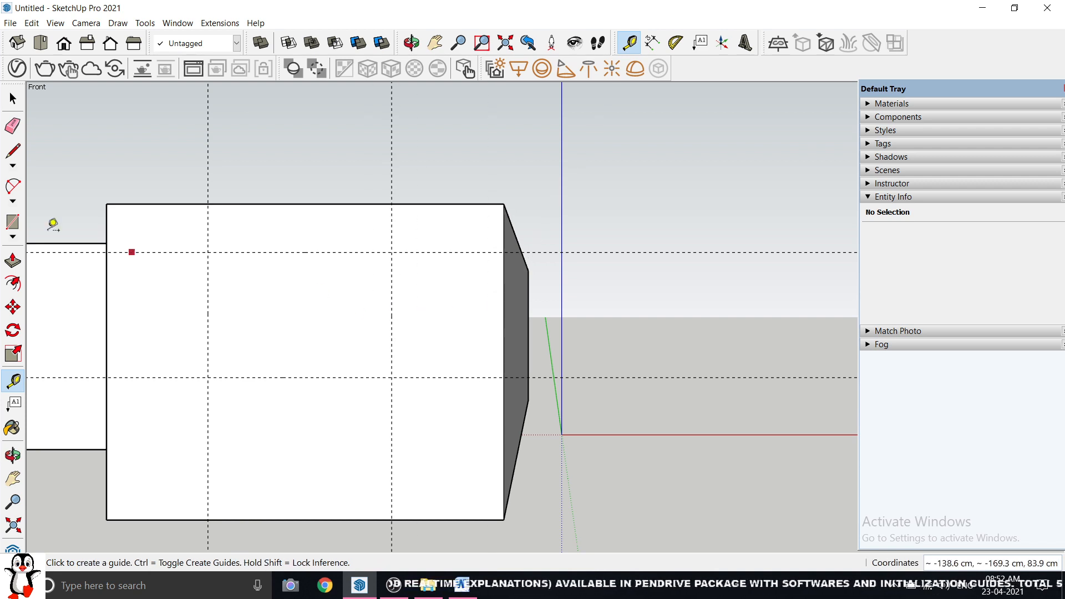
Step: Draw a 57.6 × 39.2 cm rectangle on the front wall between the guide intersections
click(12, 224)
click(391, 378)
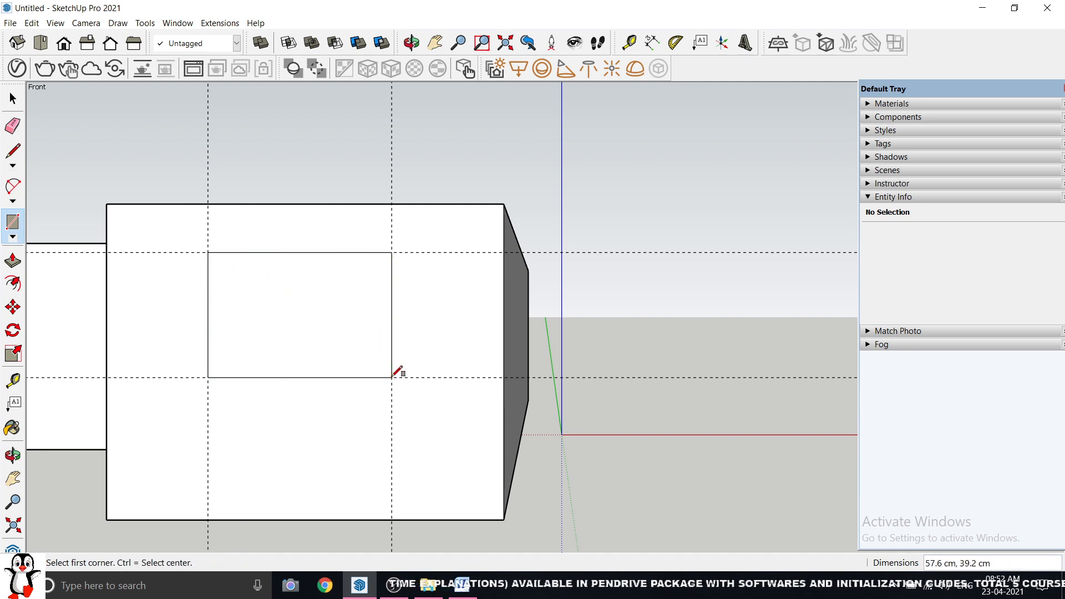
click(13, 99)
Step: Push the rectangle about 11 cm through the wall to cut a window opening, and inspect the opening
click(12, 260)
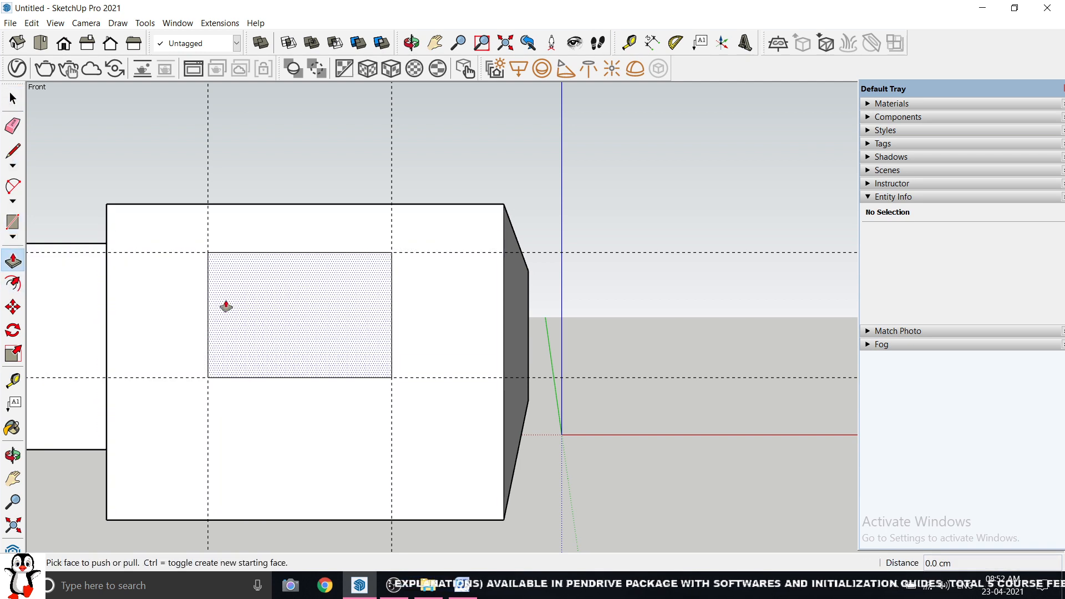
drag(230, 307, 350, 311)
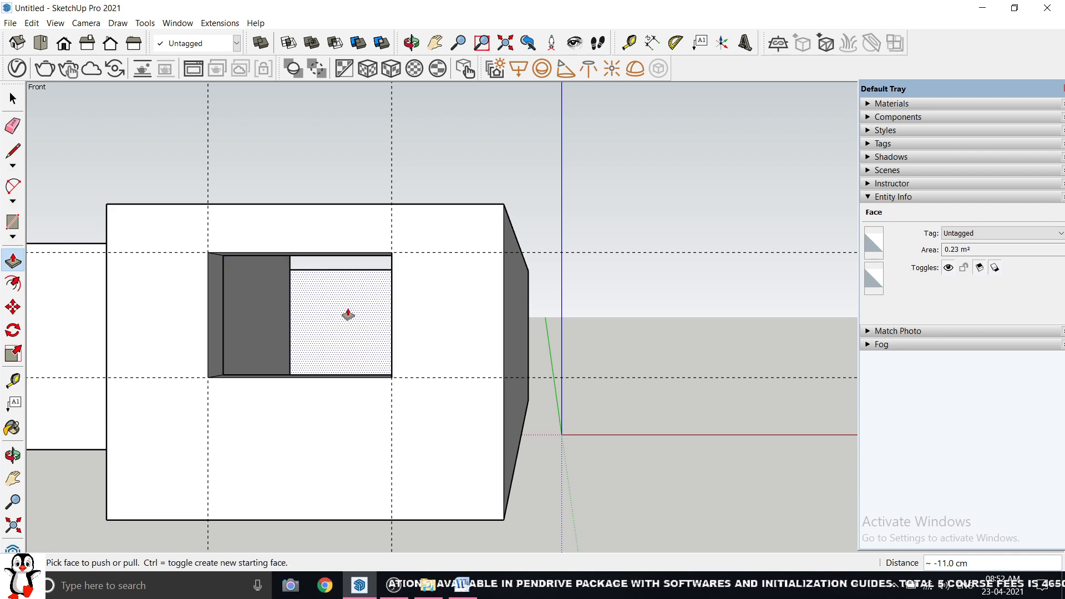
middle_drag(350, 311, 431, 348)
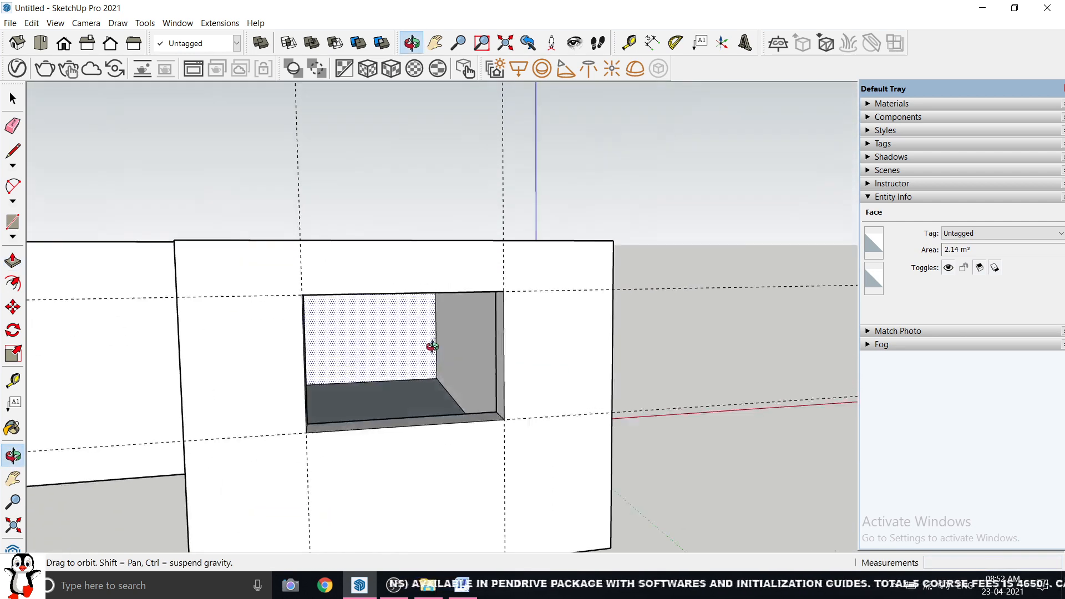
key(p)
scroll(435, 351, up, 5)
middle_drag(344, 332, 107, 226)
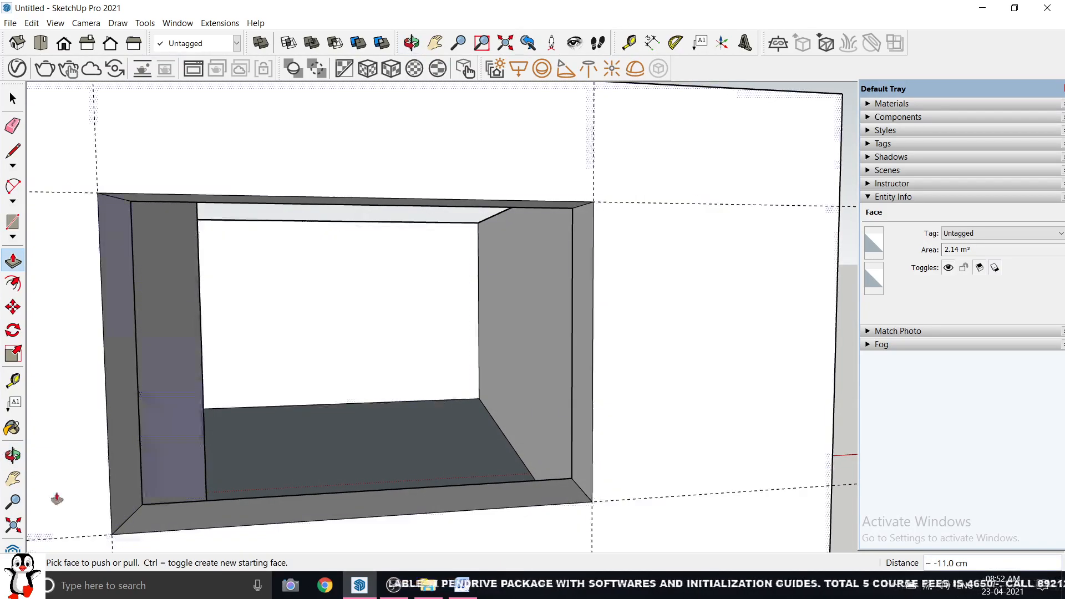
scroll(448, 437, down, 6)
scroll(557, 380, down, 4)
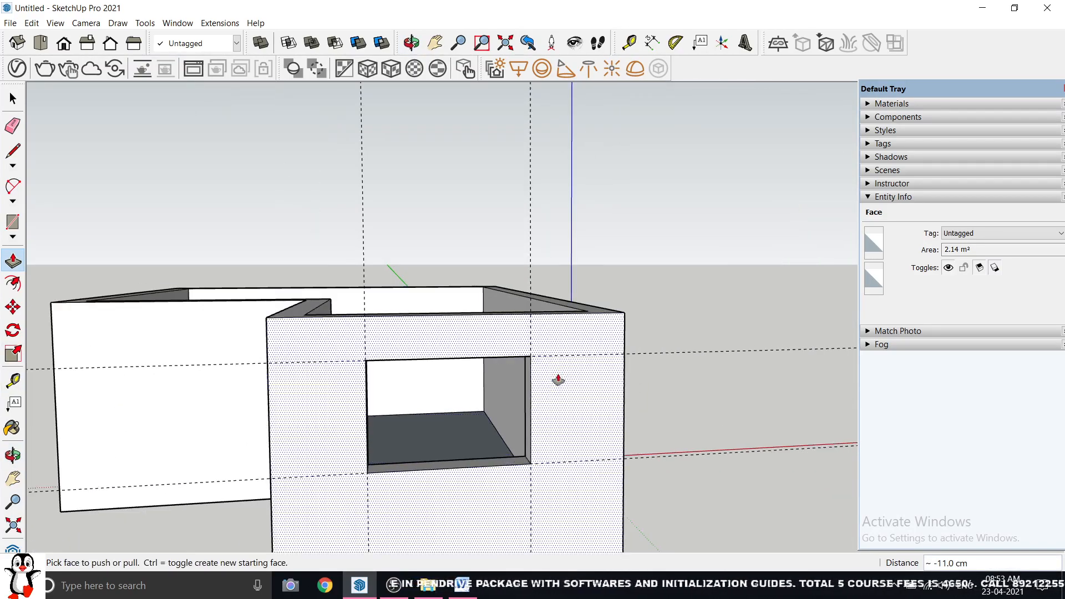
Step: Delete all guides from the model
click(32, 22)
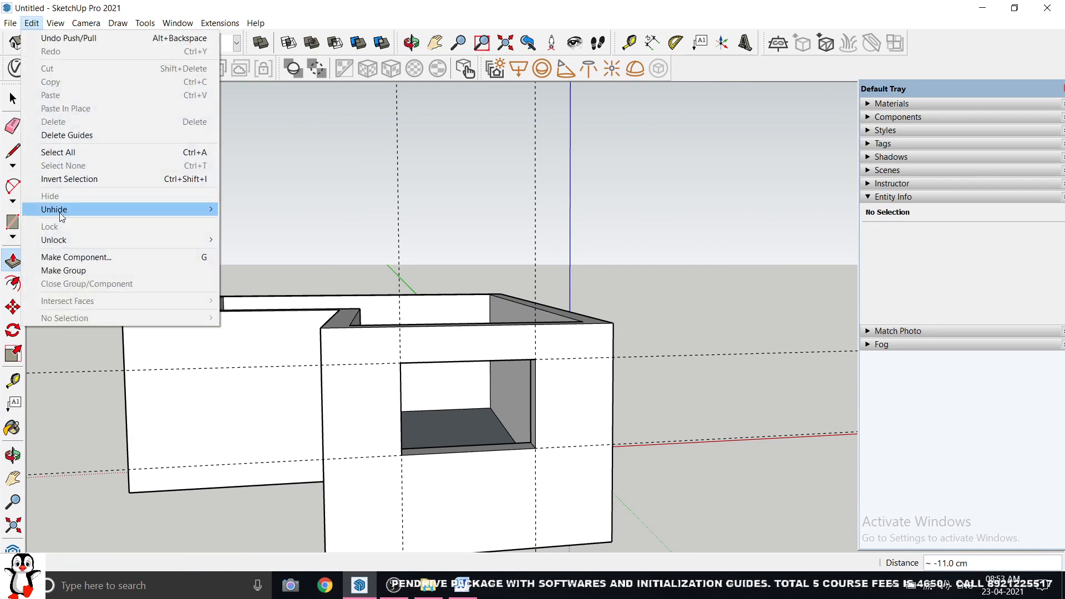
click(65, 136)
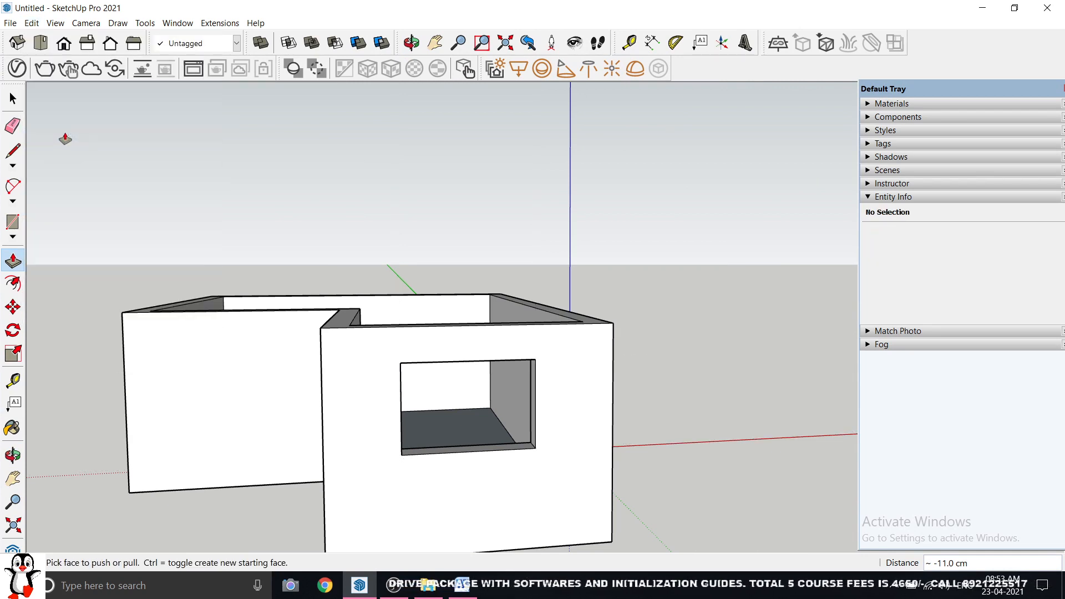
click(31, 23)
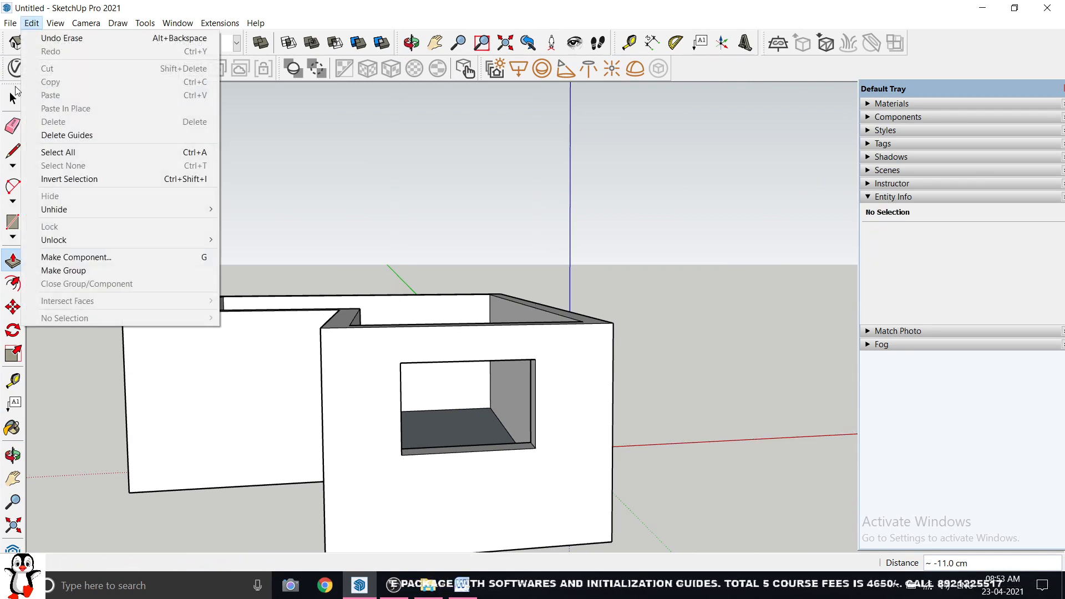
Step: Select the entire wall model and delete it
click(12, 99)
scroll(477, 236, down, 3)
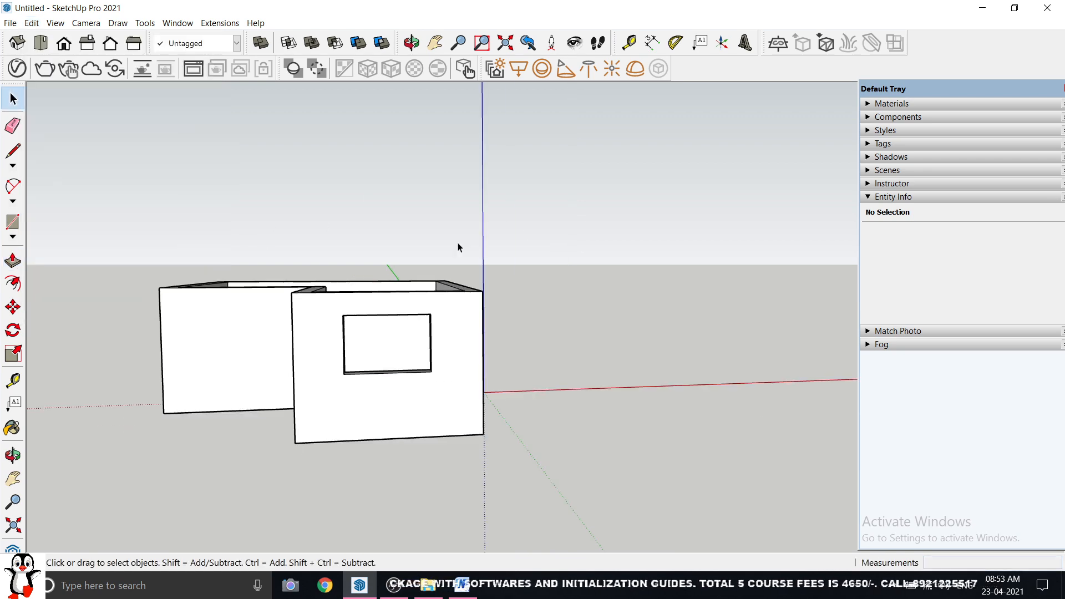
middle_drag(459, 245, 419, 297)
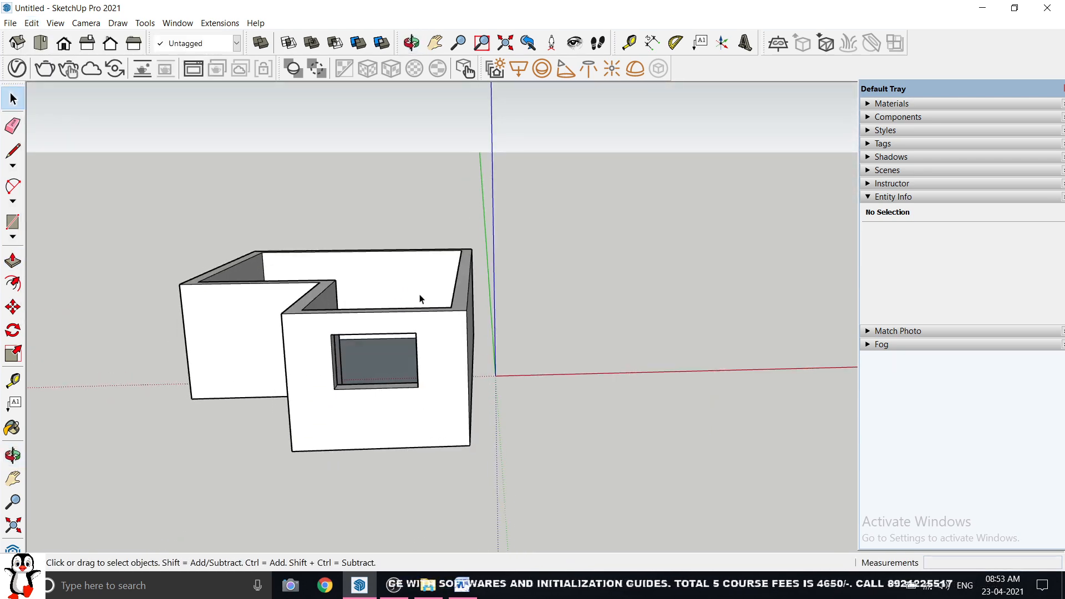
scroll(304, 252, down, 2)
drag(146, 193, 526, 461)
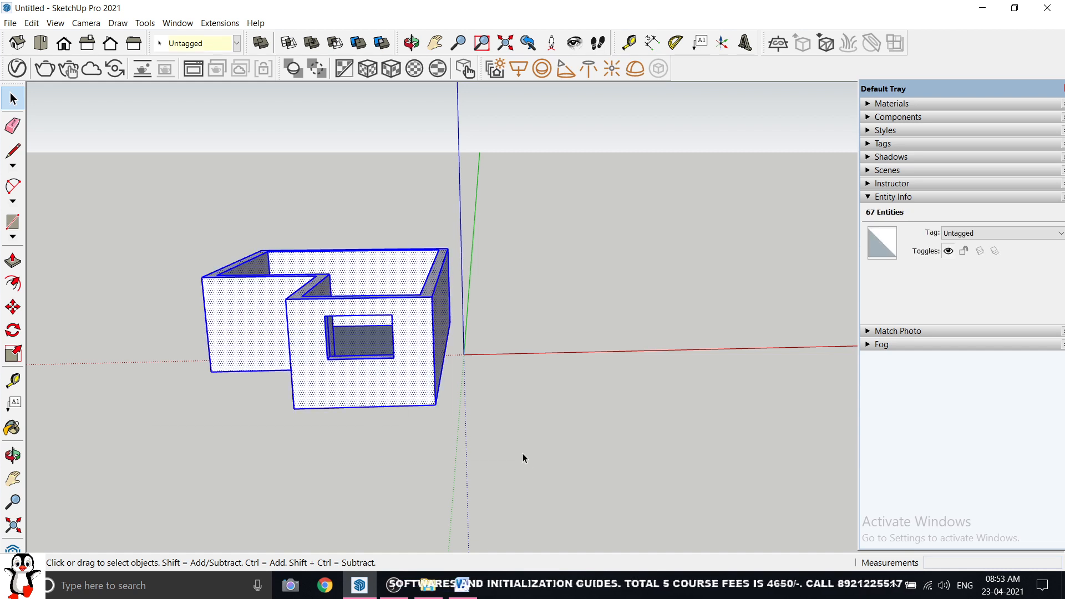
key(Delete)
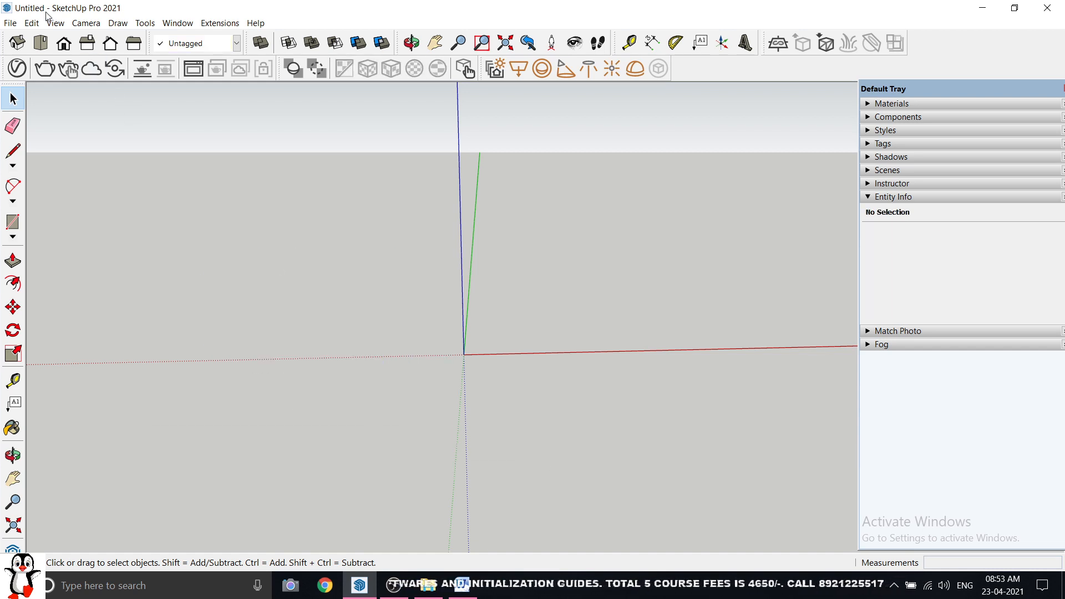
Step: In the top view, place a screen text label reading SKETCHUP PRO 2021 in the empty area beside the green axis
click(42, 45)
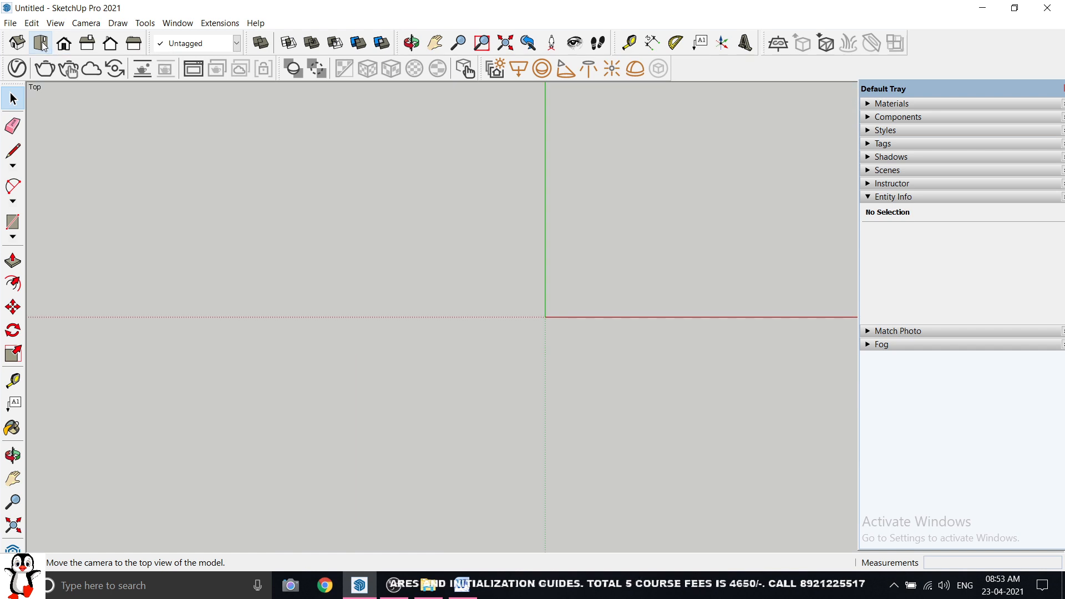
click(13, 403)
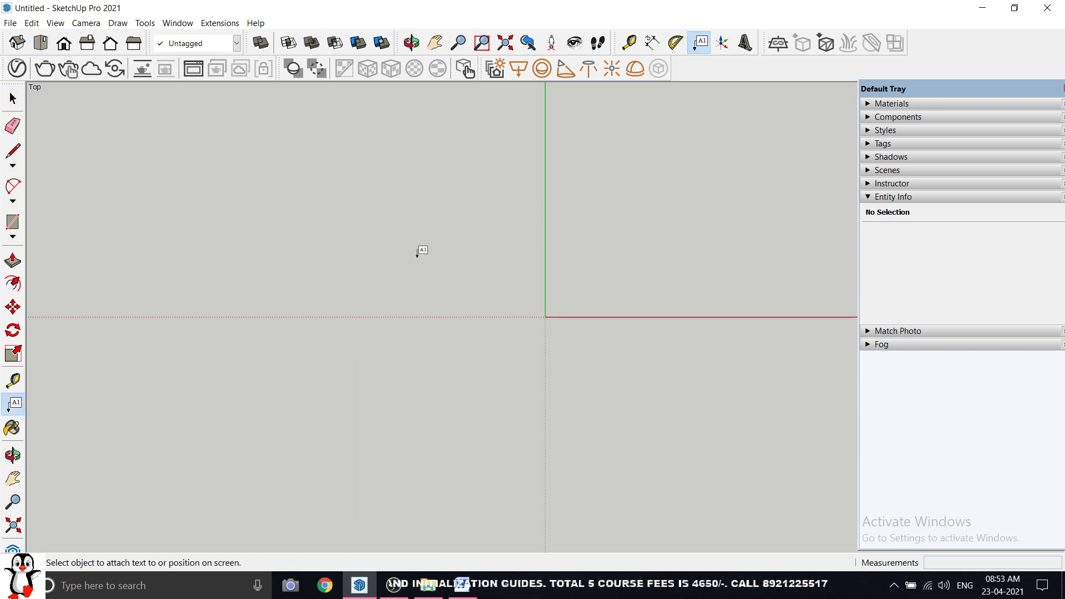
click(414, 256)
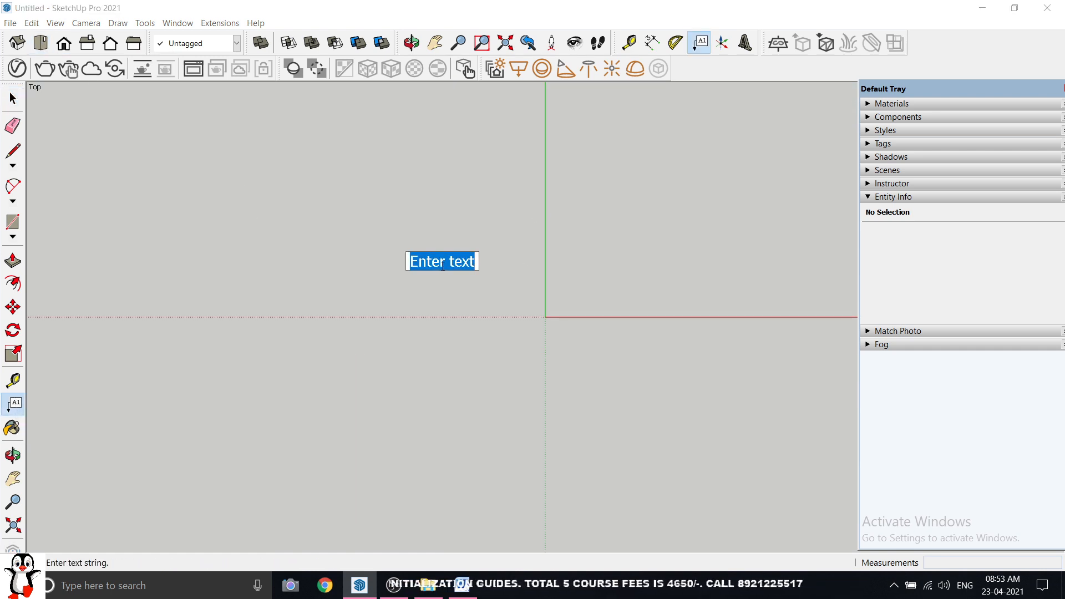
text(SKET)
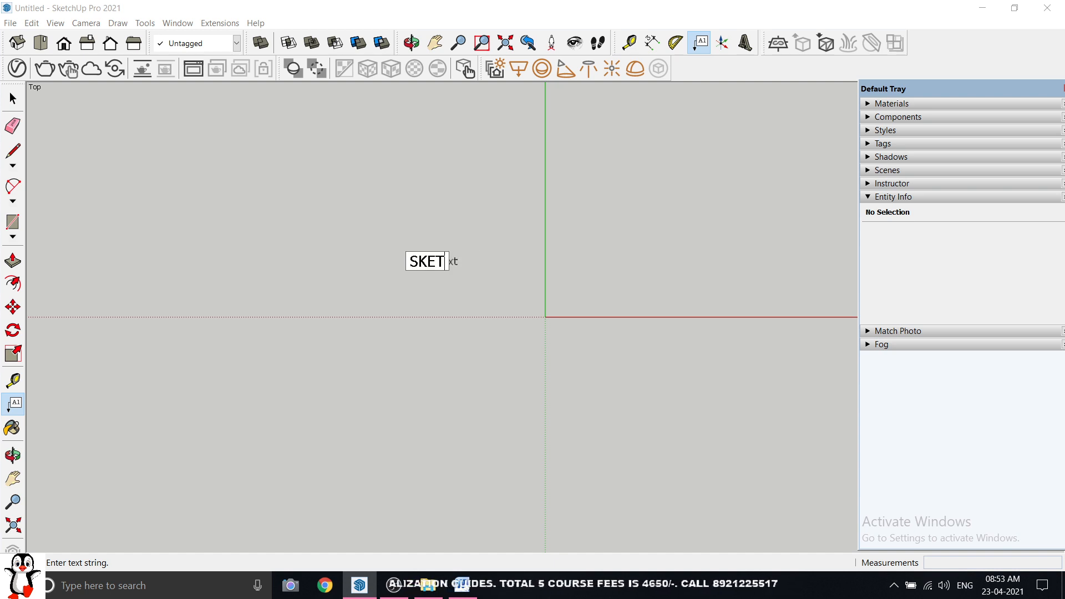
text(CHUP)
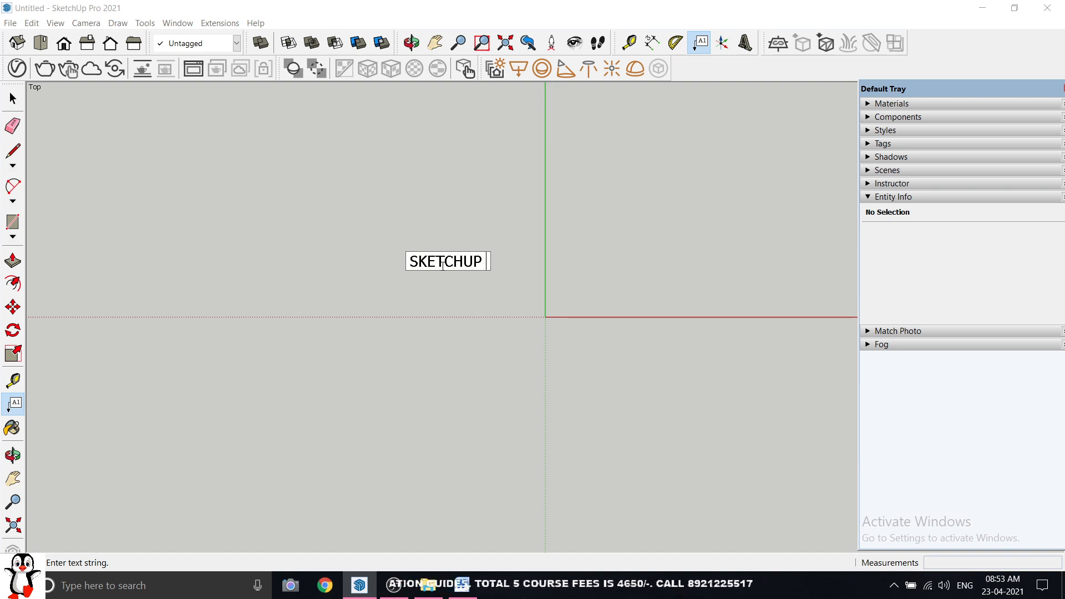
text( P)
key(BackSpace)
key(BackSpace)
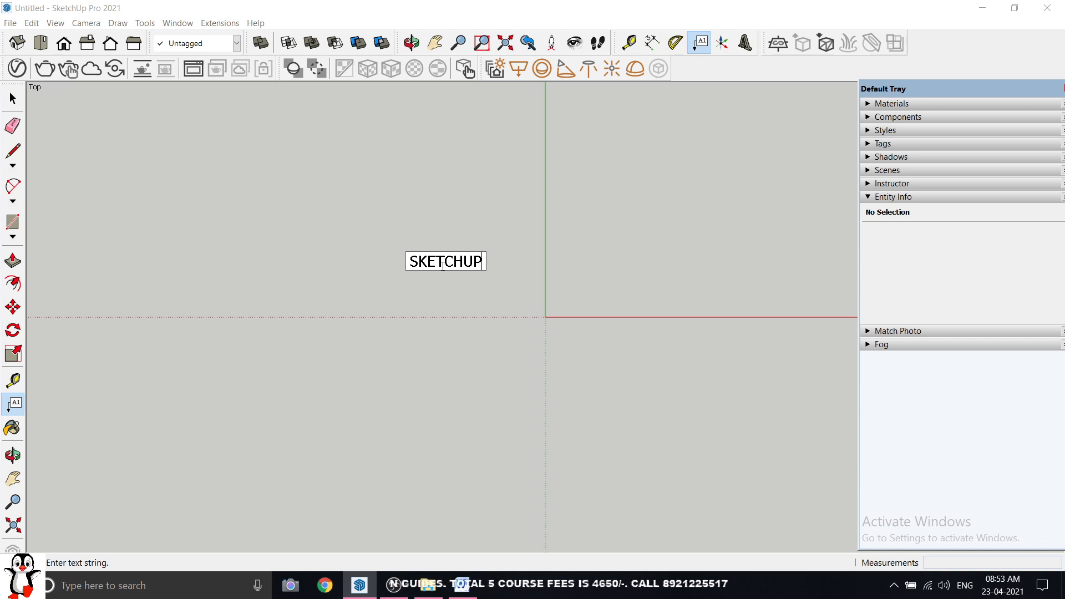
text(PRO )
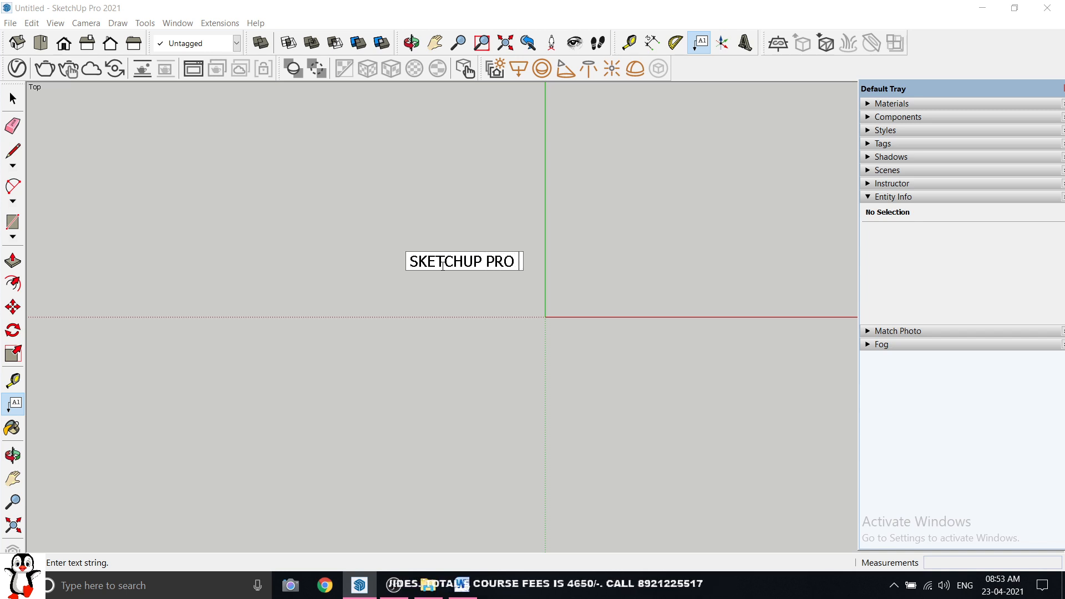
text(2021)
key(Return)
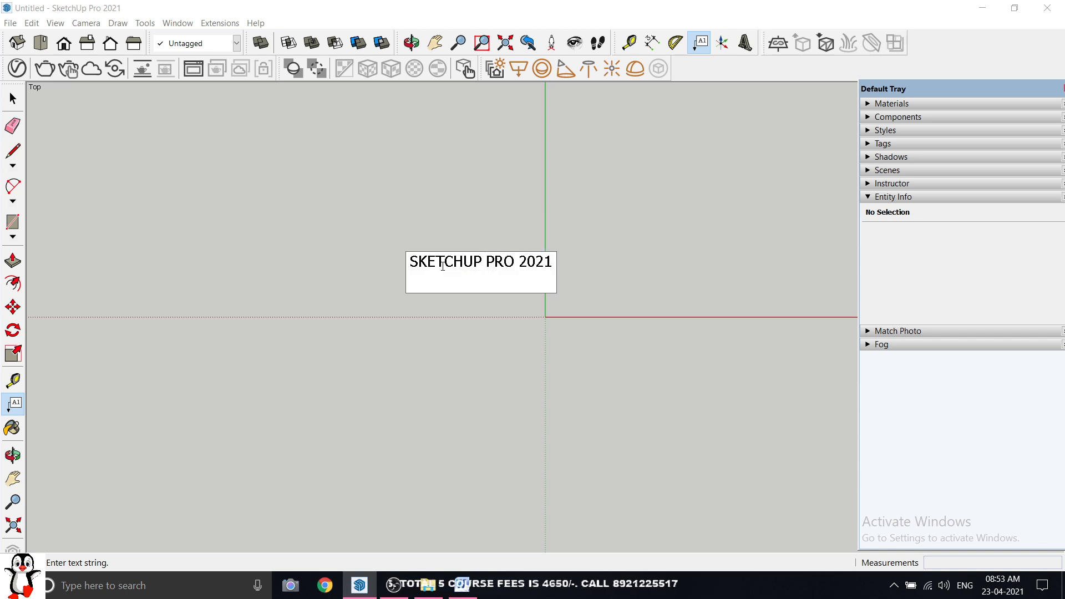
key(BackSpace)
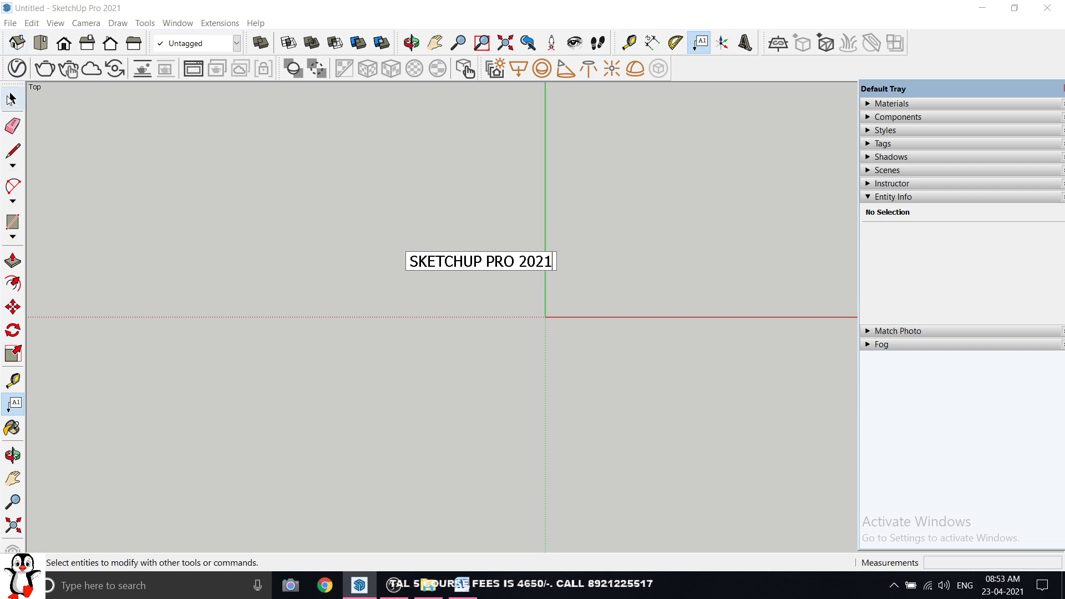
click(13, 99)
Step: Move the SKETCHUP PRO 2021 label across the green axis, into the area above the solid red axis
scroll(152, 248, down, 1)
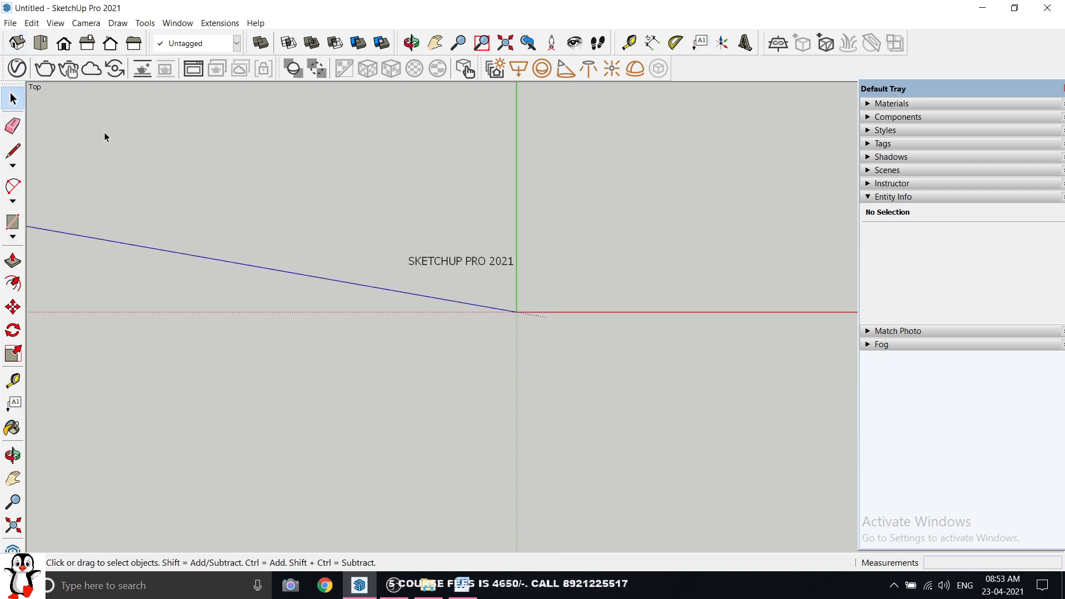
scroll(587, 287, down, 1)
scroll(581, 302, up, 1)
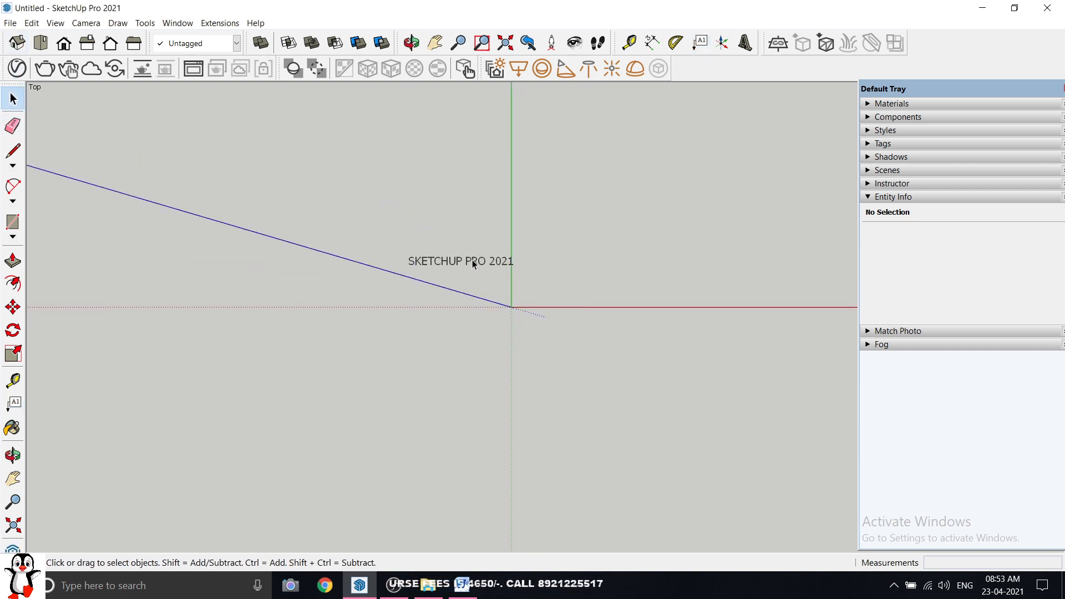
click(471, 263)
click(496, 266)
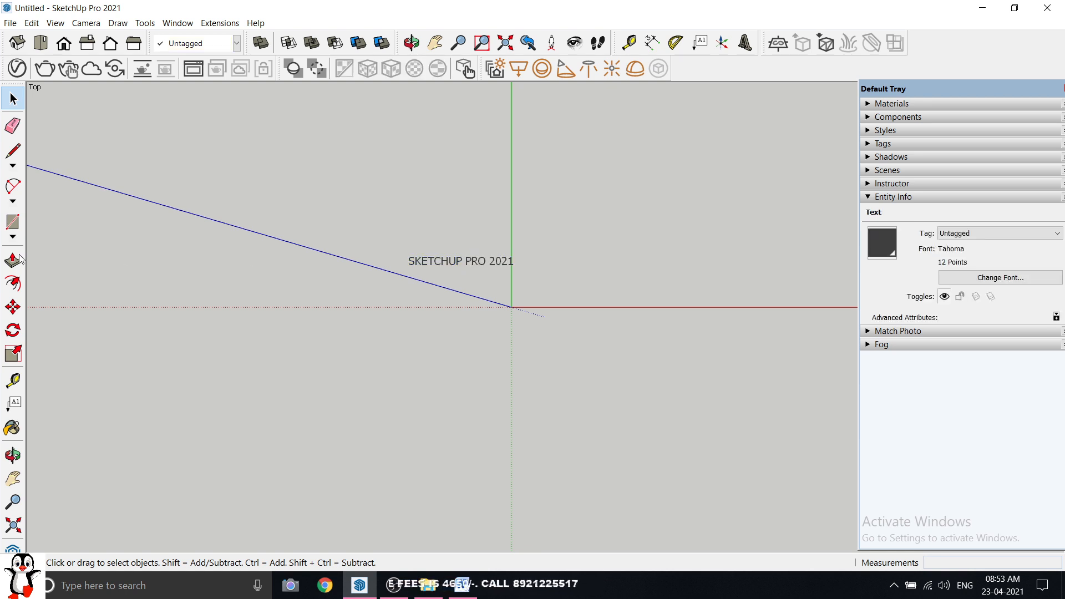
key(m)
click(508, 253)
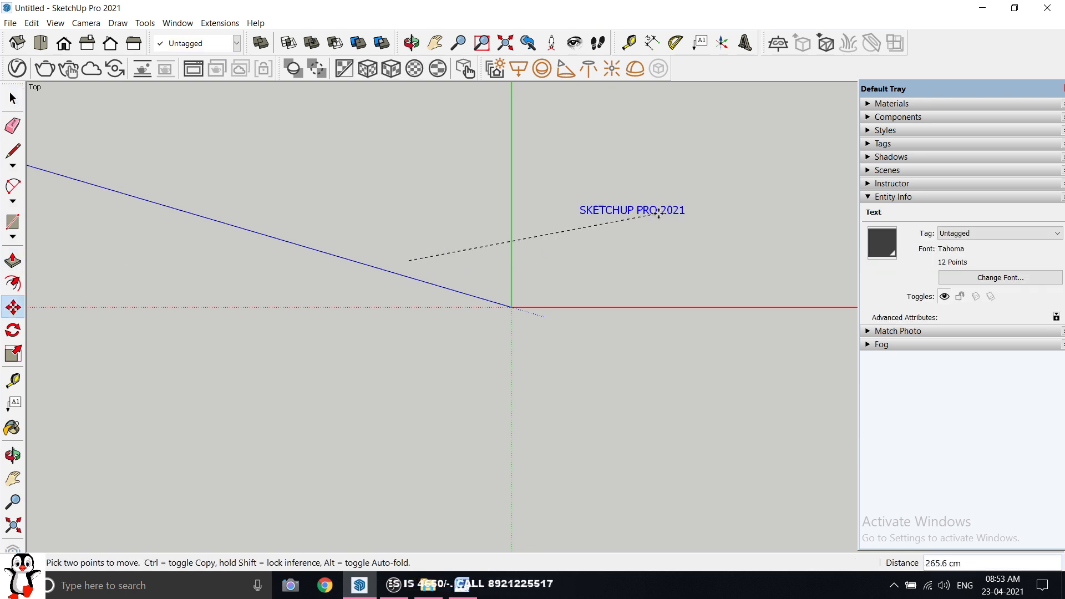
click(644, 219)
Step: In the isometric view, move the text label about 983.5 cm to the dotted end of the green axis and shift it 70.4 cm more
scroll(316, 261, down, 1)
middle_drag(723, 274, 628, 135)
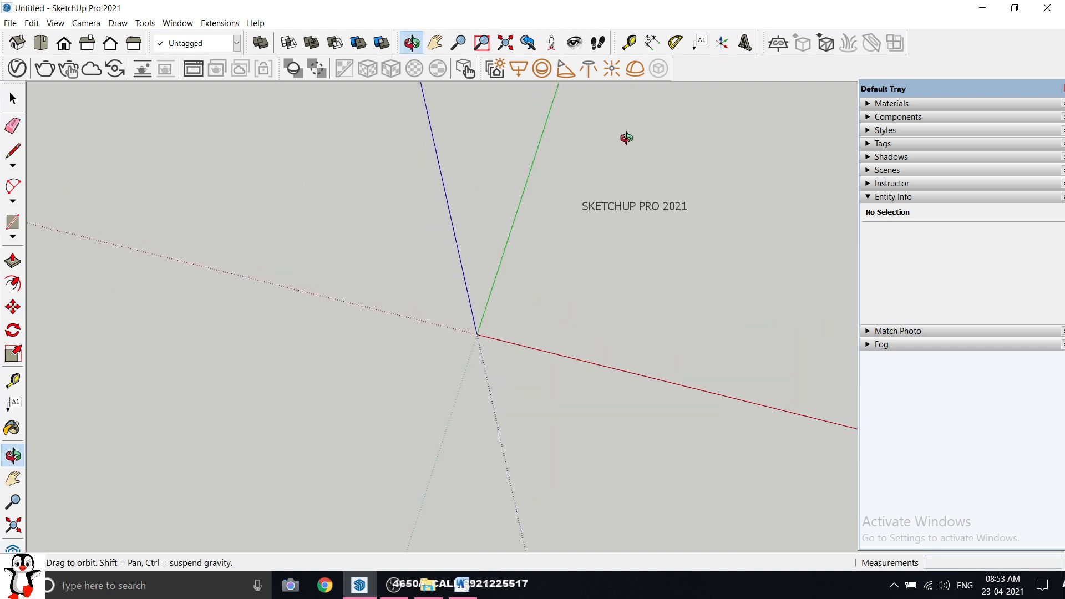
click(17, 43)
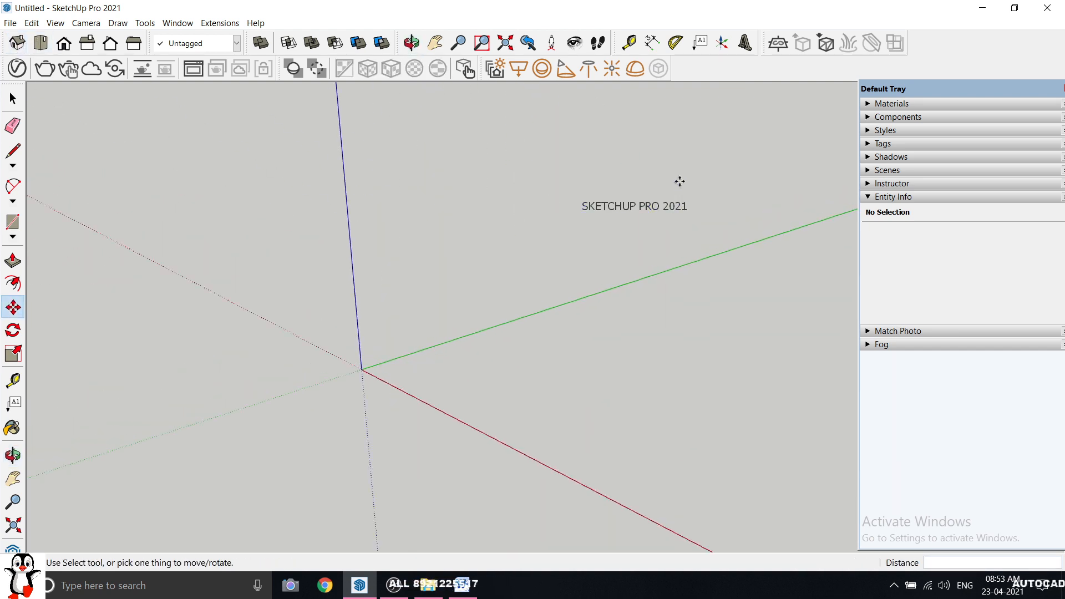
click(12, 104)
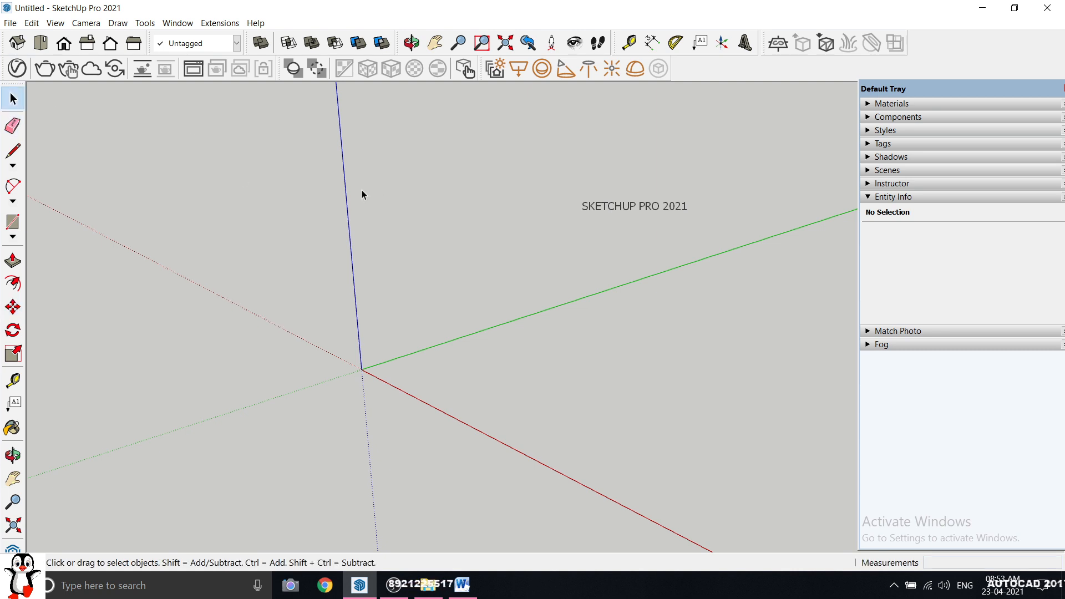
click(634, 206)
click(13, 307)
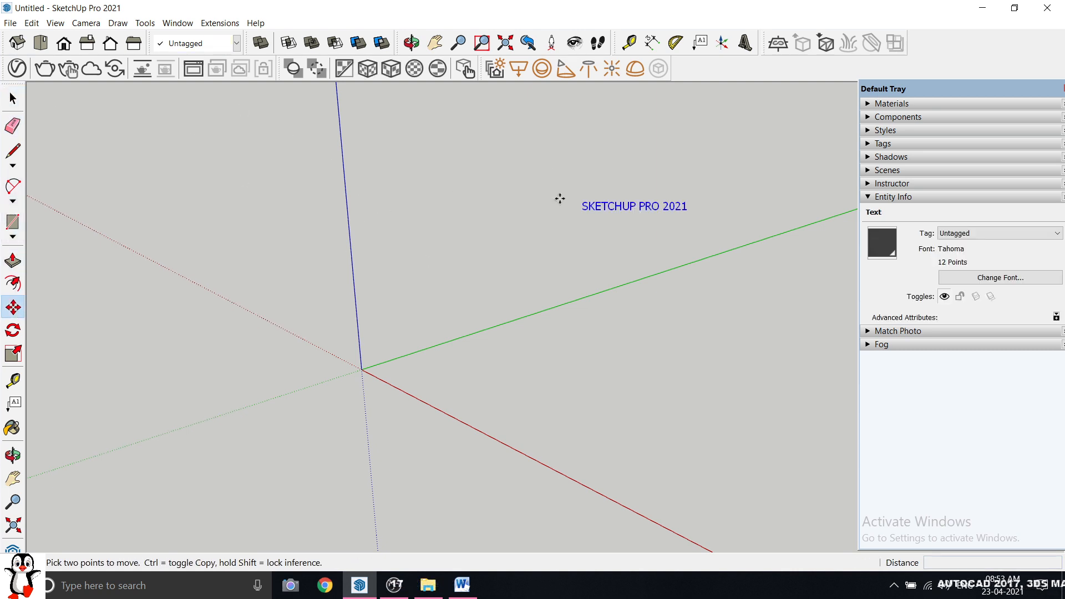
click(617, 207)
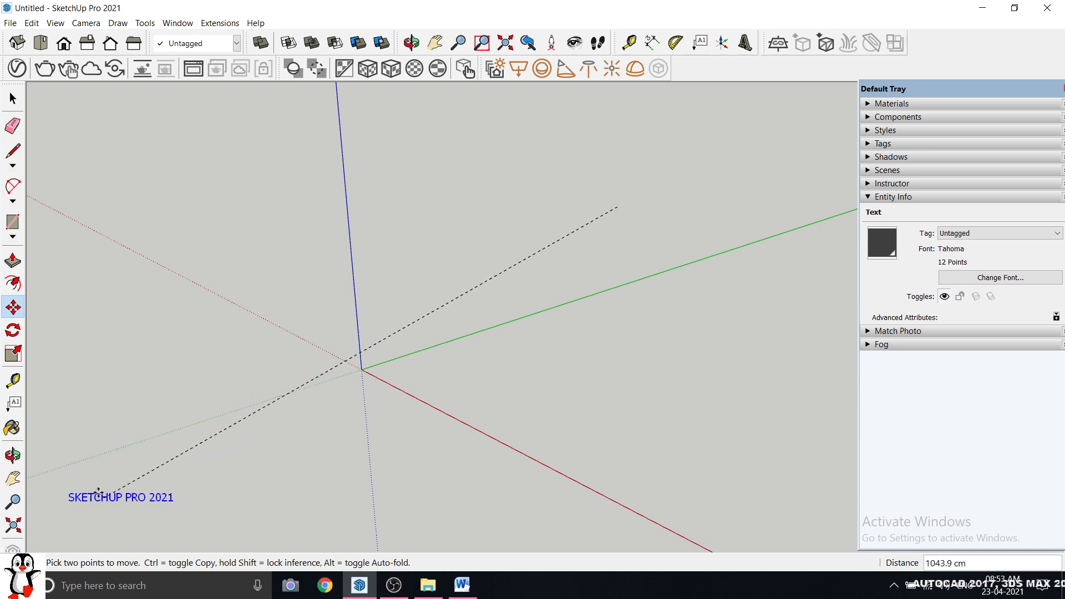
click(96, 426)
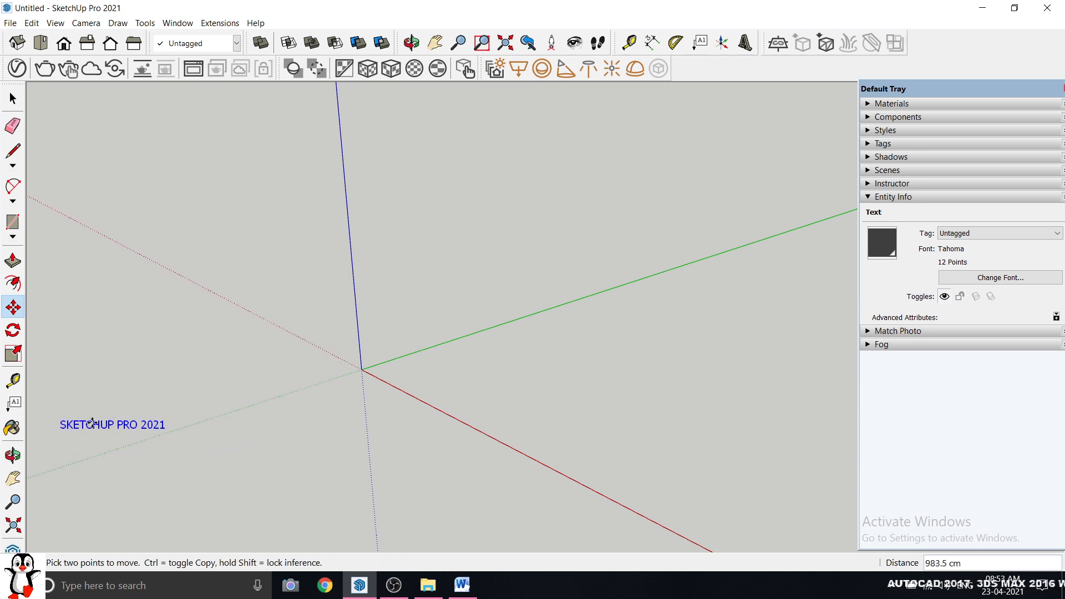
click(76, 483)
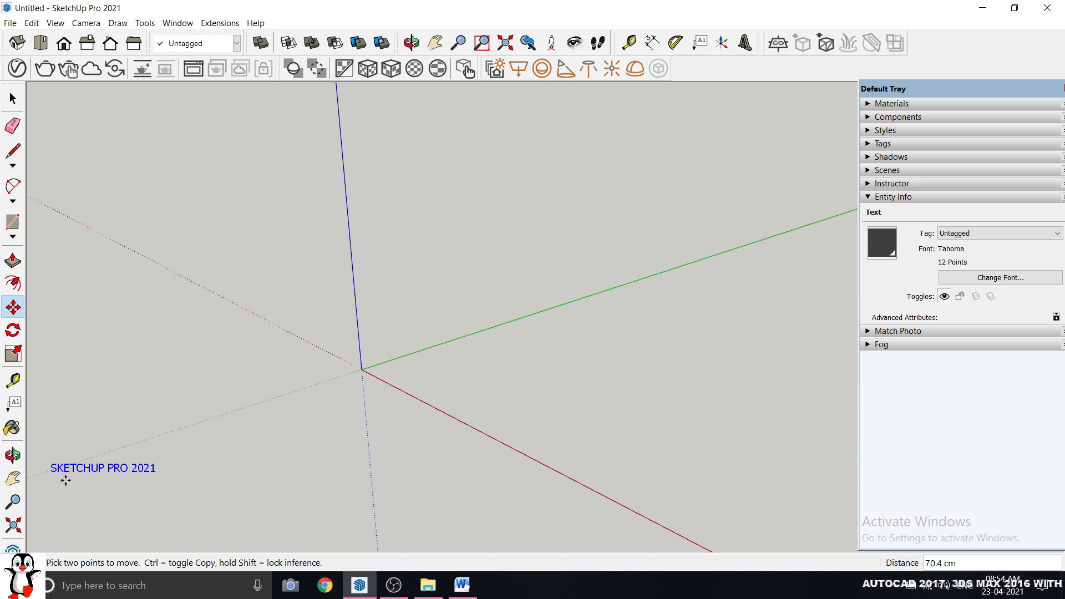
click(75, 468)
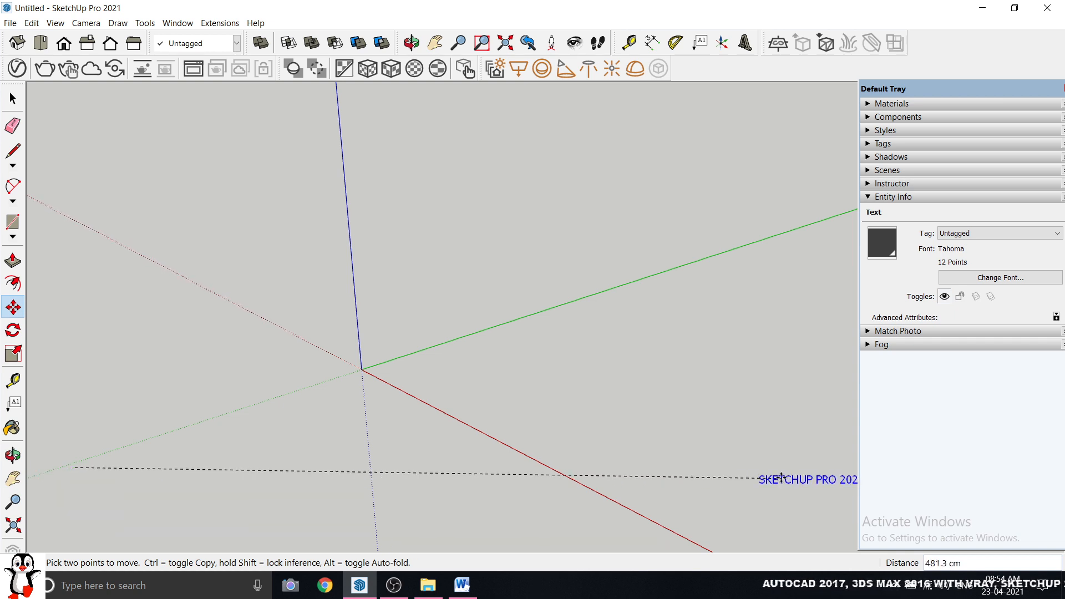
key(Escape)
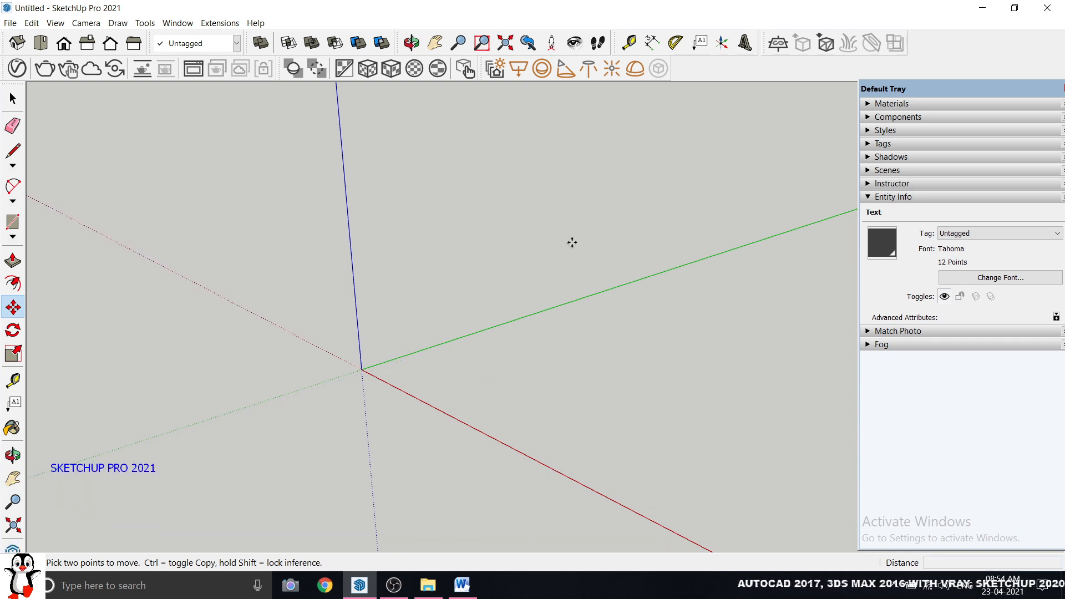
key(space)
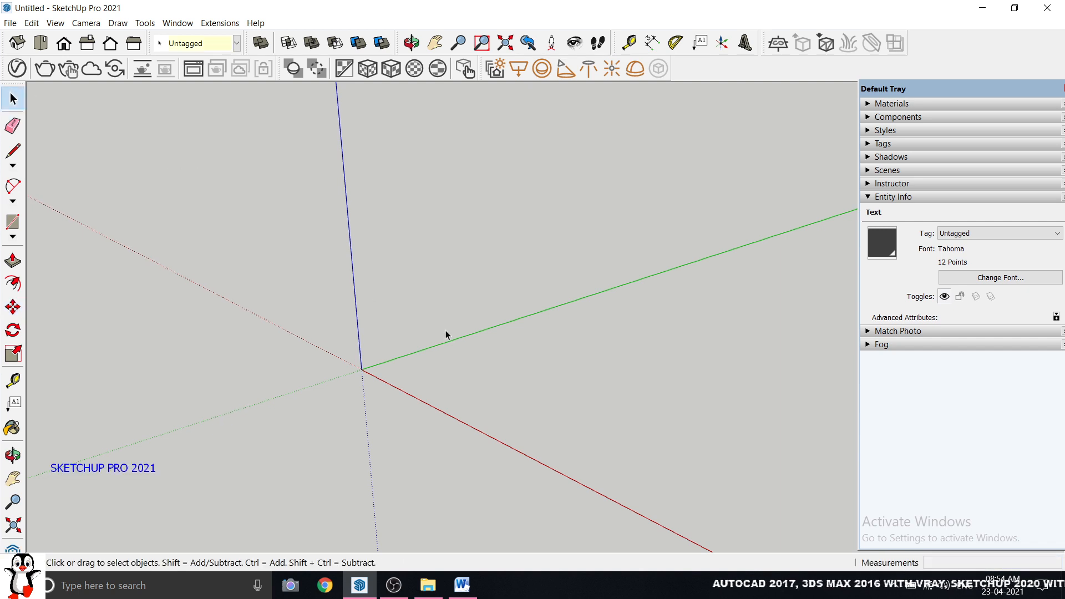
Step: Replace the wording of the SKETCHUP PRO 2021 label with a person's name and deselect it
middle_drag(445, 330, 538, 333)
double_click(92, 467)
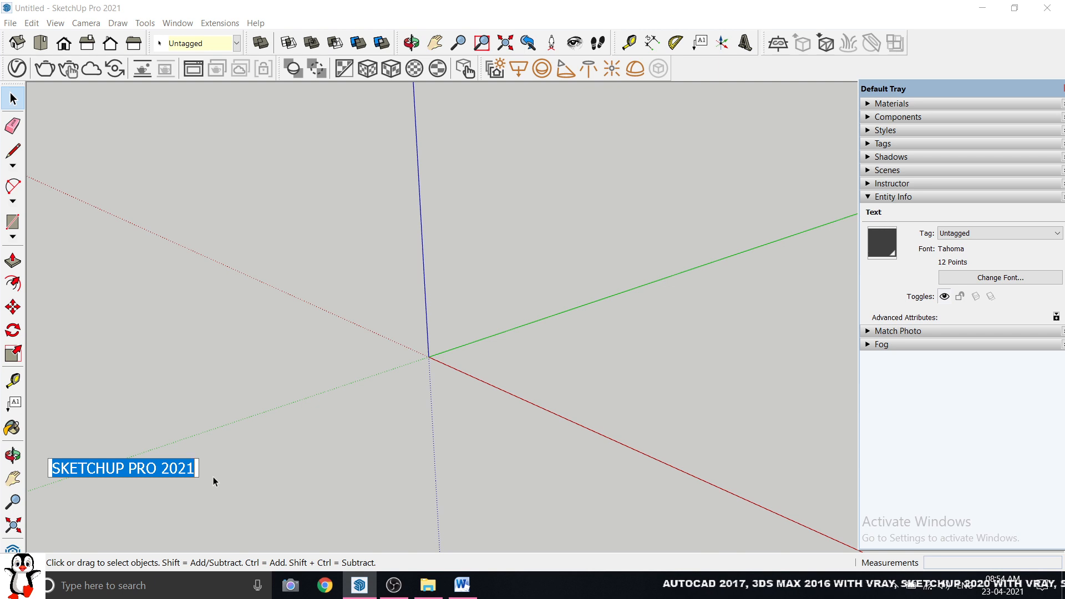
key(BackSpace)
text(PRASA)
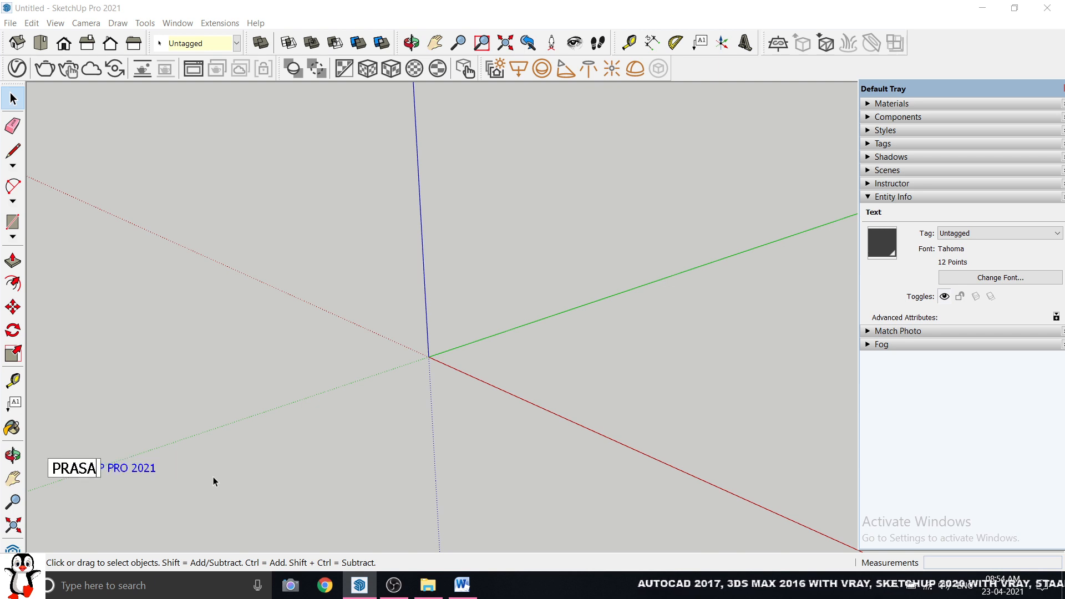
text(NDH)
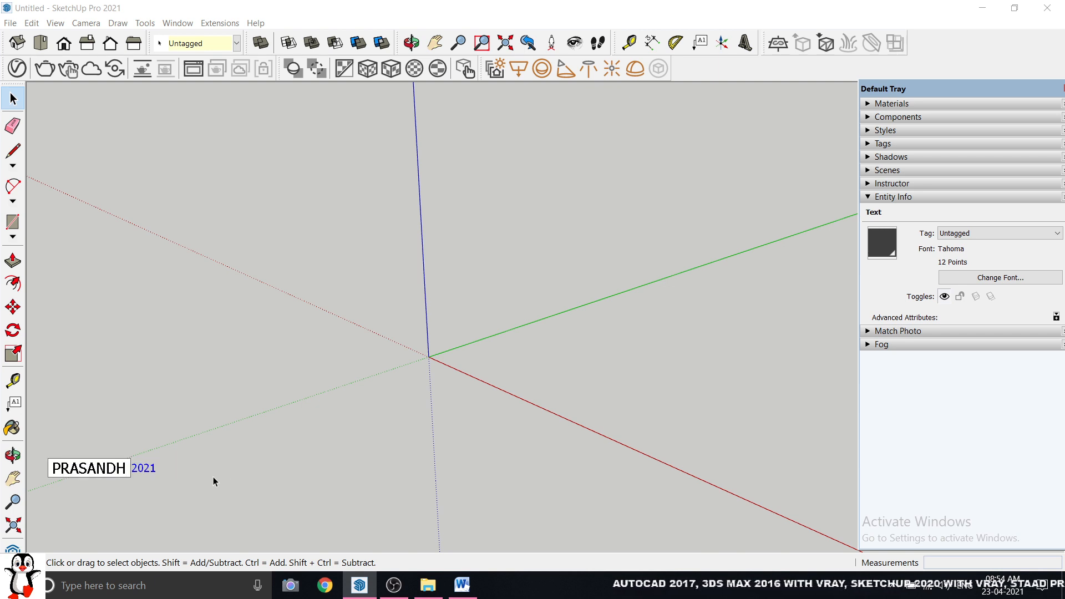
click(20, 104)
scroll(236, 257, down, 1)
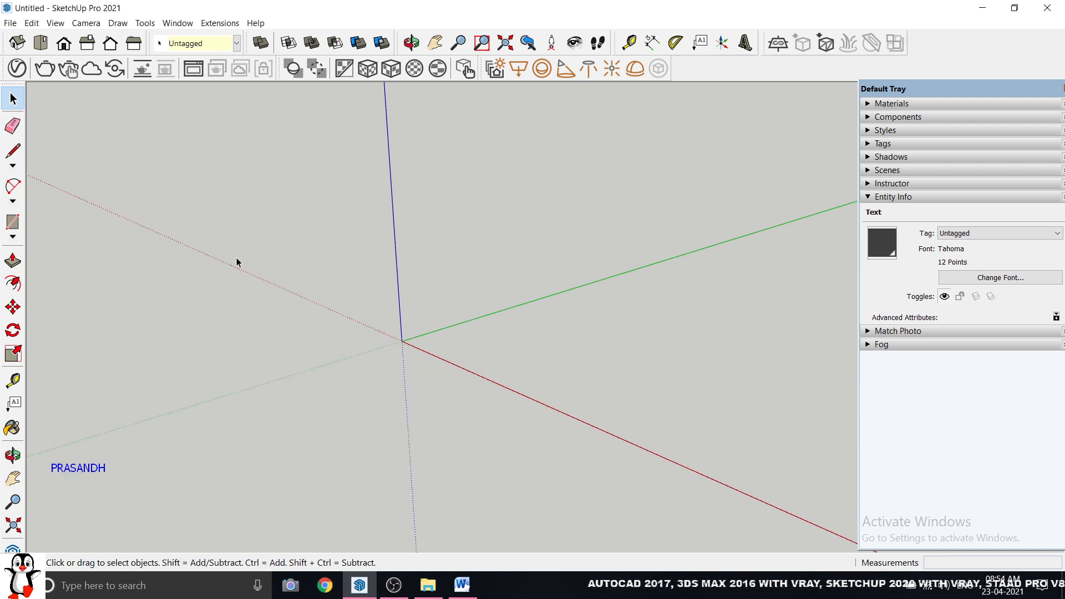
click(198, 149)
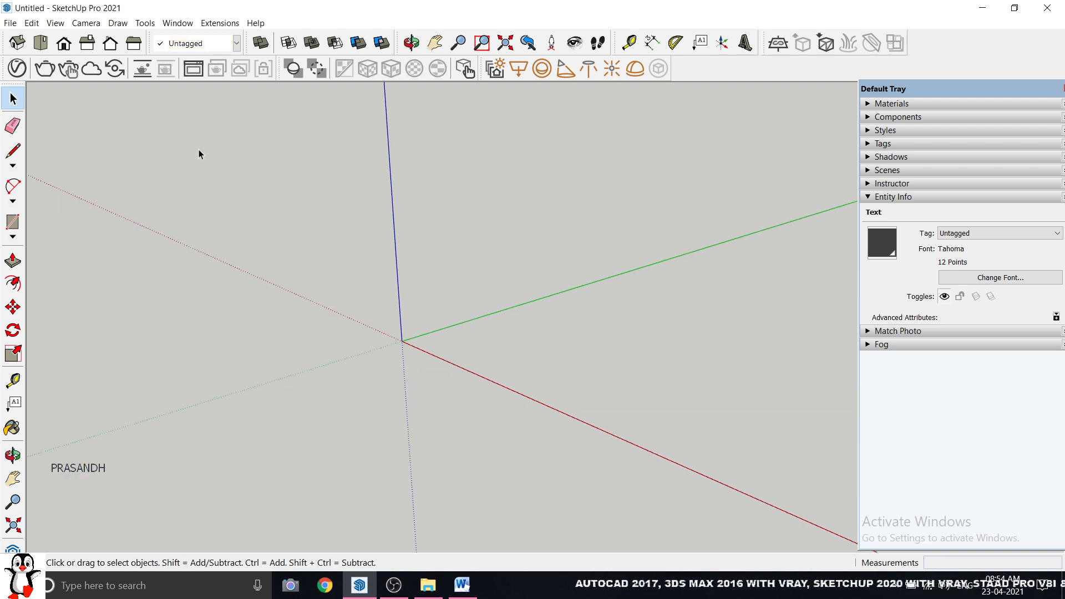
Step: Change the font style of the name label near the dotted green axis to Bold
click(87, 469)
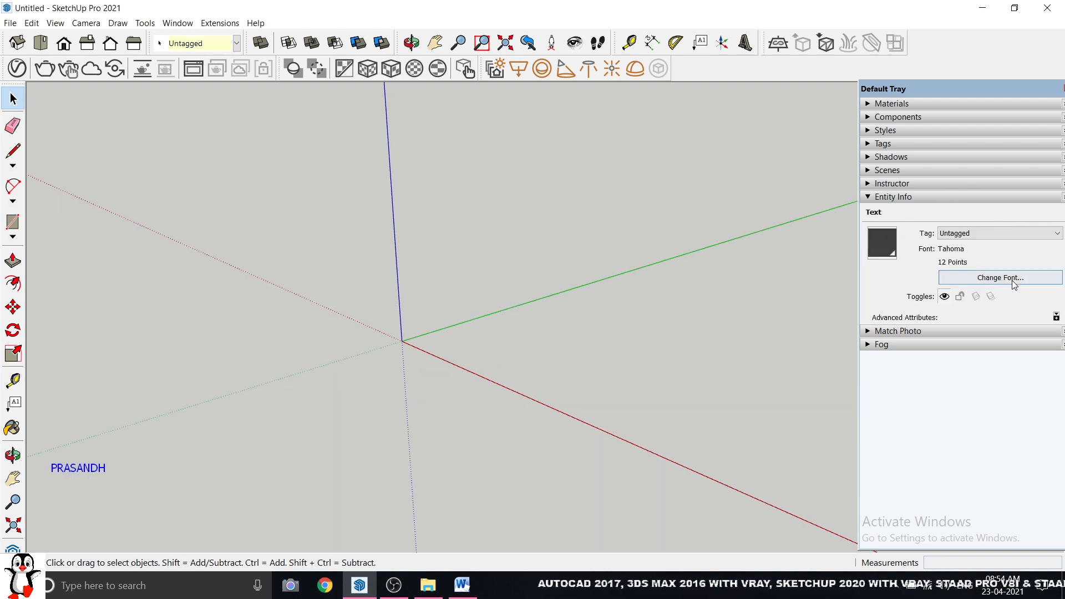
click(999, 282)
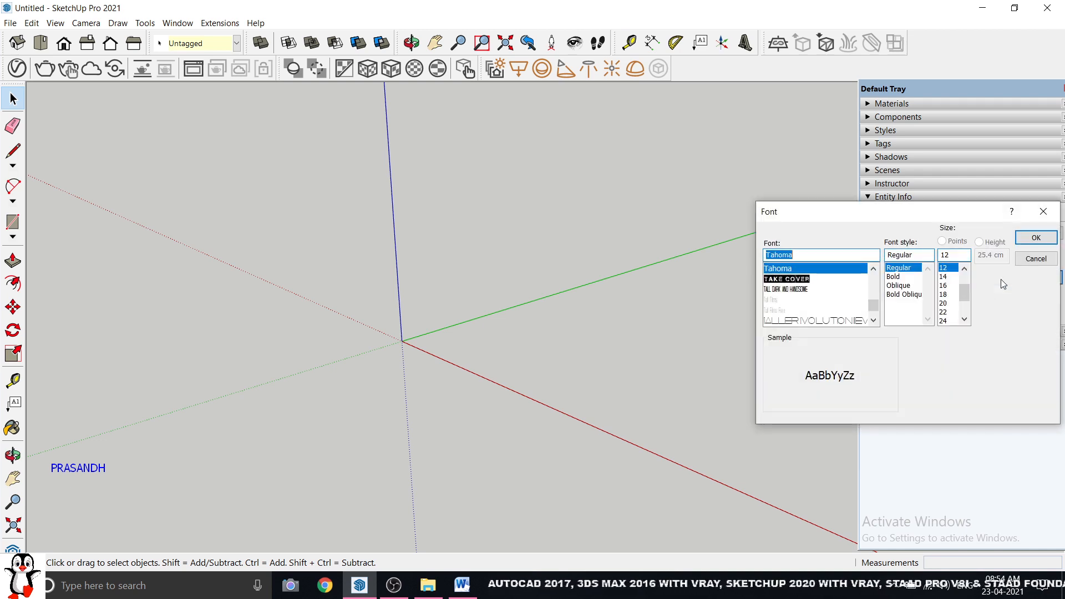
click(898, 277)
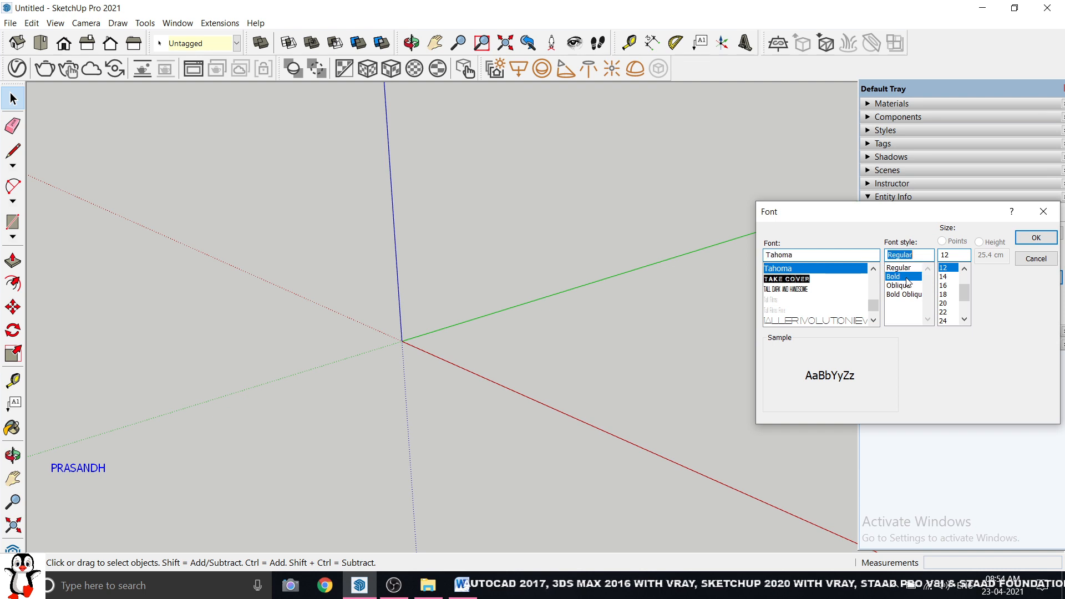
click(1036, 238)
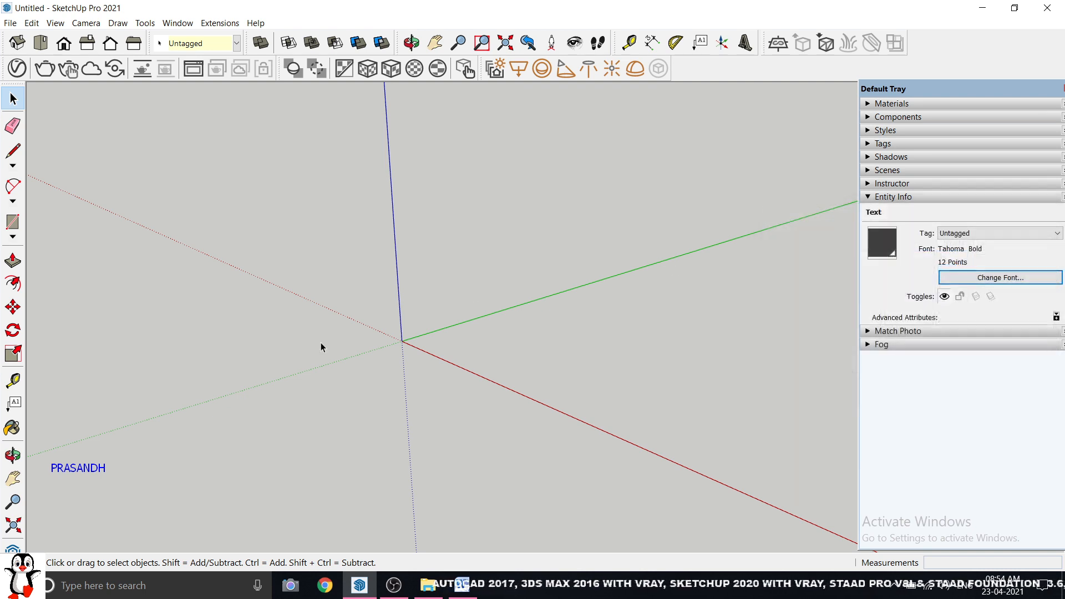
Step: Recolour the name label bright green using the color wheel at full brightness, apply the paint and deselect the label
click(885, 245)
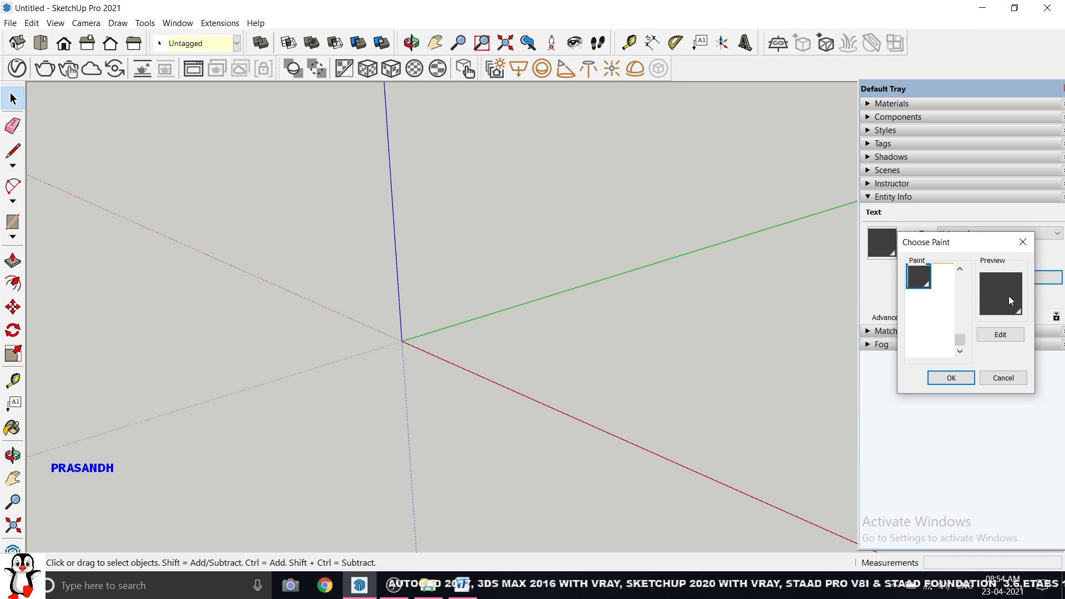
click(1000, 335)
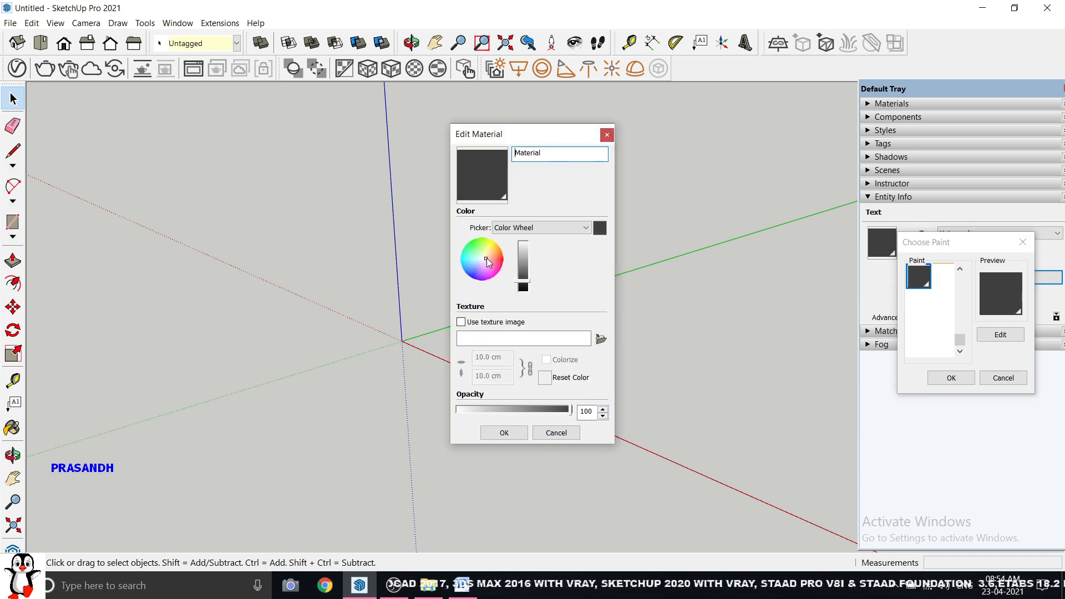
drag(489, 262, 480, 243)
drag(525, 284, 525, 251)
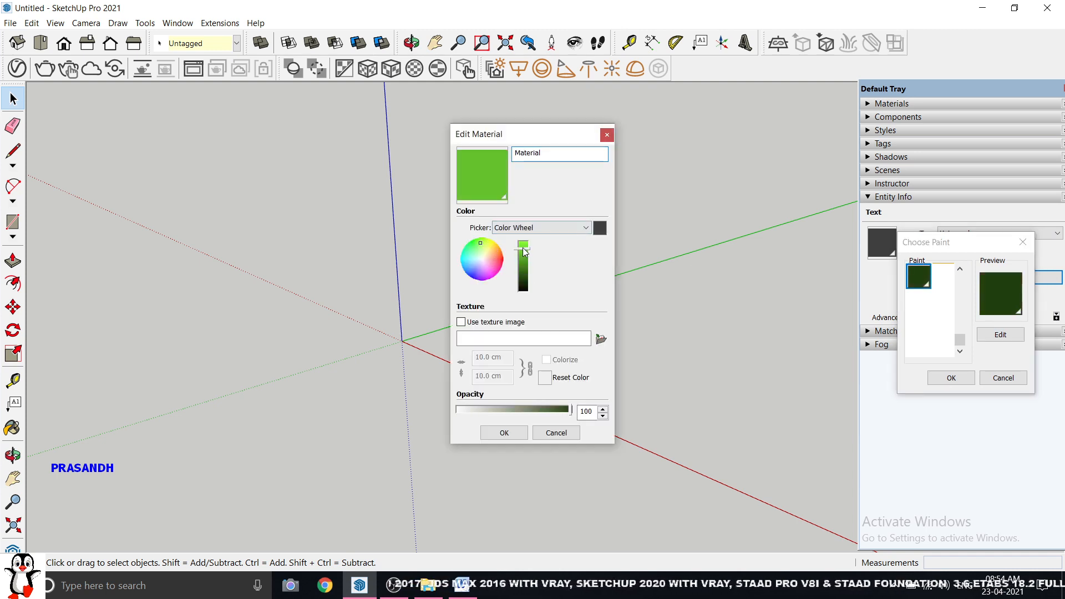
click(504, 433)
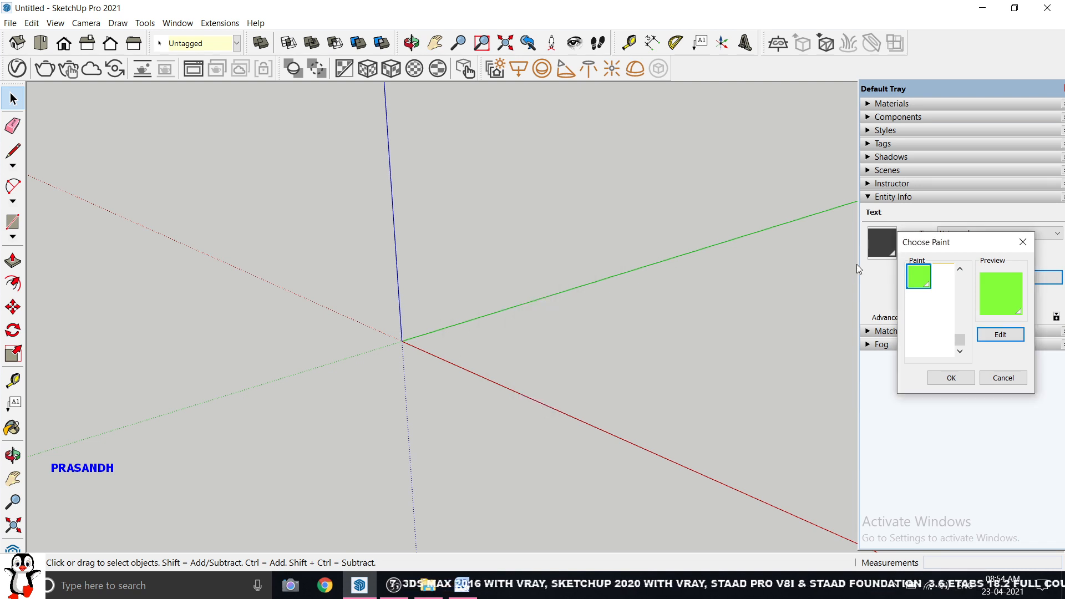
click(998, 337)
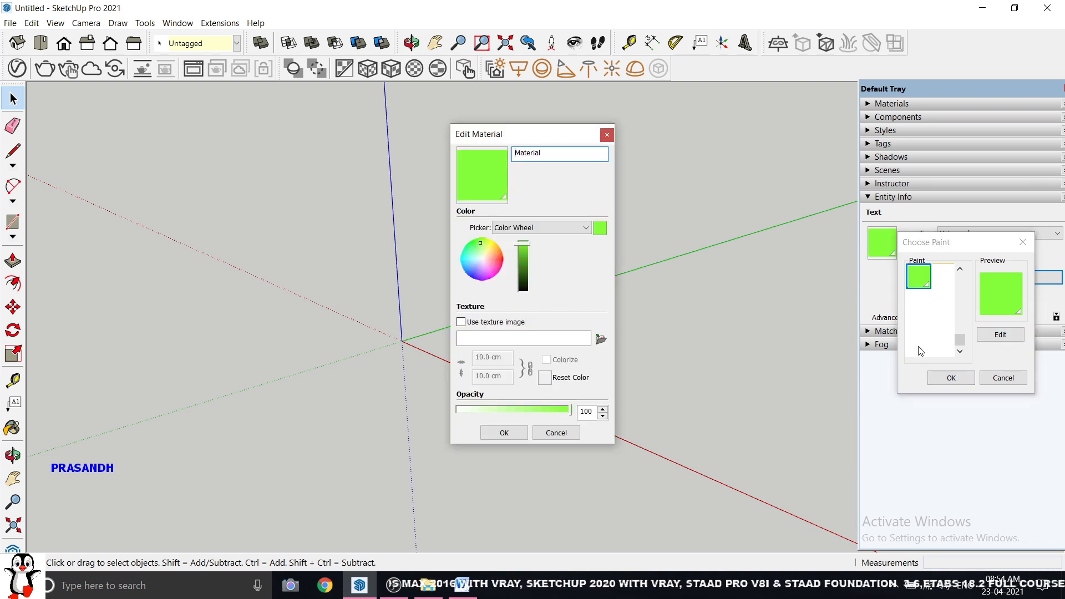
click(526, 433)
click(951, 378)
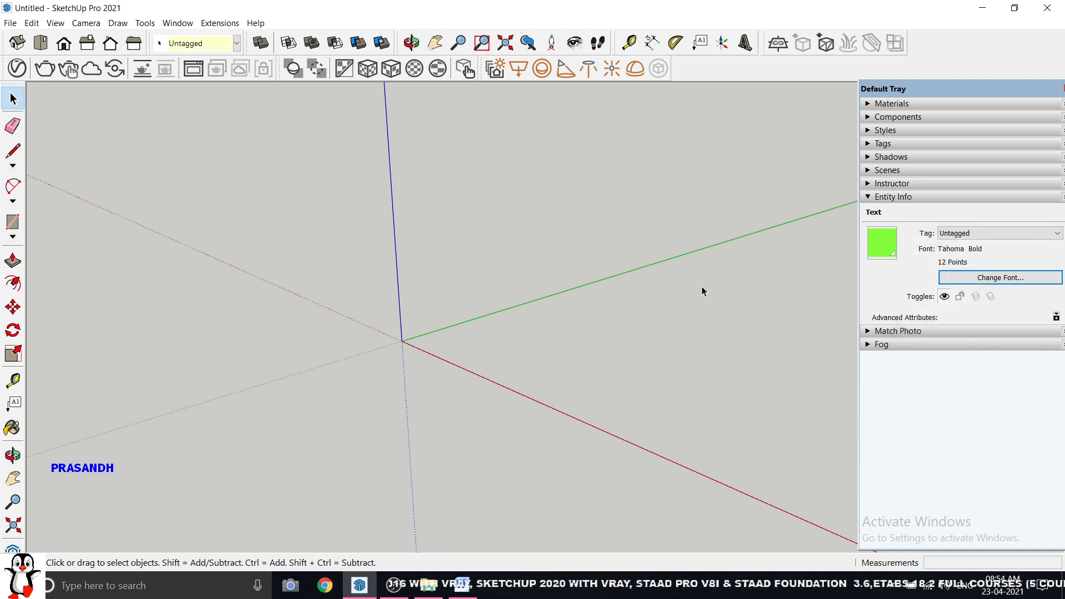
click(633, 281)
Step: Delete the green name label near the dotted end of the green axis
middle_drag(142, 457, 374, 295)
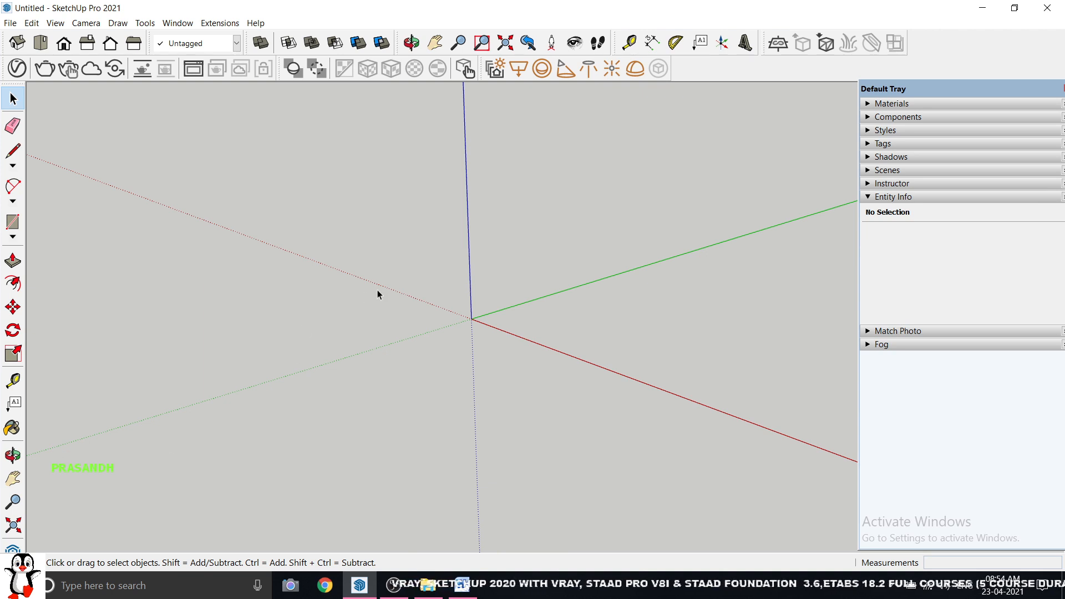
click(89, 468)
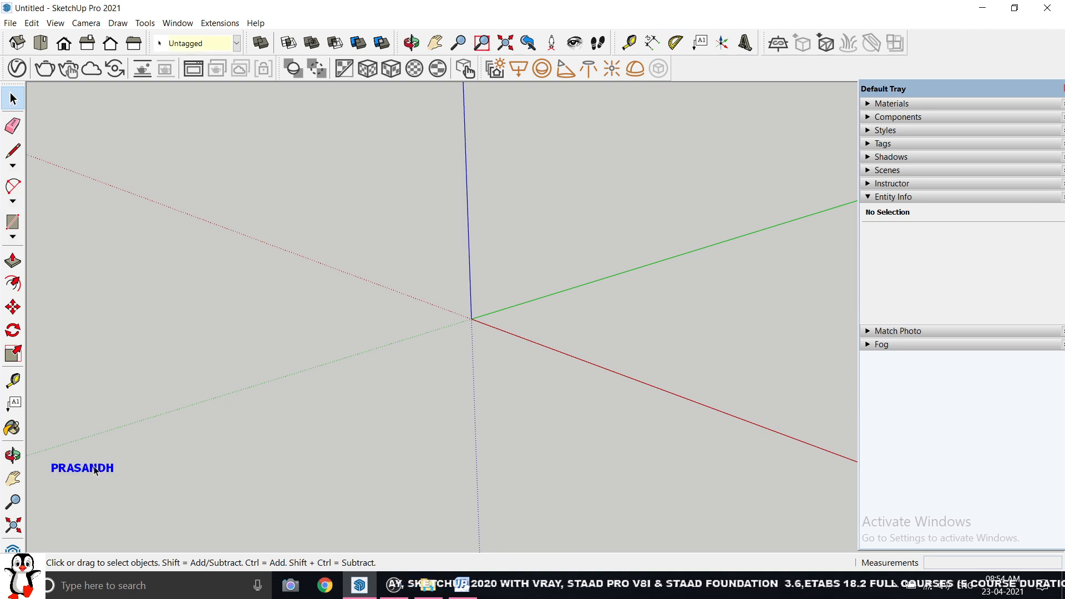
click(349, 306)
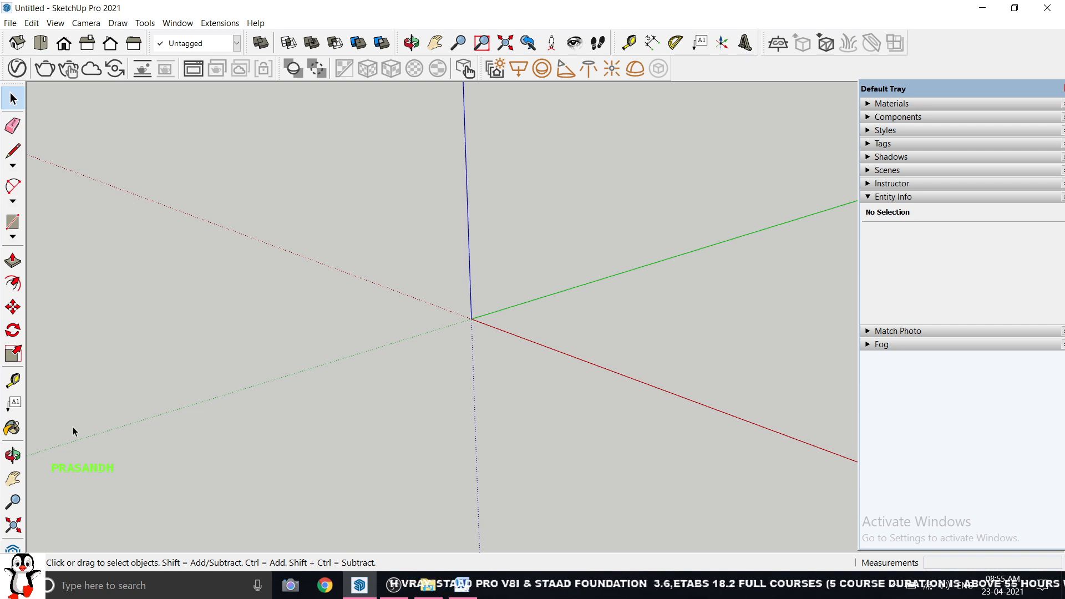
drag(43, 438, 198, 532)
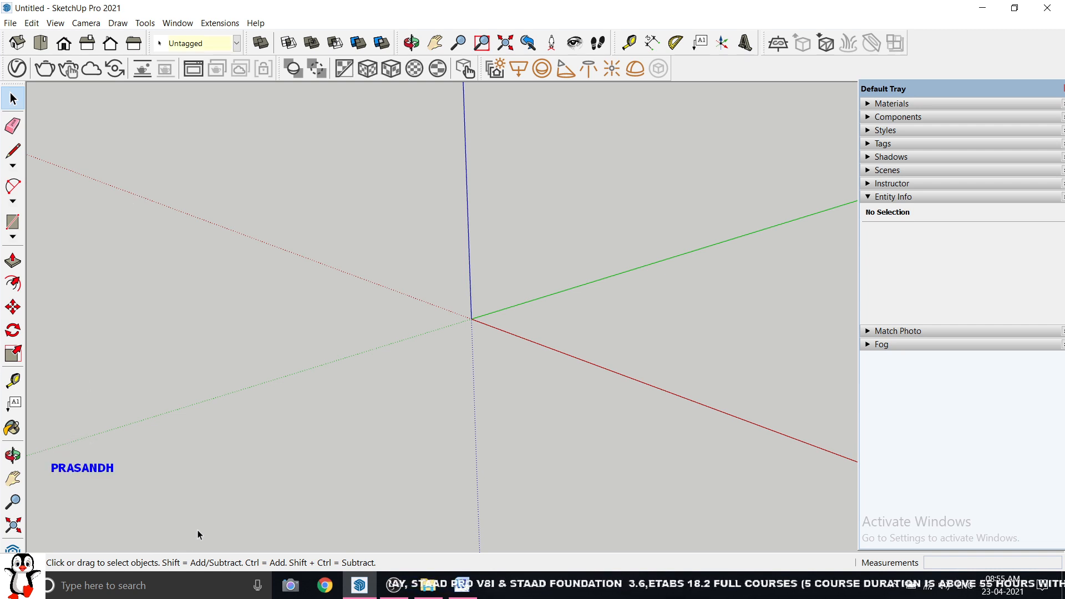
key(Delete)
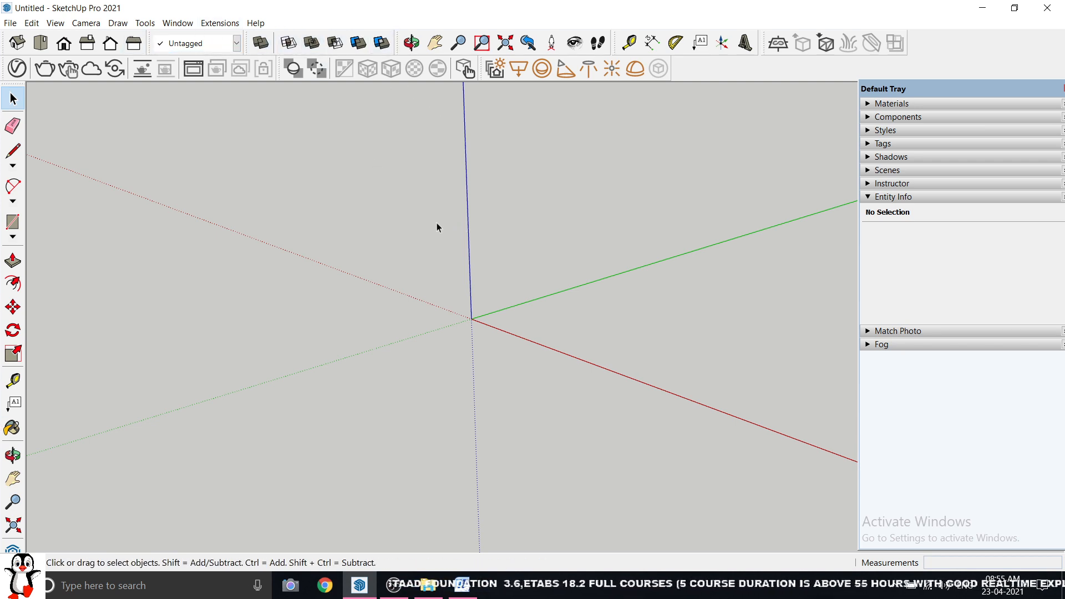
scroll(439, 230, down, 1)
scroll(571, 266, up, 5)
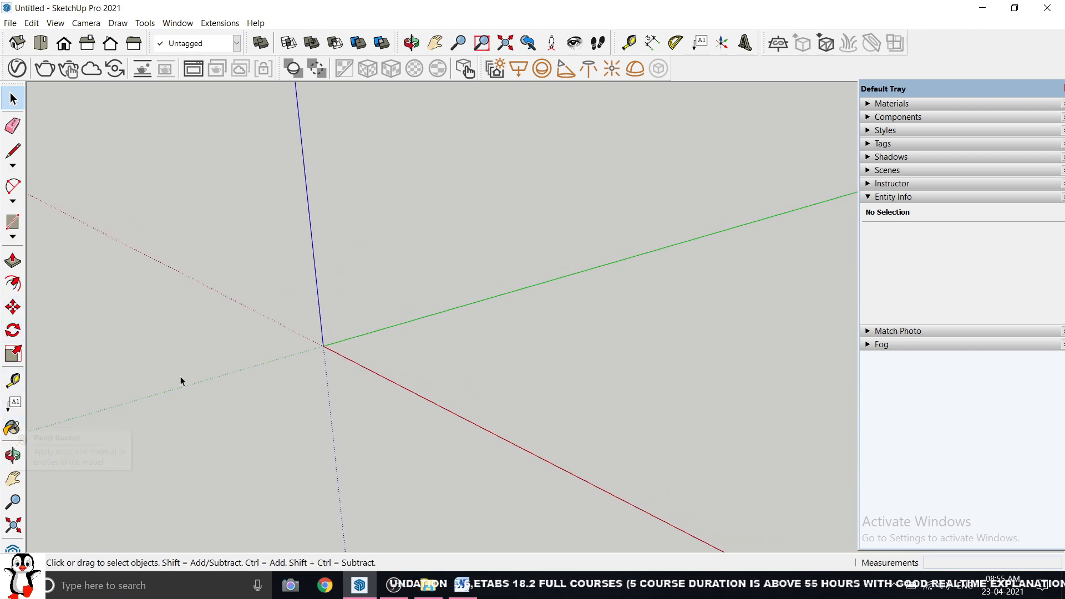
scroll(316, 353, up, 1)
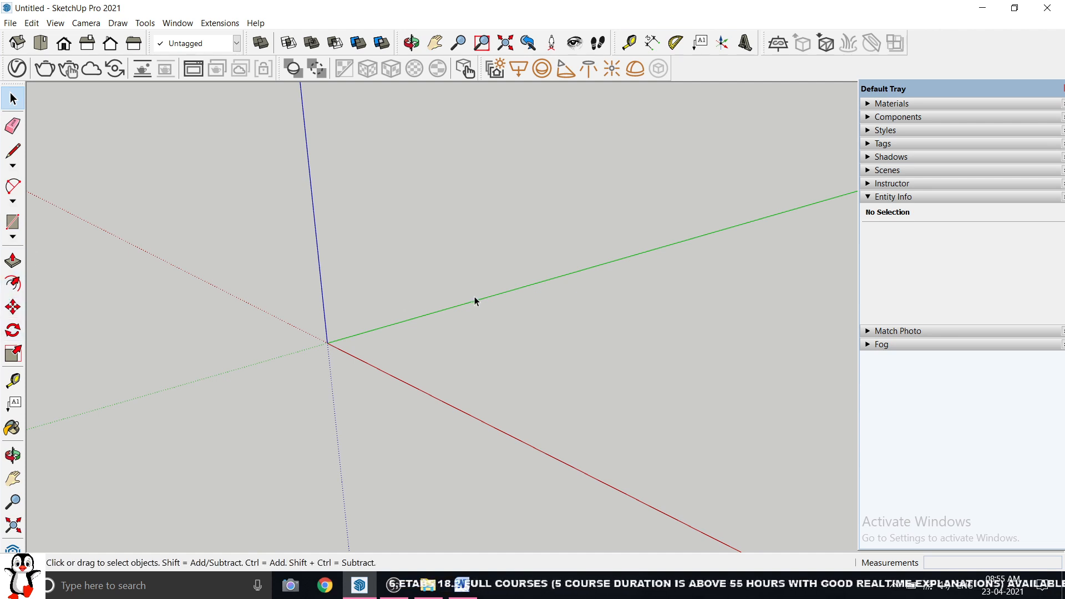
mouse_move(314, 351)
middle_down()
mouse_move(311, 324)
mouse_move(322, 340)
middle_up()
scroll(405, 319, up, 3)
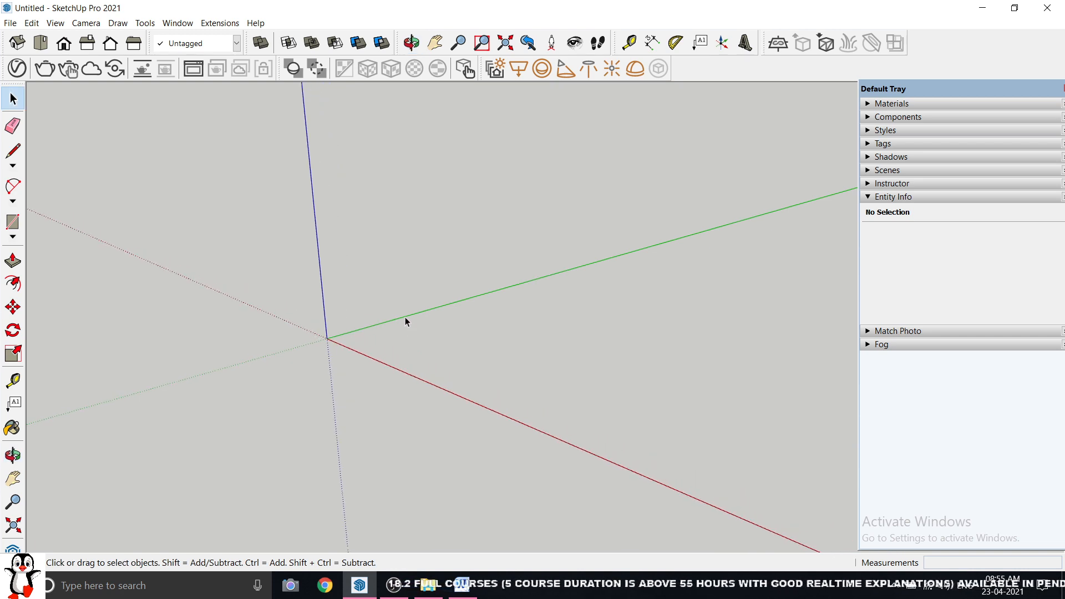